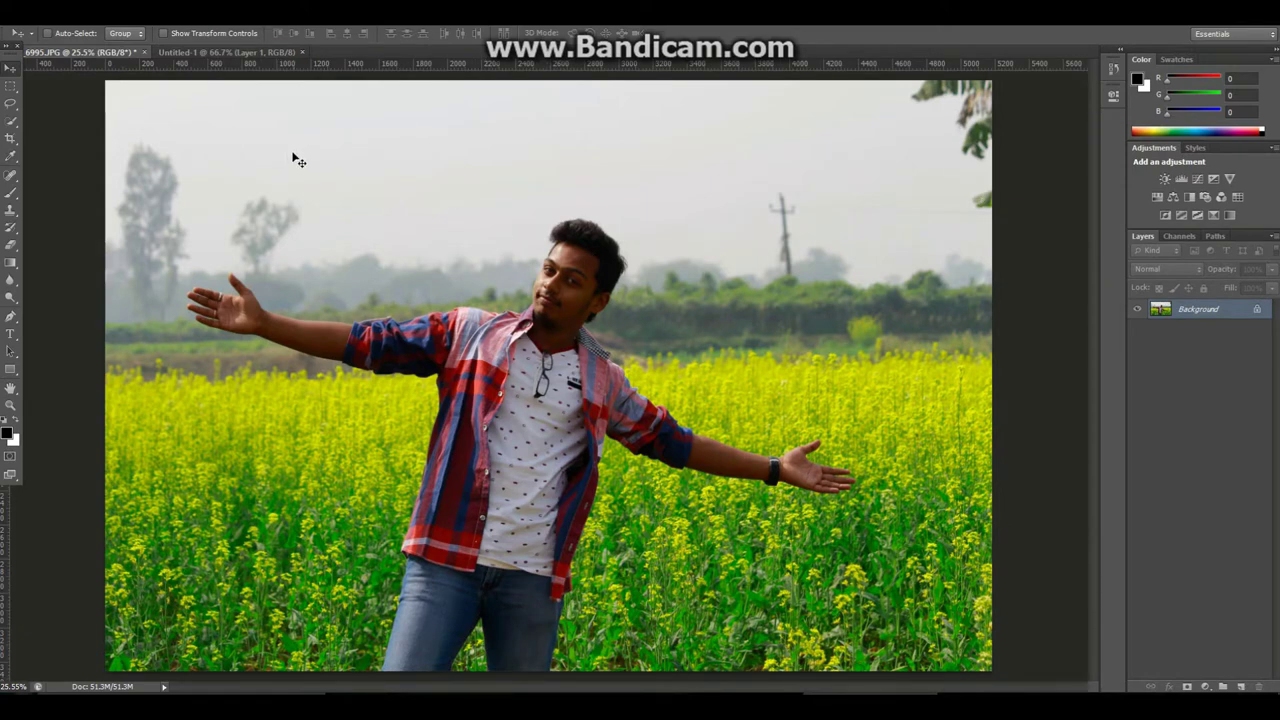
Step: Start a Pen tool path at the top edge of the man's hair
{"action": "left_click", "coordinate": [19, 318]}
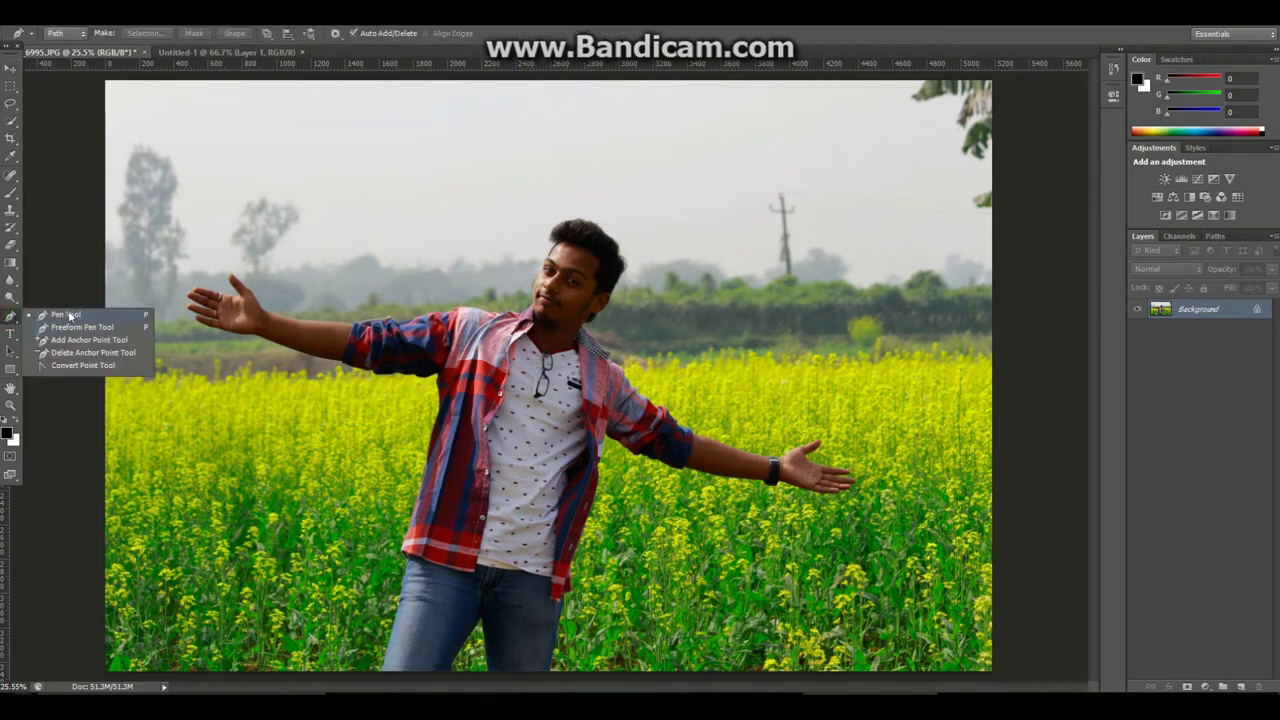
{"action": "left_click", "coordinate": [69, 316]}
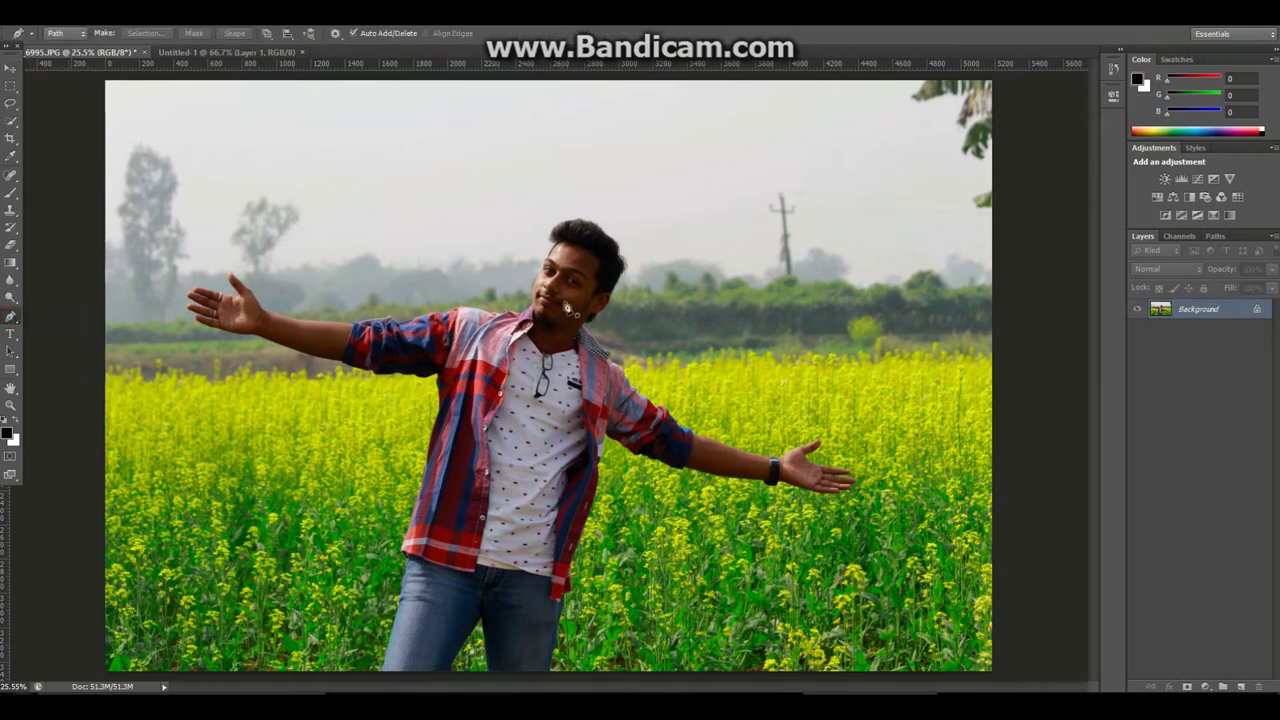
{"action": "key", "text": "ctrl+plus"}
{"action": "key", "text": "ctrl+plus"}
{"action": "key", "text": "ctrl+plus"}
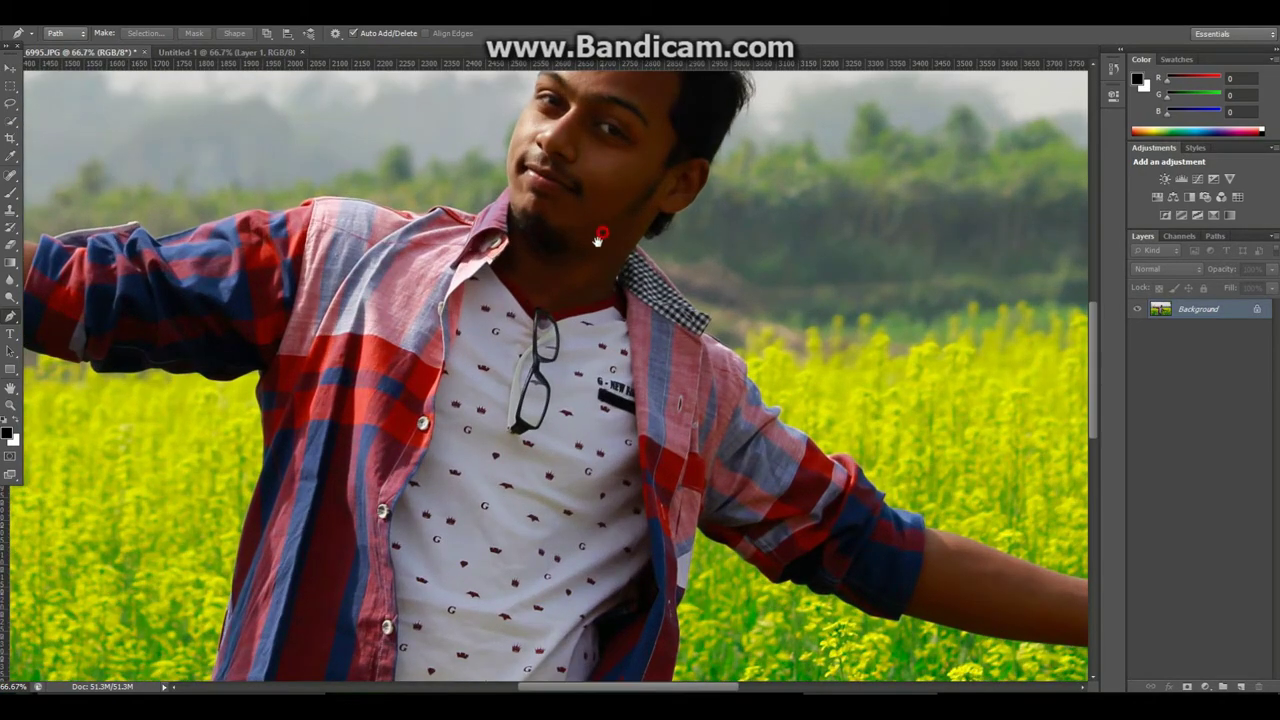
{"action": "left_click_drag", "start_coordinate": [598, 240], "coordinate": [537, 457]}
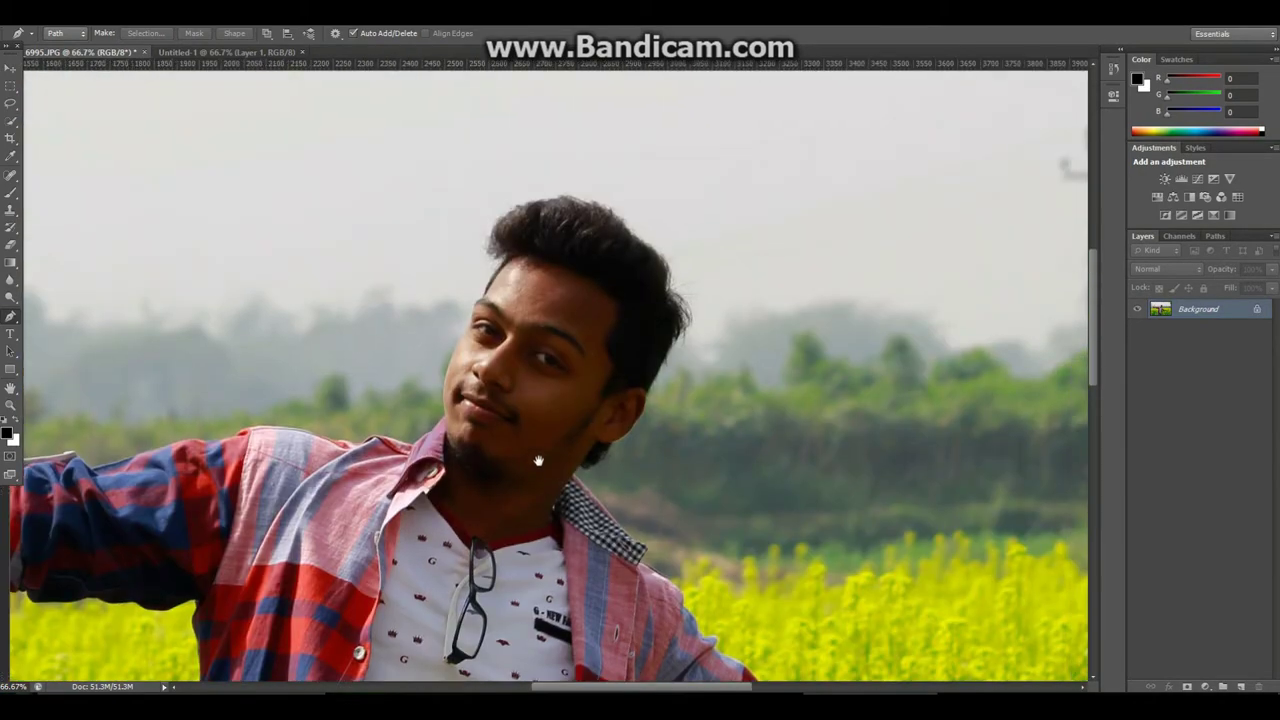
{"action": "left_click", "coordinate": [531, 206]}
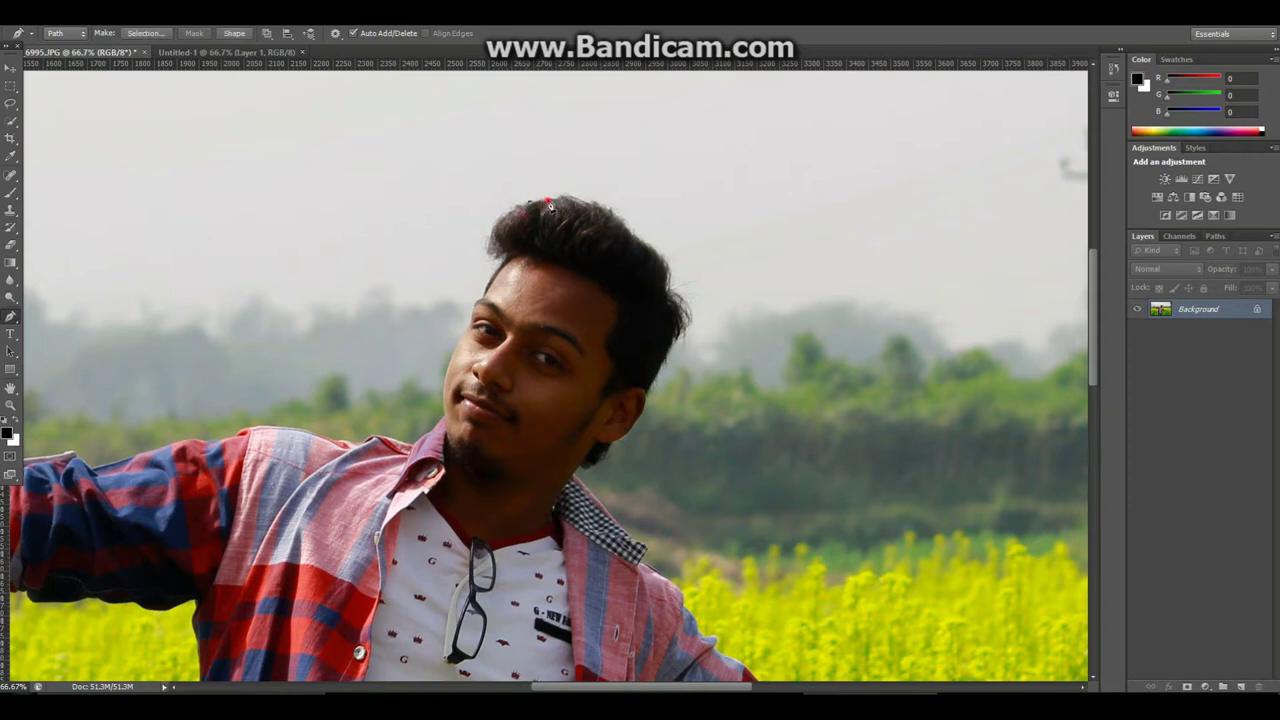
{"action": "left_click", "coordinate": [562, 197]}
Step: Continue the path with closely spaced anchor points along the upper outline of the hair
{"action": "key", "text": "ctrl+plus"}
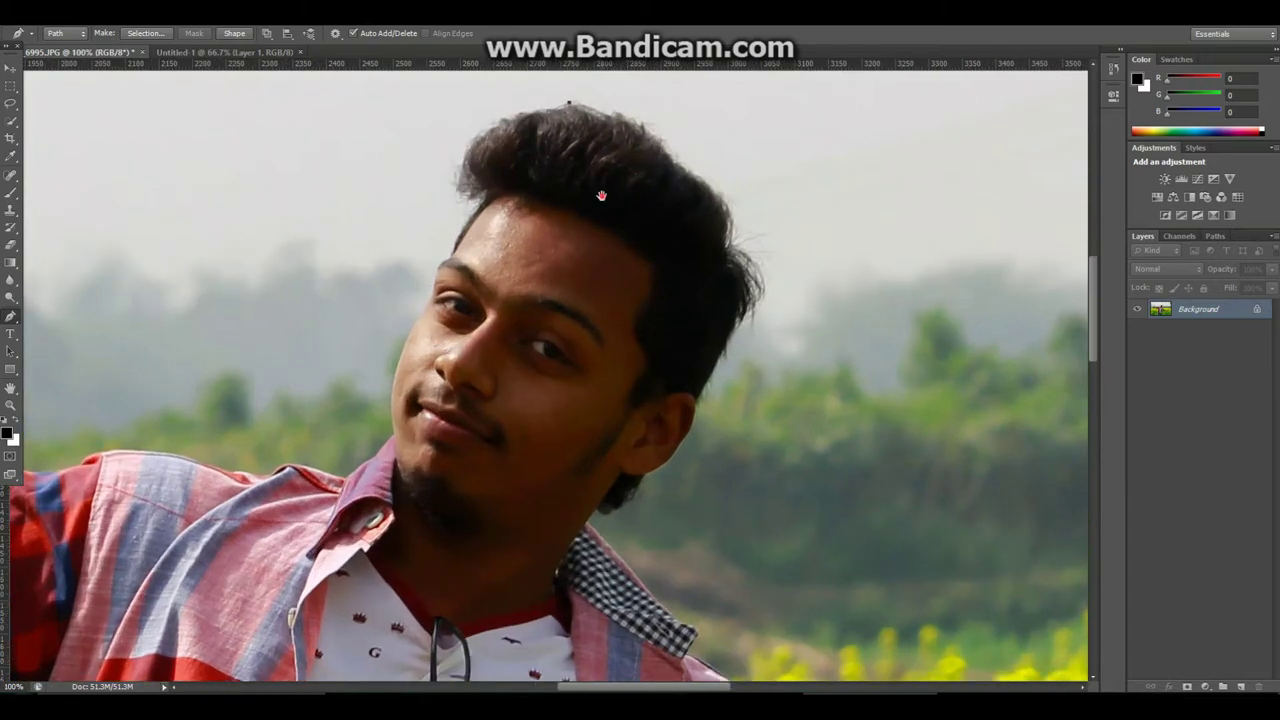
{"action": "left_click_drag", "start_coordinate": [600, 194], "coordinate": [494, 291]}
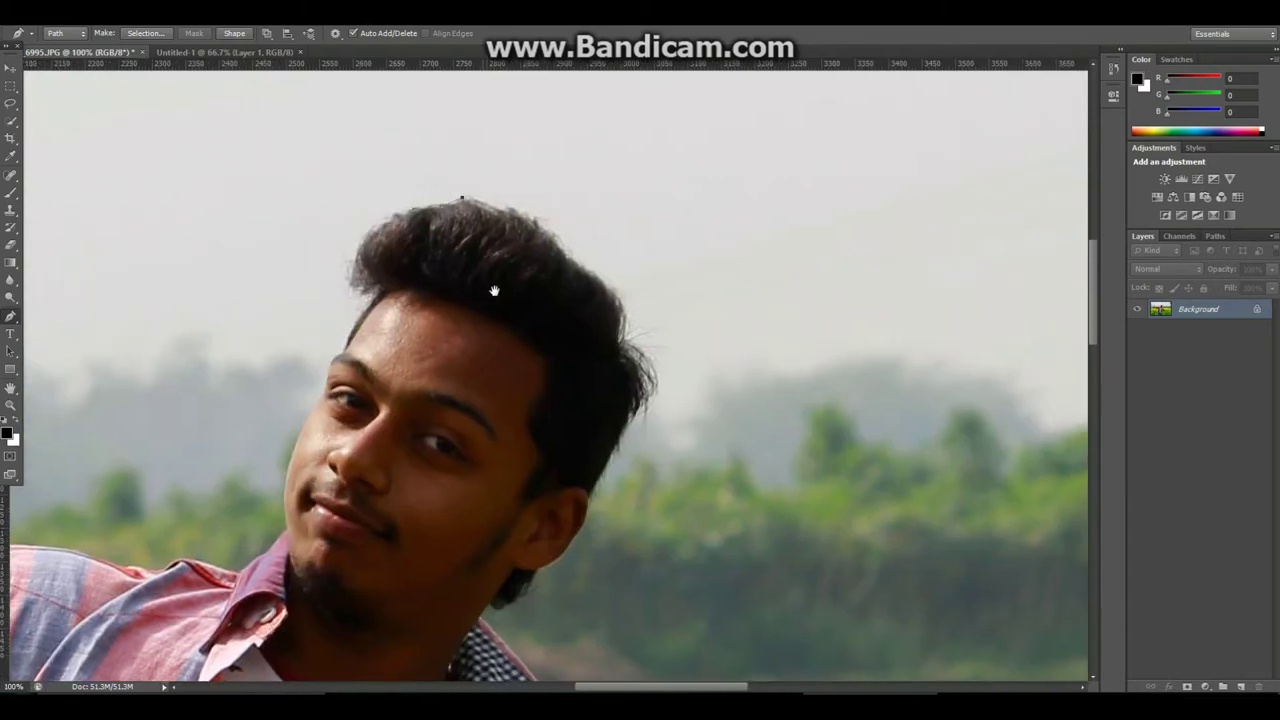
{"action": "left_click", "coordinate": [503, 209]}
{"action": "left_click", "coordinate": [509, 207]}
{"action": "left_click", "coordinate": [526, 217]}
{"action": "left_click", "coordinate": [532, 222]}
{"action": "left_click", "coordinate": [557, 245]}
{"action": "left_click", "coordinate": [565, 250]}
{"action": "left_click", "coordinate": [570, 264]}
{"action": "left_click", "coordinate": [580, 268]}
Step: Extend the path down the back outline of the hair
{"action": "left_click", "coordinate": [590, 270]}
{"action": "left_click", "coordinate": [600, 278]}
{"action": "left_click", "coordinate": [607, 284]}
{"action": "left_click", "coordinate": [613, 292]}
{"action": "left_click", "coordinate": [626, 321]}
{"action": "left_click", "coordinate": [627, 331]}
{"action": "left_click", "coordinate": [628, 340]}
Step: Carry the path down behind the hair, around the ear and to the nape of the neck
{"action": "left_click_drag", "start_coordinate": [627, 428], "coordinate": [571, 258]}
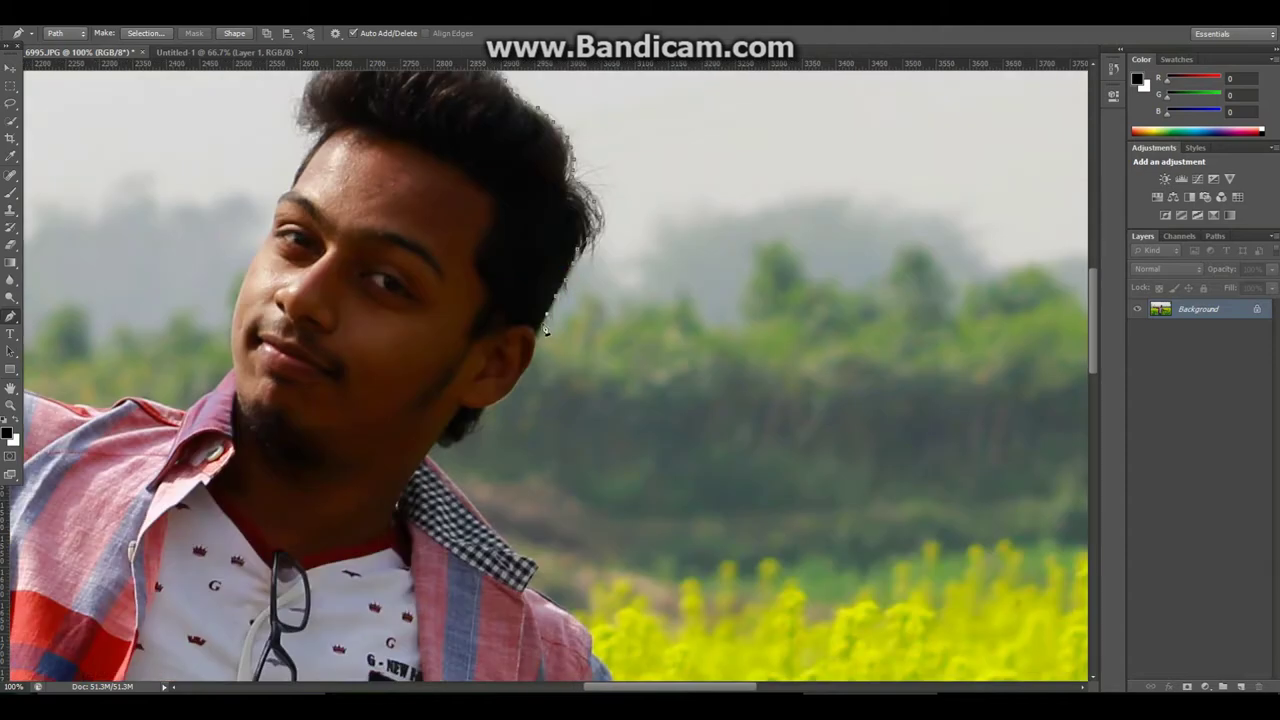
{"action": "left_click_drag", "start_coordinate": [540, 371], "coordinate": [572, 266]}
{"action": "left_click", "coordinate": [563, 264]}
{"action": "left_click", "coordinate": [544, 286]}
{"action": "left_click", "coordinate": [523, 307]}
{"action": "left_click", "coordinate": [496, 329]}
{"action": "left_click", "coordinate": [468, 342]}
Step: Trace the path along the checked collar, the shoulder and the upper sleeve of the watch arm, undoing the last misplaced anchor
{"action": "left_click_drag", "start_coordinate": [598, 377], "coordinate": [483, 289]}
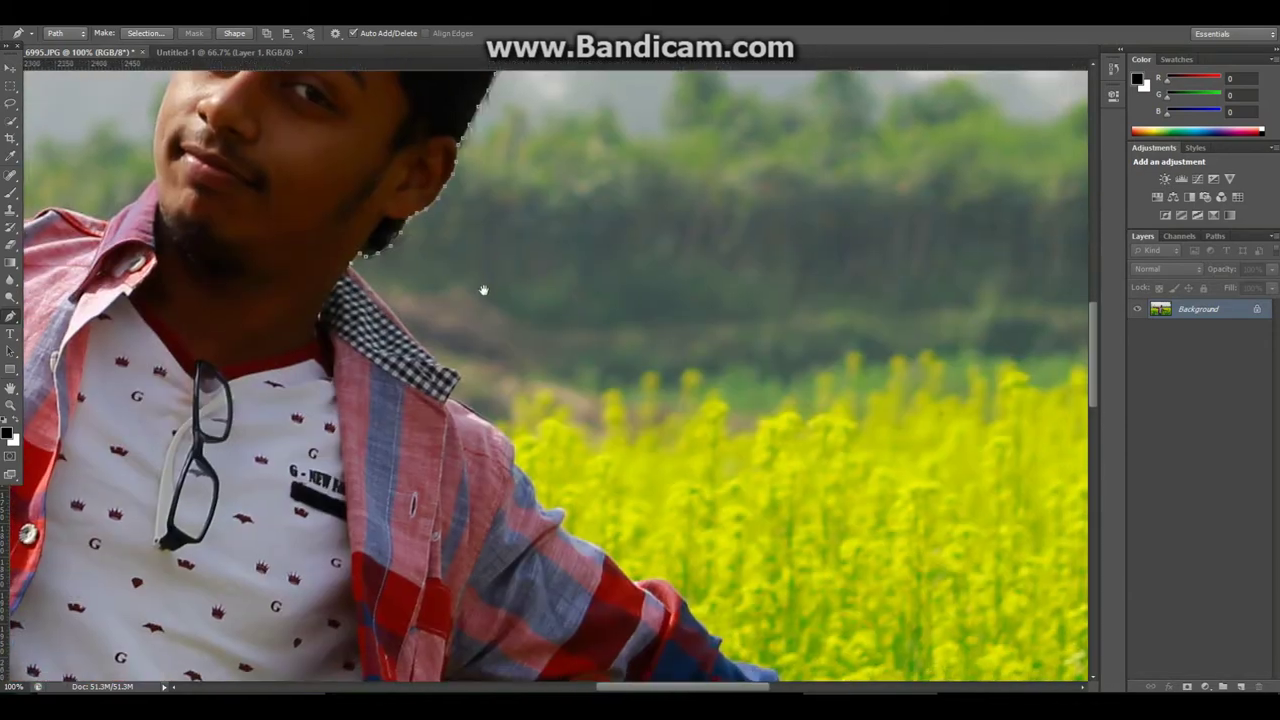
{"action": "left_click", "coordinate": [416, 339]}
{"action": "left_click_drag", "start_coordinate": [490, 430], "coordinate": [354, 250]}
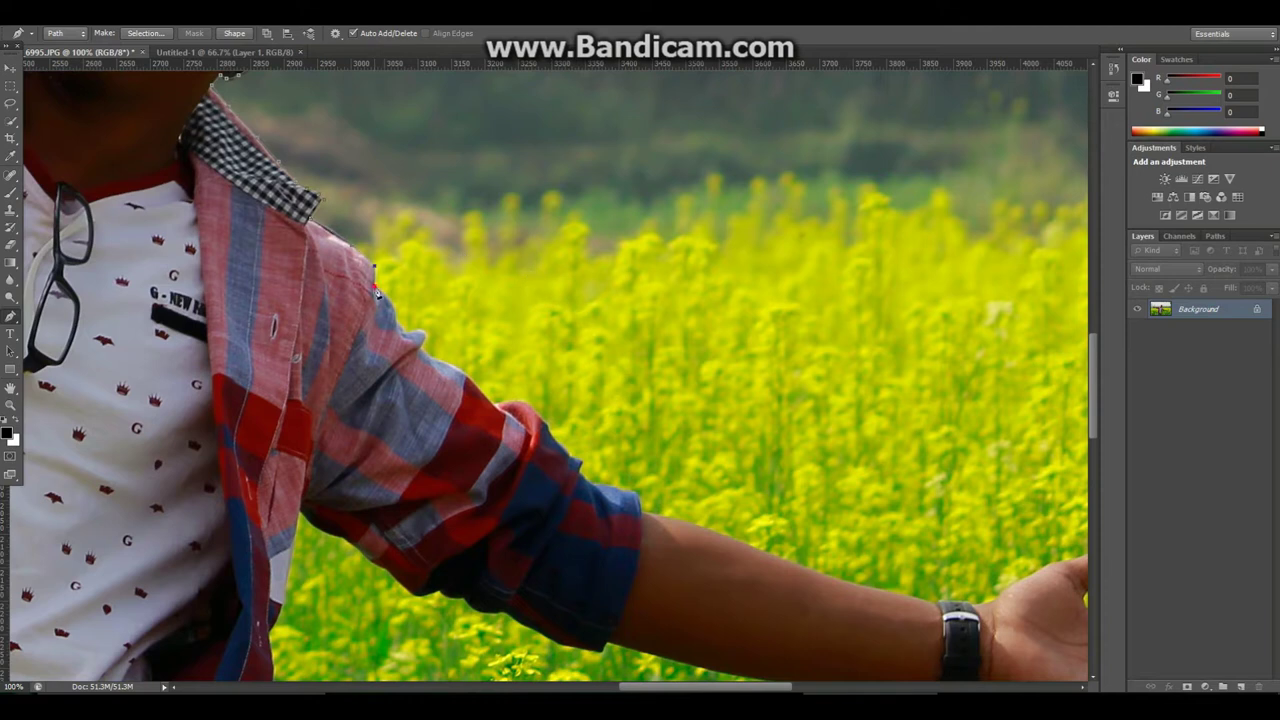
{"action": "left_click", "coordinate": [485, 396]}
{"action": "left_click", "coordinate": [493, 405]}
{"action": "left_click", "coordinate": [522, 400]}
{"action": "left_click", "coordinate": [579, 462]}
{"action": "left_click", "coordinate": [594, 484]}
{"action": "left_click", "coordinate": [634, 494]}
{"action": "key", "text": "ctrl+z"}
Step: Trace the upper edge of the bare forearm from the cuff to the watch
{"action": "left_click", "coordinate": [698, 530]}
{"action": "left_click", "coordinate": [740, 543]}
{"action": "left_click", "coordinate": [798, 565]}
{"action": "left_click_drag", "start_coordinate": [803, 571], "coordinate": [425, 363]}
{"action": "left_click", "coordinate": [459, 370]}
{"action": "left_click", "coordinate": [500, 382]}
{"action": "left_click", "coordinate": [532, 390]}
Step: Outline the thumb of the watch hand, from the wrist around its tip to the inner side
{"action": "left_click", "coordinate": [657, 366]}
{"action": "left_click", "coordinate": [676, 356]}
{"action": "left_click", "coordinate": [699, 351]}
{"action": "left_click", "coordinate": [722, 342]}
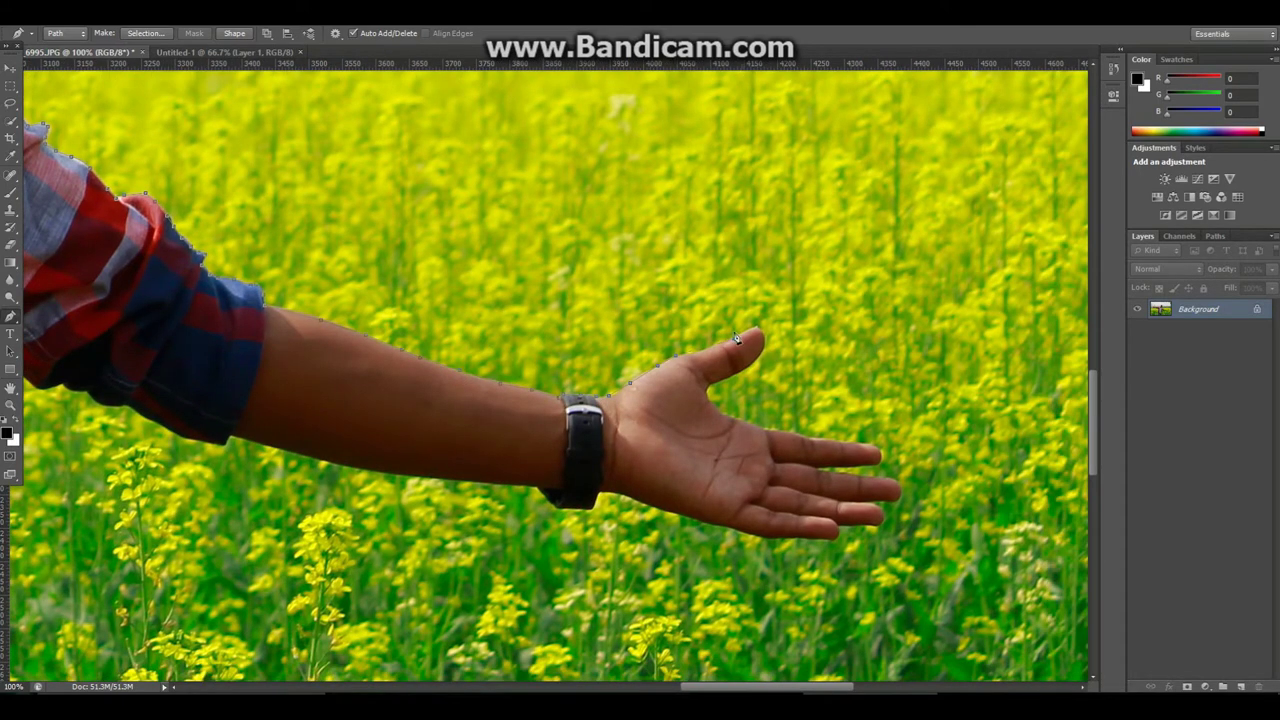
{"action": "left_click", "coordinate": [741, 334]}
{"action": "left_click", "coordinate": [755, 328]}
{"action": "left_click", "coordinate": [764, 350]}
{"action": "left_click", "coordinate": [752, 364]}
Step: Outline the index finger and the upper edge of the middle finger on the watch hand
{"action": "left_click", "coordinate": [770, 431]}
{"action": "left_click", "coordinate": [820, 439]}
{"action": "left_click", "coordinate": [863, 444]}
{"action": "left_click", "coordinate": [876, 464]}
{"action": "left_click", "coordinate": [848, 466]}
{"action": "left_click", "coordinate": [818, 468]}
{"action": "left_click", "coordinate": [861, 478]}
{"action": "left_click", "coordinate": [900, 497]}
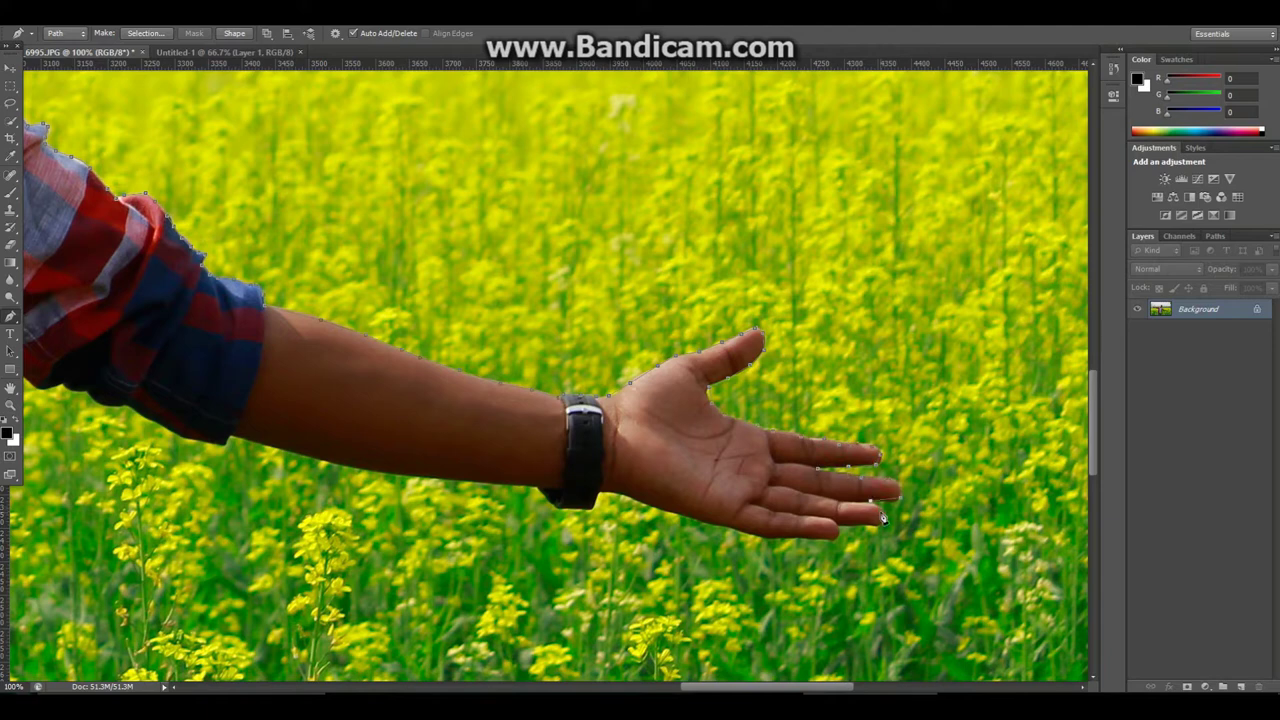
Step: Trace the path around the little finger and along the underside of the palm to the watch
{"action": "left_click", "coordinate": [835, 538]}
{"action": "left_click", "coordinate": [772, 539]}
{"action": "left_click", "coordinate": [730, 527]}
{"action": "left_click", "coordinate": [690, 518]}
{"action": "left_click", "coordinate": [648, 505]}
{"action": "left_click", "coordinate": [617, 493]}
{"action": "left_click", "coordinate": [600, 493]}
Step: Trace the path under the watch and along the forearm's lower edge to the sleeve cuff
{"action": "left_click_drag", "start_coordinate": [595, 508], "coordinate": [755, 374]}
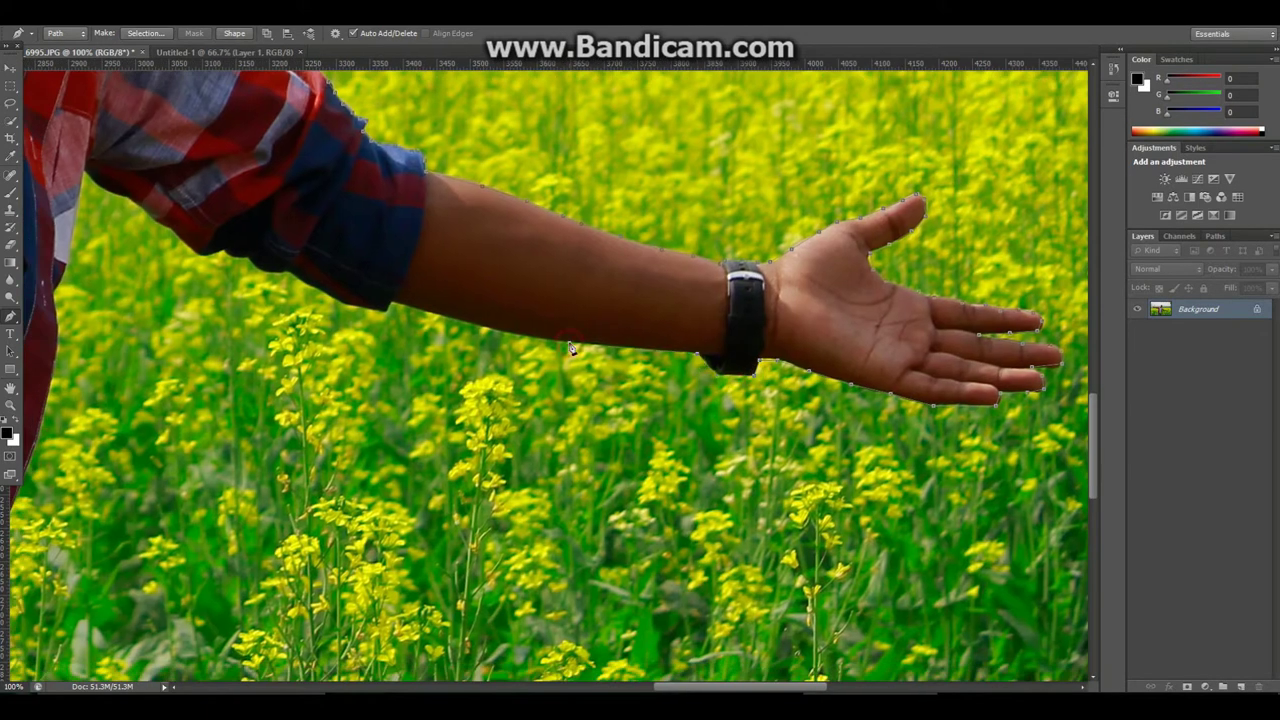
{"action": "left_click", "coordinate": [475, 324]}
{"action": "left_click_drag", "start_coordinate": [476, 326], "coordinate": [766, 384]}
{"action": "left_click", "coordinate": [677, 365]}
Step: Trace the underside of the rolled sleeve on the watch arm up to the armpit
{"action": "left_click", "coordinate": [578, 330]}
{"action": "left_click", "coordinate": [550, 328]}
{"action": "left_click", "coordinate": [514, 310]}
{"action": "left_click", "coordinate": [492, 312]}
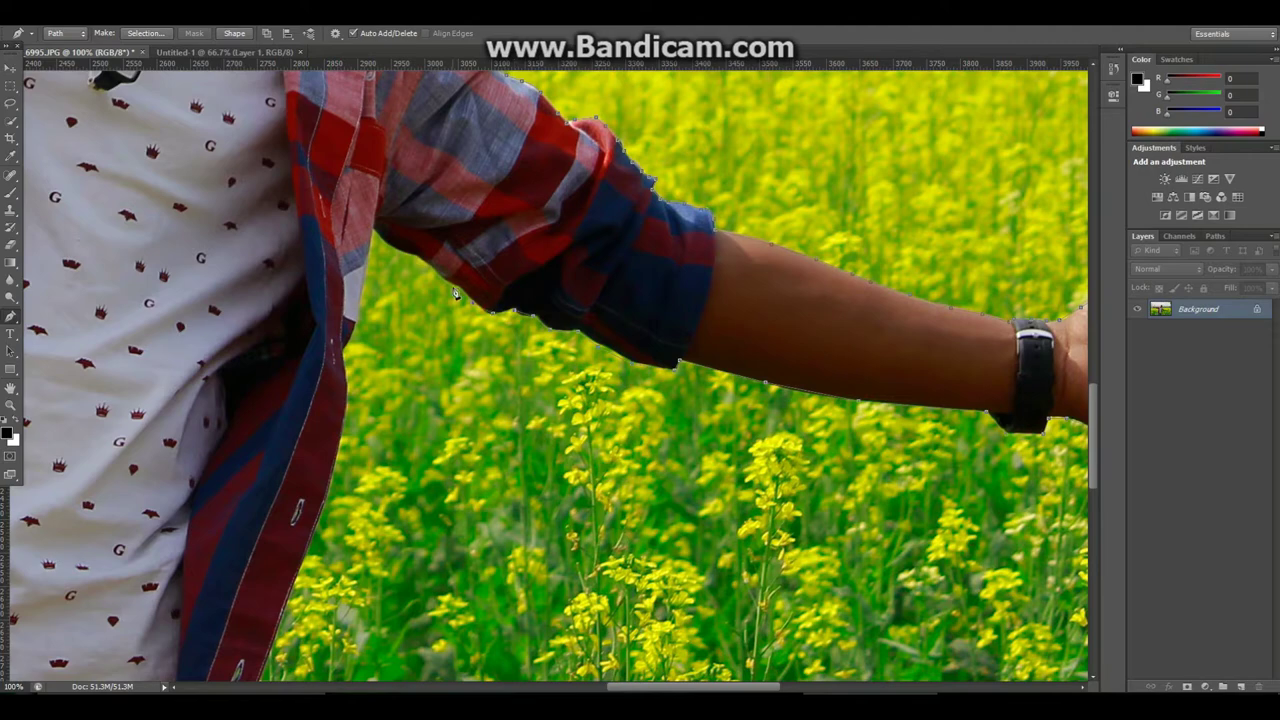
{"action": "left_click", "coordinate": [462, 287]}
{"action": "left_click", "coordinate": [441, 275]}
{"action": "left_click_drag", "start_coordinate": [441, 276], "coordinate": [642, 332]}
{"action": "left_click", "coordinate": [619, 312]}
Step: Continue the path down the outer edge of the open shirt below the watch arm
{"action": "left_click_drag", "start_coordinate": [630, 411], "coordinate": [686, 288]}
{"action": "left_click", "coordinate": [606, 250]}
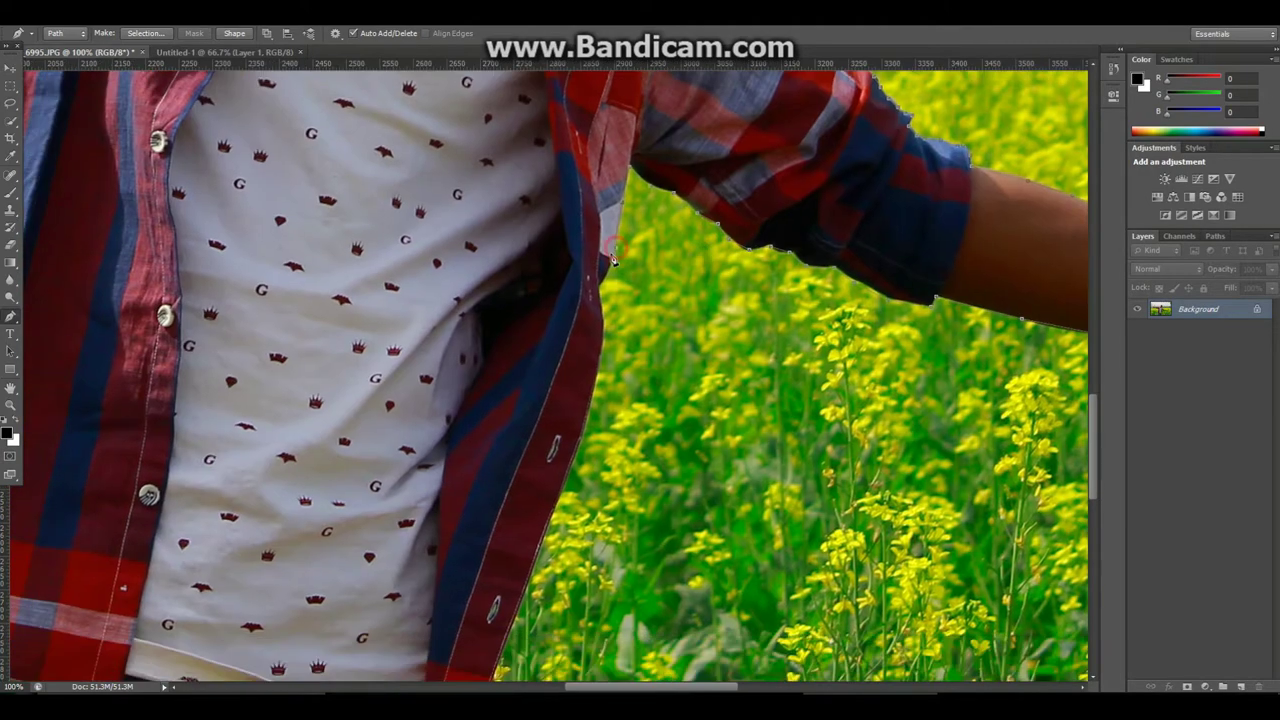
{"action": "left_click", "coordinate": [601, 306]}
{"action": "left_click_drag", "start_coordinate": [672, 411], "coordinate": [686, 303]}
{"action": "left_click", "coordinate": [598, 338]}
{"action": "left_click", "coordinate": [536, 491]}
Step: Outline the lower corner and hem of the shirt flap below the watch arm
{"action": "left_click_drag", "start_coordinate": [669, 579], "coordinate": [743, 300]}
{"action": "left_click", "coordinate": [582, 338]}
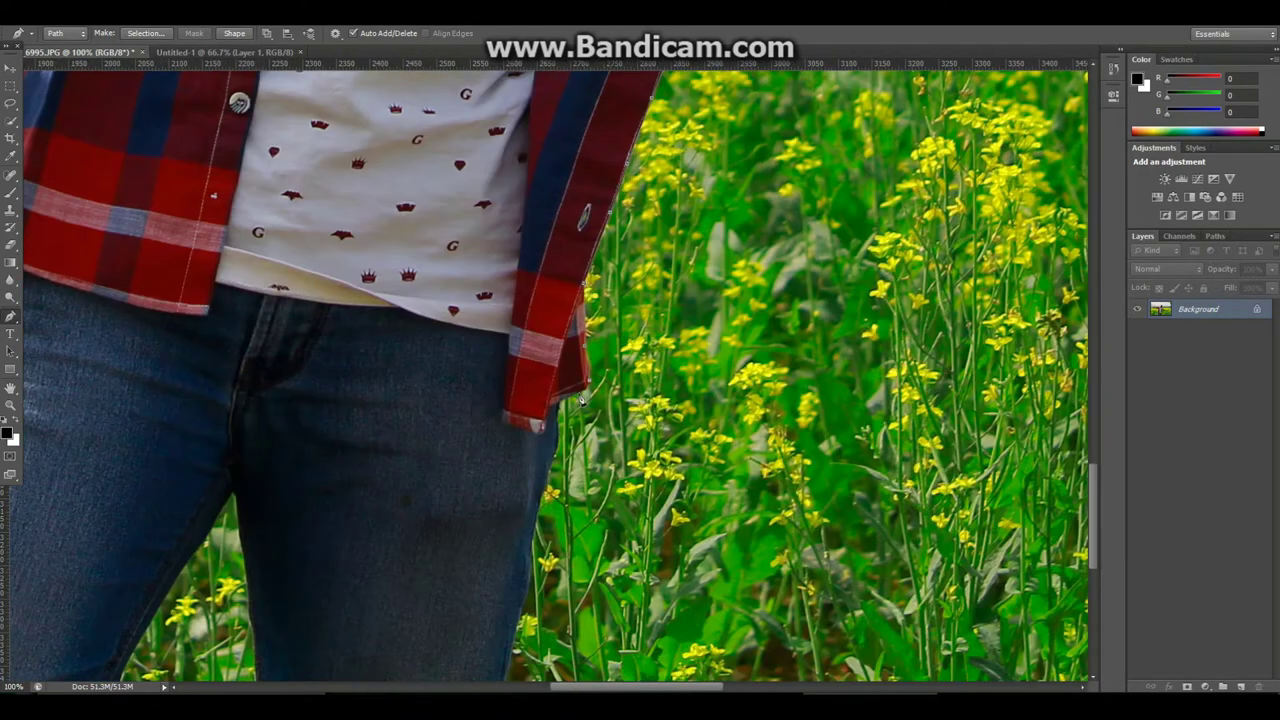
{"action": "left_click", "coordinate": [578, 392]}
{"action": "left_click_drag", "start_coordinate": [651, 430], "coordinate": [669, 244]}
{"action": "left_click", "coordinate": [574, 250]}
Step: Trace the outer edge of the jeans leg below that shirt flap down to the photo's bottom edge
{"action": "left_click", "coordinate": [554, 330]}
{"action": "left_click_drag", "start_coordinate": [556, 331], "coordinate": [600, 280]}
{"action": "left_click", "coordinate": [590, 318]}
{"action": "left_click", "coordinate": [583, 375]}
{"action": "left_click", "coordinate": [565, 467]}
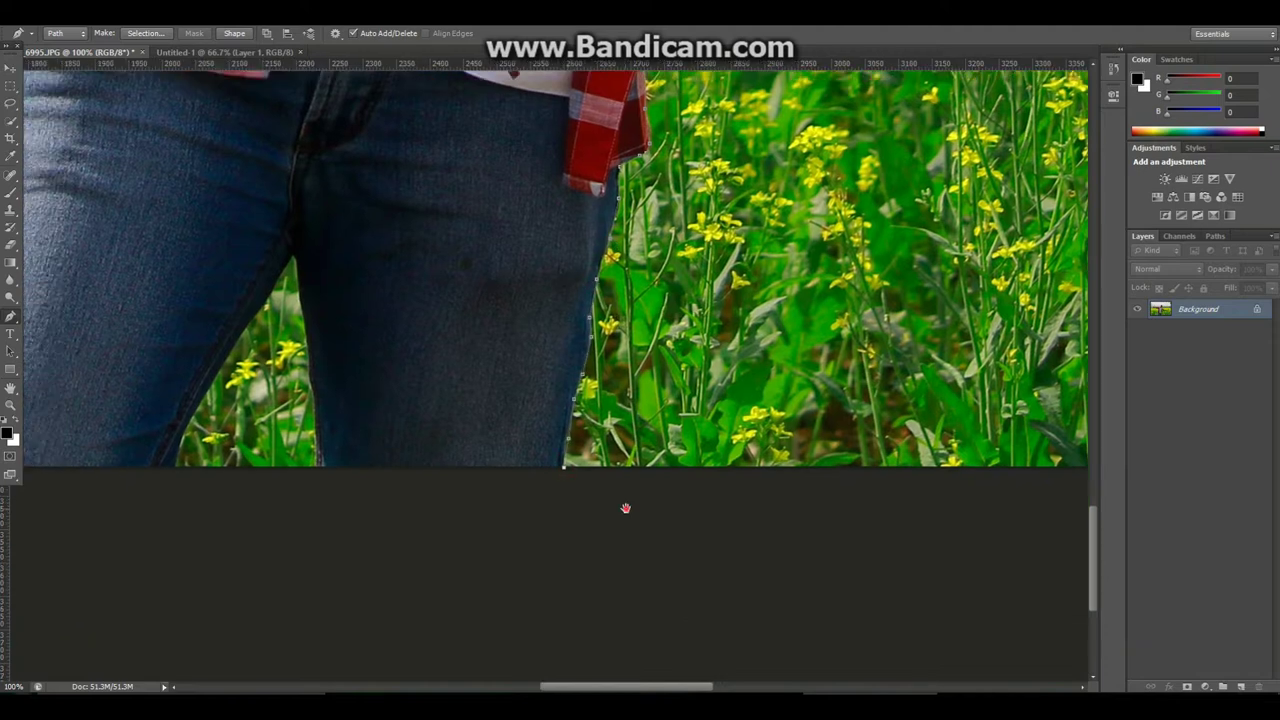
Step: Take the path across the bottom of that leg and up its inner edge to the crotch
{"action": "left_click_drag", "start_coordinate": [626, 508], "coordinate": [851, 488]}
{"action": "left_click", "coordinate": [544, 447]}
{"action": "left_click_drag", "start_coordinate": [548, 447], "coordinate": [572, 489]}
{"action": "left_click", "coordinate": [563, 411]}
{"action": "left_click", "coordinate": [557, 358]}
{"action": "left_click", "coordinate": [546, 282]}
Step: Trace the inner edge of the other jeans leg from the crotch down to the photo's bottom edge
{"action": "left_click", "coordinate": [516, 323]}
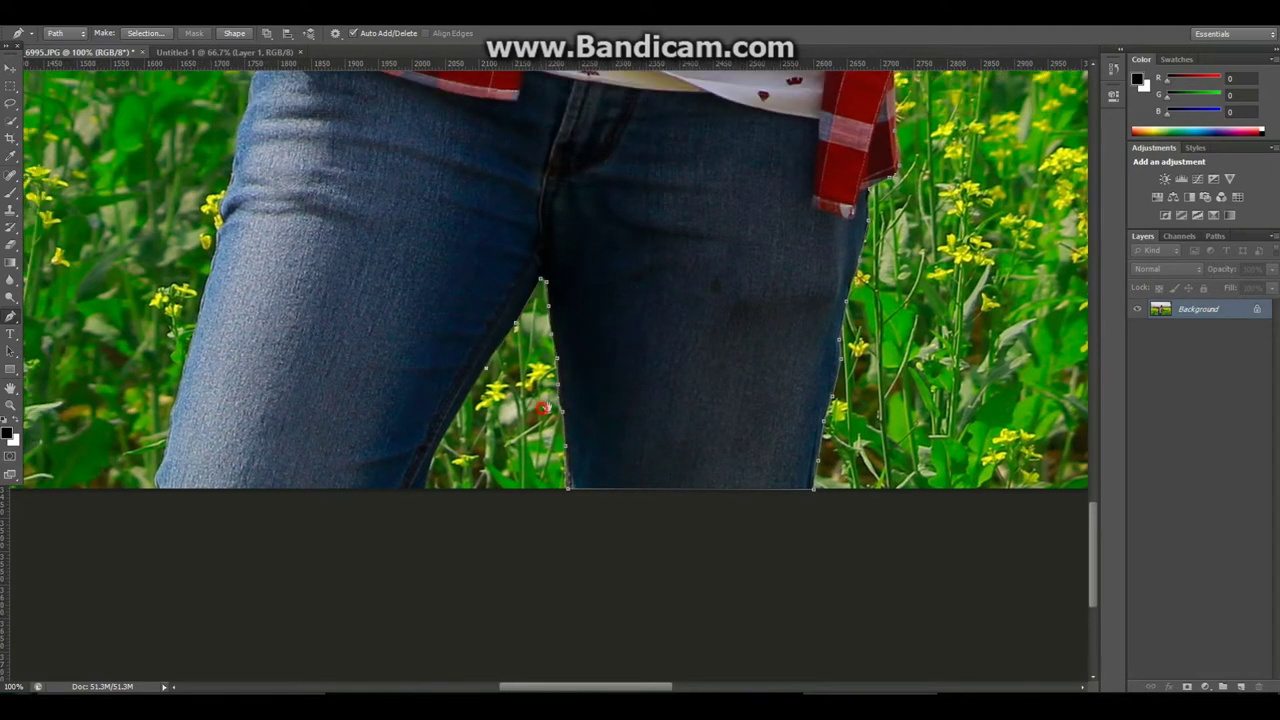
{"action": "left_click_drag", "start_coordinate": [544, 407], "coordinate": [671, 385]}
{"action": "left_click", "coordinate": [603, 360]}
{"action": "left_click", "coordinate": [578, 398]}
{"action": "left_click", "coordinate": [556, 444]}
{"action": "left_click", "coordinate": [552, 467]}
Step: Take the path across the bottom of the second leg and up its outer thigh
{"action": "left_click_drag", "start_coordinate": [544, 469], "coordinate": [710, 443]}
{"action": "left_click", "coordinate": [447, 440]}
{"action": "left_click", "coordinate": [472, 356]}
{"action": "left_click", "coordinate": [485, 308]}
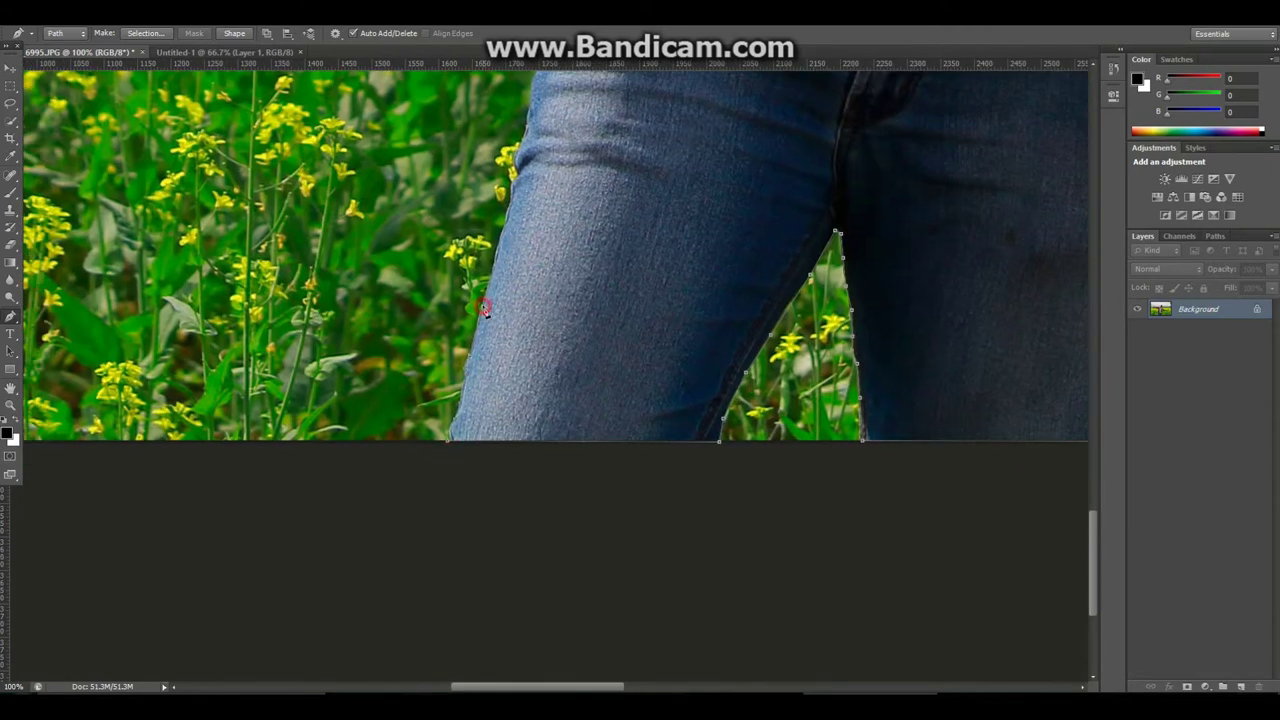
{"action": "left_click_drag", "start_coordinate": [589, 206], "coordinate": [597, 329]}
{"action": "left_click", "coordinate": [514, 318]}
{"action": "left_click", "coordinate": [533, 345]}
{"action": "left_click", "coordinate": [540, 311]}
Step: Continue the path up the hip and around the lower corner of the shirt hem
{"action": "left_click_drag", "start_coordinate": [549, 280], "coordinate": [553, 348]}
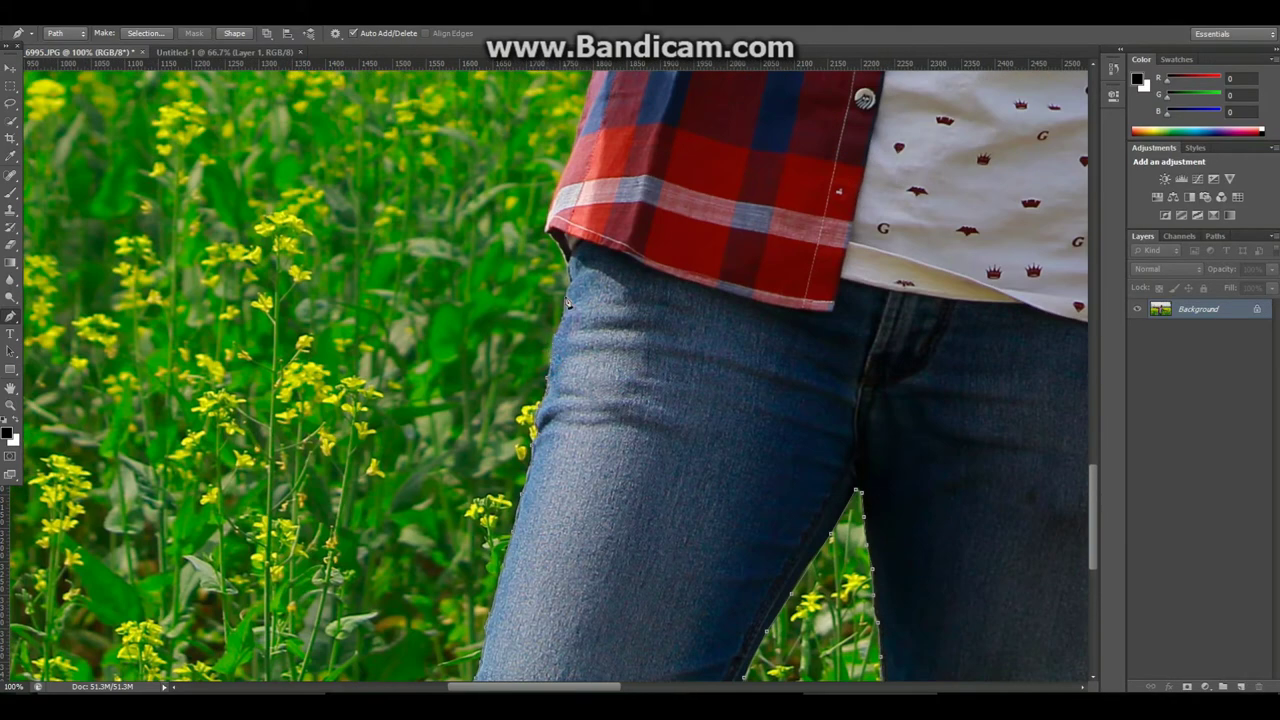
{"action": "left_click", "coordinate": [567, 301]}
{"action": "left_click", "coordinate": [563, 285]}
{"action": "left_click_drag", "start_coordinate": [568, 301], "coordinate": [575, 346]}
{"action": "left_click", "coordinate": [601, 275]}
{"action": "left_click_drag", "start_coordinate": [657, 250], "coordinate": [614, 379]}
Step: Trace the shirt's side edge upward from the hem toward the armpit of the ringed-hand arm
{"action": "left_click", "coordinate": [573, 343]}
{"action": "left_click", "coordinate": [600, 259]}
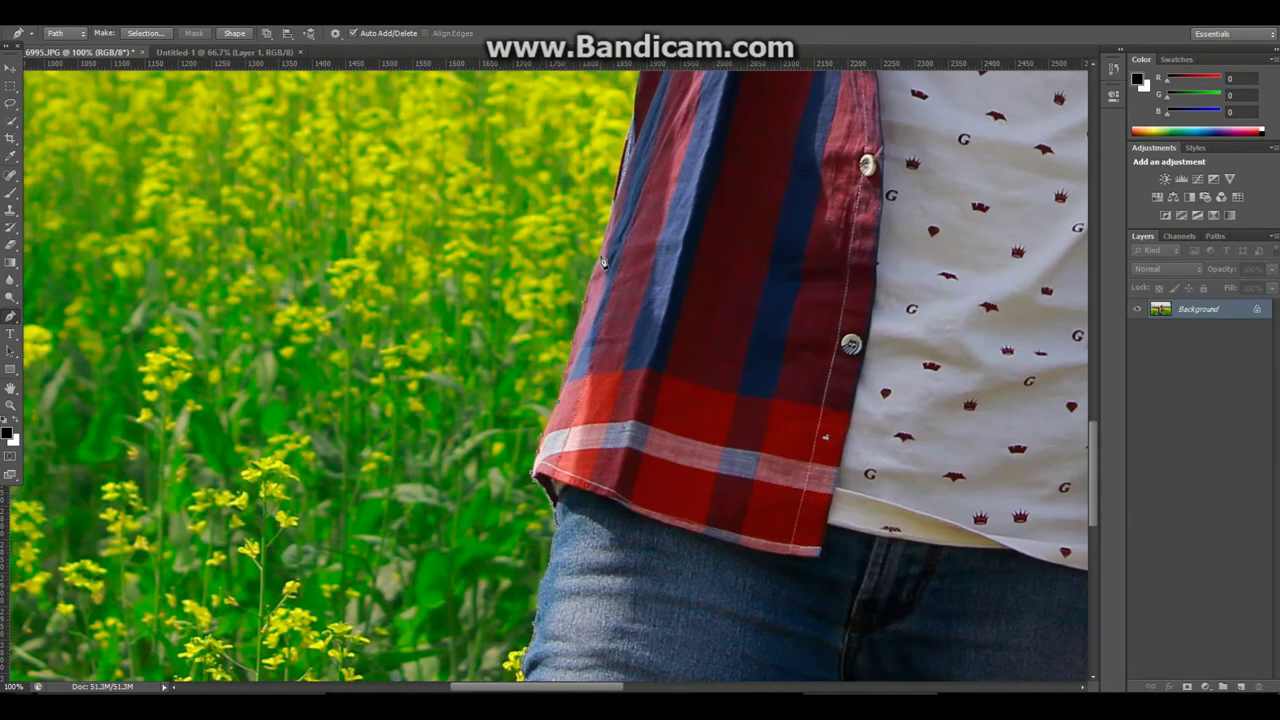
{"action": "left_click", "coordinate": [611, 213]}
{"action": "left_click_drag", "start_coordinate": [611, 213], "coordinate": [577, 375]}
{"action": "left_click", "coordinate": [586, 316]}
{"action": "left_click_drag", "start_coordinate": [674, 231], "coordinate": [653, 358]}
{"action": "left_click", "coordinate": [604, 280]}
{"action": "left_click", "coordinate": [618, 239]}
Step: Trace the path through the armpit and along the underside of the dark blue and red sleeve
{"action": "left_click_drag", "start_coordinate": [622, 228], "coordinate": [636, 318]}
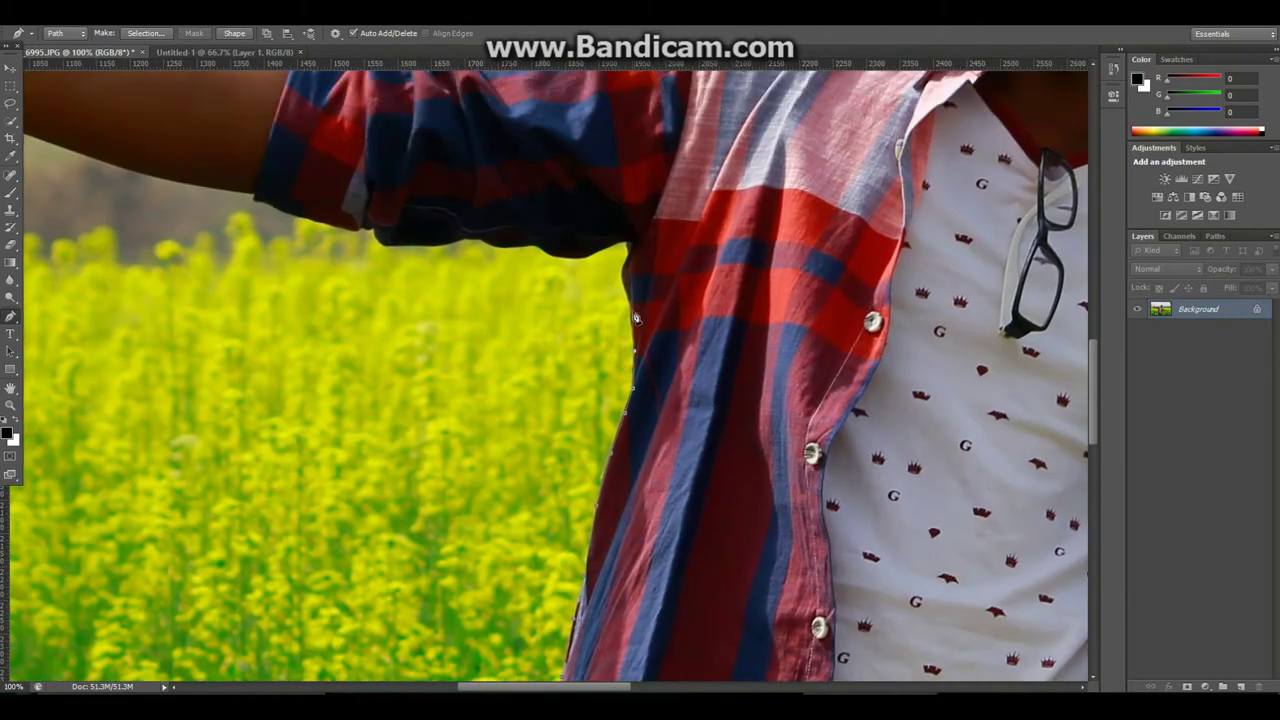
{"action": "left_click_drag", "start_coordinate": [602, 264], "coordinate": [659, 321]}
{"action": "left_click", "coordinate": [627, 301]}
{"action": "left_click", "coordinate": [606, 301]}
{"action": "left_click", "coordinate": [589, 287]}
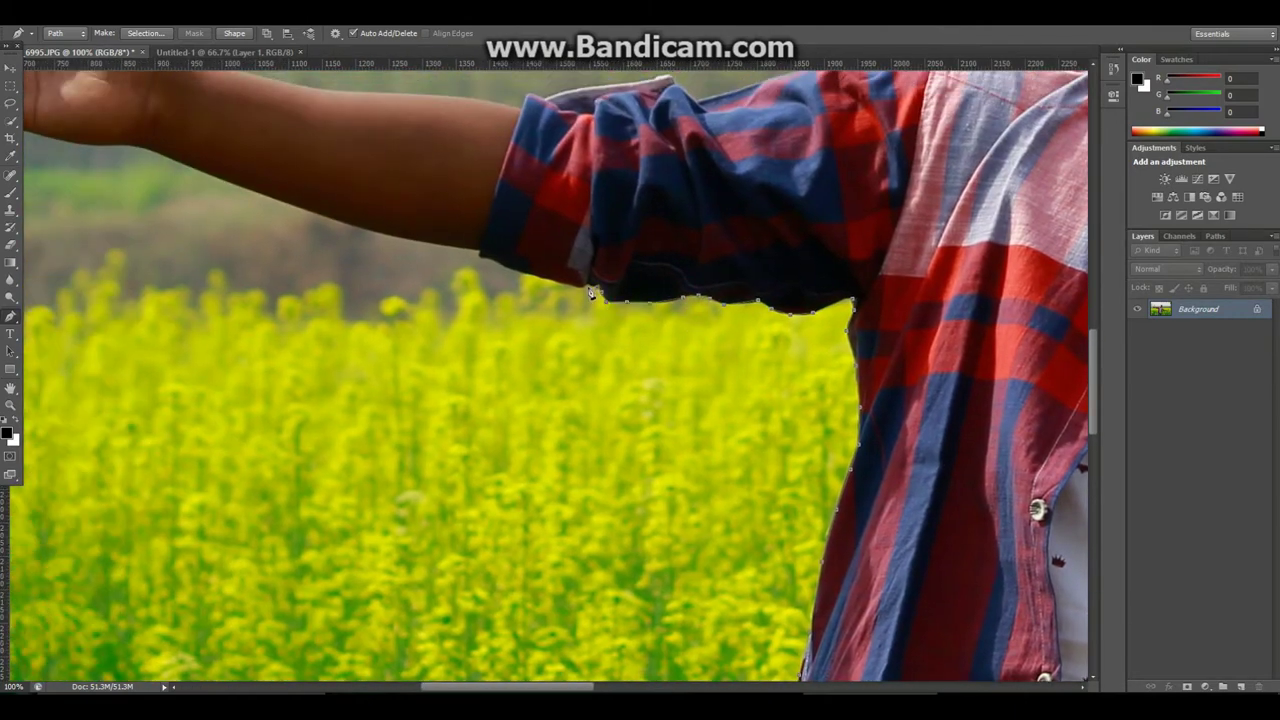
Step: Trace the sleeve cuff, the forearm's lower edge and the underside of the ringed hand to the little finger
{"action": "left_click_drag", "start_coordinate": [550, 280], "coordinate": [683, 414]}
{"action": "left_click", "coordinate": [580, 333]}
{"action": "left_click", "coordinate": [515, 354]}
{"action": "left_click_drag", "start_coordinate": [519, 358], "coordinate": [697, 437]}
{"action": "left_click_drag", "start_coordinate": [610, 423], "coordinate": [650, 435]}
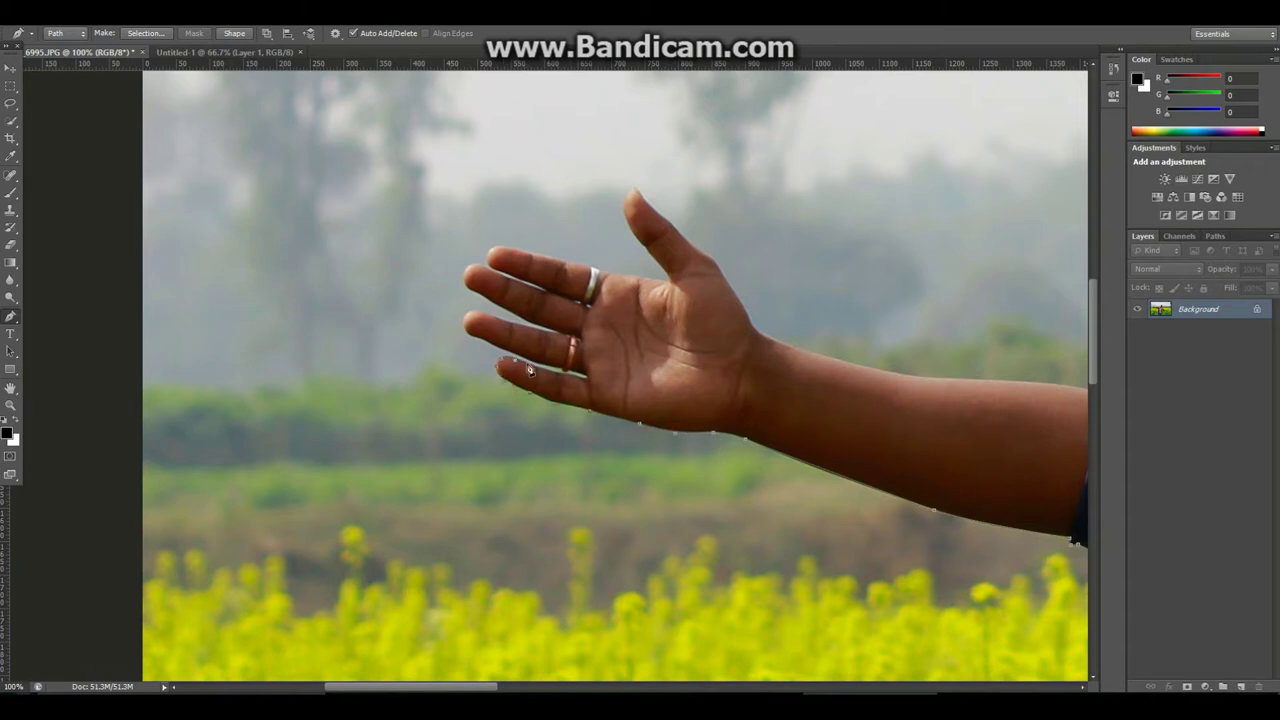
Step: Outline the upper edge of the little finger and the underside and tip of the ring finger
{"action": "left_click", "coordinate": [524, 362]}
{"action": "left_click", "coordinate": [538, 368]}
{"action": "left_click", "coordinate": [569, 376]}
{"action": "left_click", "coordinate": [585, 379]}
{"action": "left_click", "coordinate": [566, 369]}
{"action": "left_click", "coordinate": [499, 349]}
{"action": "left_click", "coordinate": [467, 331]}
{"action": "left_click", "coordinate": [464, 318]}
Step: Outline the underside, tip and upper edge of the middle finger with the Pen tool
{"action": "left_click", "coordinate": [554, 332]}
{"action": "left_click", "coordinate": [519, 318]}
{"action": "left_click", "coordinate": [479, 293]}
{"action": "left_click", "coordinate": [464, 286]}
{"action": "left_click_drag", "start_coordinate": [464, 287], "coordinate": [550, 374]}
{"action": "left_click", "coordinate": [549, 359]}
{"action": "left_click", "coordinate": [575, 358]}
{"action": "left_click", "coordinate": [628, 379]}
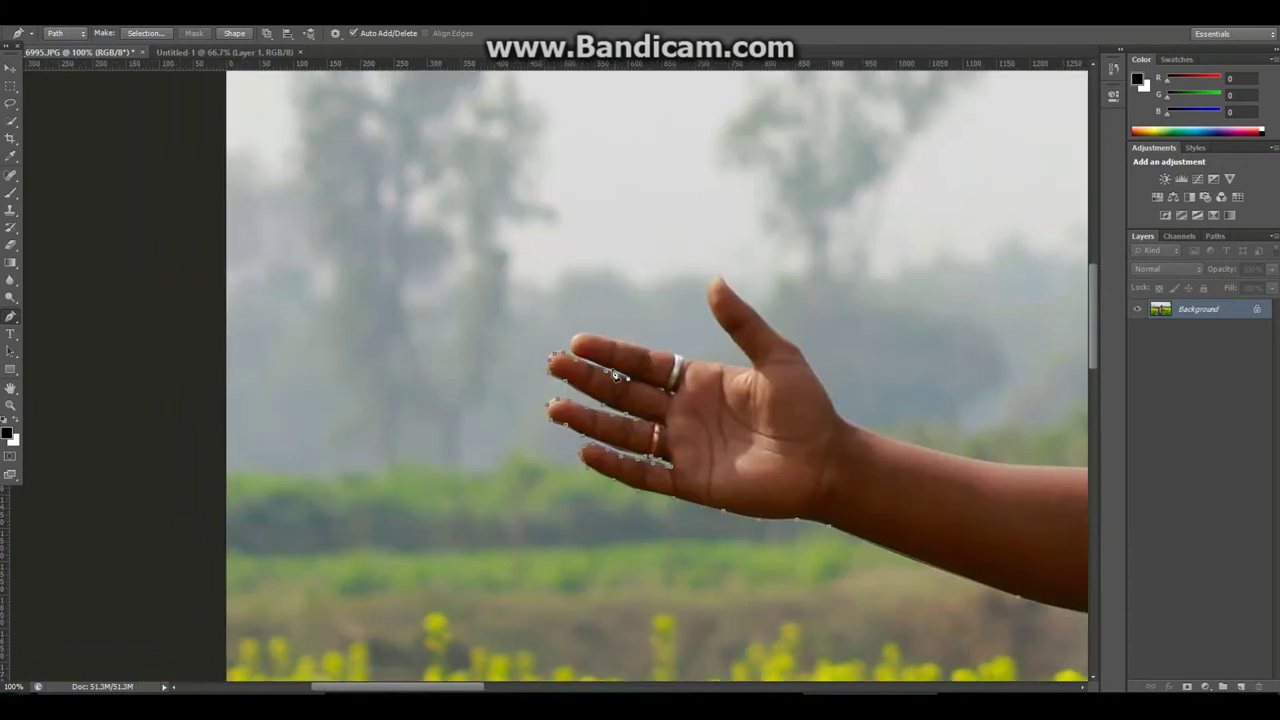
Step: Trace around the index fingertip and along its upper edge past the silver ring to the base of the thumb
{"action": "left_click", "coordinate": [574, 340]}
{"action": "left_click", "coordinate": [582, 334]}
{"action": "left_click", "coordinate": [670, 352]}
{"action": "left_click", "coordinate": [689, 356]}
{"action": "left_click", "coordinate": [709, 362]}
{"action": "left_click", "coordinate": [742, 367]}
{"action": "left_click", "coordinate": [751, 369]}
Step: Outline the thumb from its base around the tip and down its outer edge to the wrist
{"action": "left_click", "coordinate": [729, 334]}
{"action": "key", "text": "ctrl+z"}
{"action": "left_click", "coordinate": [707, 301]}
{"action": "left_click", "coordinate": [706, 288]}
{"action": "left_click", "coordinate": [714, 278]}
{"action": "left_click", "coordinate": [769, 326]}
{"action": "left_click", "coordinate": [800, 349]}
{"action": "left_click_drag", "start_coordinate": [806, 354], "coordinate": [440, 271]}
{"action": "left_click", "coordinate": [477, 334]}
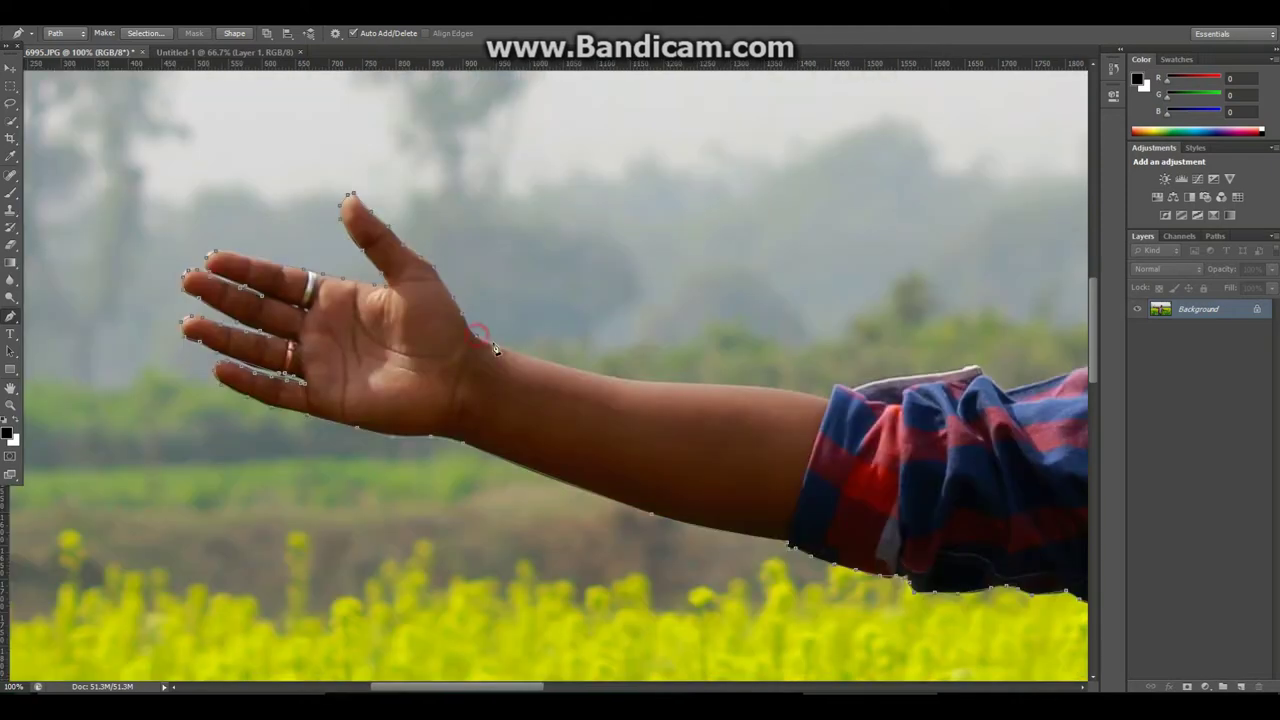
Step: Trace the forearm's upper edge from the wrist to the sleeve and along the top of the rolled cuff
{"action": "left_click", "coordinate": [506, 348]}
{"action": "left_click", "coordinate": [624, 378]}
{"action": "left_click", "coordinate": [688, 382]}
{"action": "left_click", "coordinate": [738, 386]}
{"action": "left_click", "coordinate": [836, 385]}
{"action": "left_click_drag", "start_coordinate": [866, 326], "coordinate": [483, 304]}
{"action": "left_click", "coordinate": [523, 355]}
{"action": "left_click", "coordinate": [594, 346]}
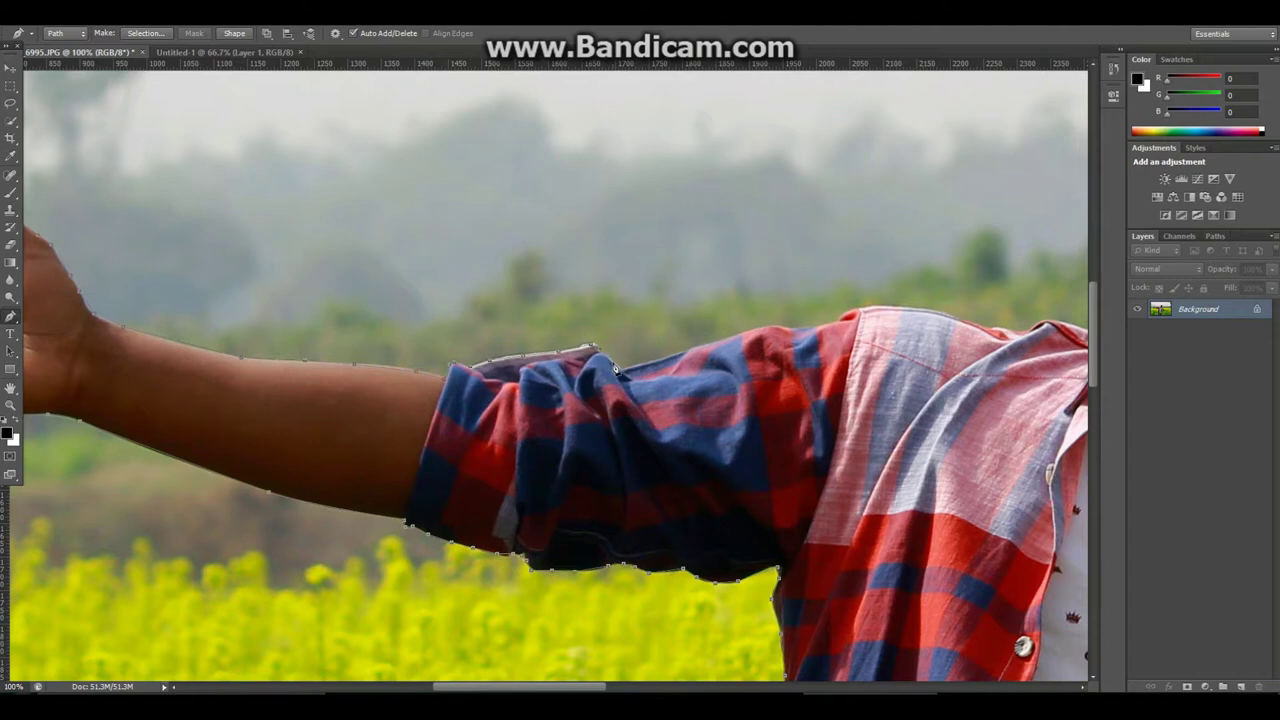
Step: Trace the upper sleeve and shoulder of the plaid shirt up to the collar beside the chin
{"action": "left_click_drag", "start_coordinate": [862, 312], "coordinate": [610, 346]}
{"action": "left_click", "coordinate": [676, 346]}
{"action": "left_click", "coordinate": [755, 365]}
{"action": "left_click", "coordinate": [795, 358]}
{"action": "left_click", "coordinate": [849, 368]}
{"action": "left_click_drag", "start_coordinate": [870, 352], "coordinate": [695, 405]}
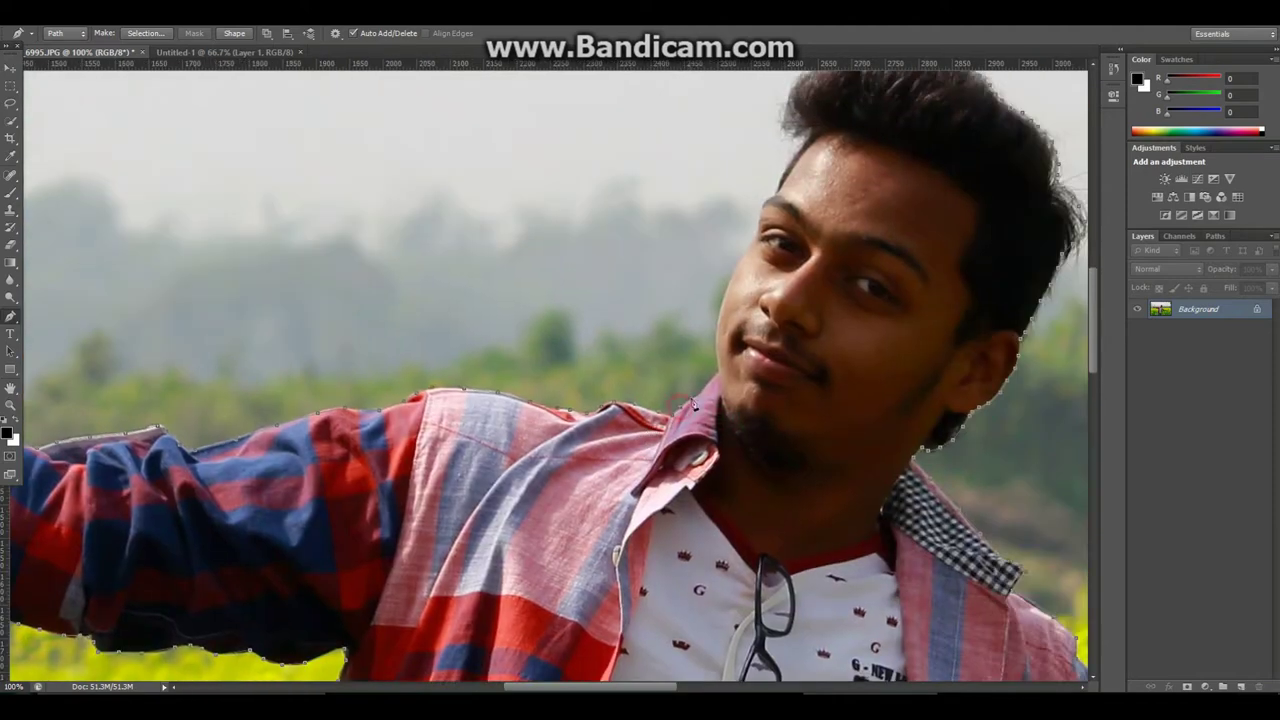
{"action": "left_click", "coordinate": [723, 380]}
Step: Outline the face's edge from the collar up to the hair and close the path around the man
{"action": "left_click_drag", "start_coordinate": [717, 356], "coordinate": [730, 438]}
{"action": "left_click_drag", "start_coordinate": [795, 313], "coordinate": [738, 450]}
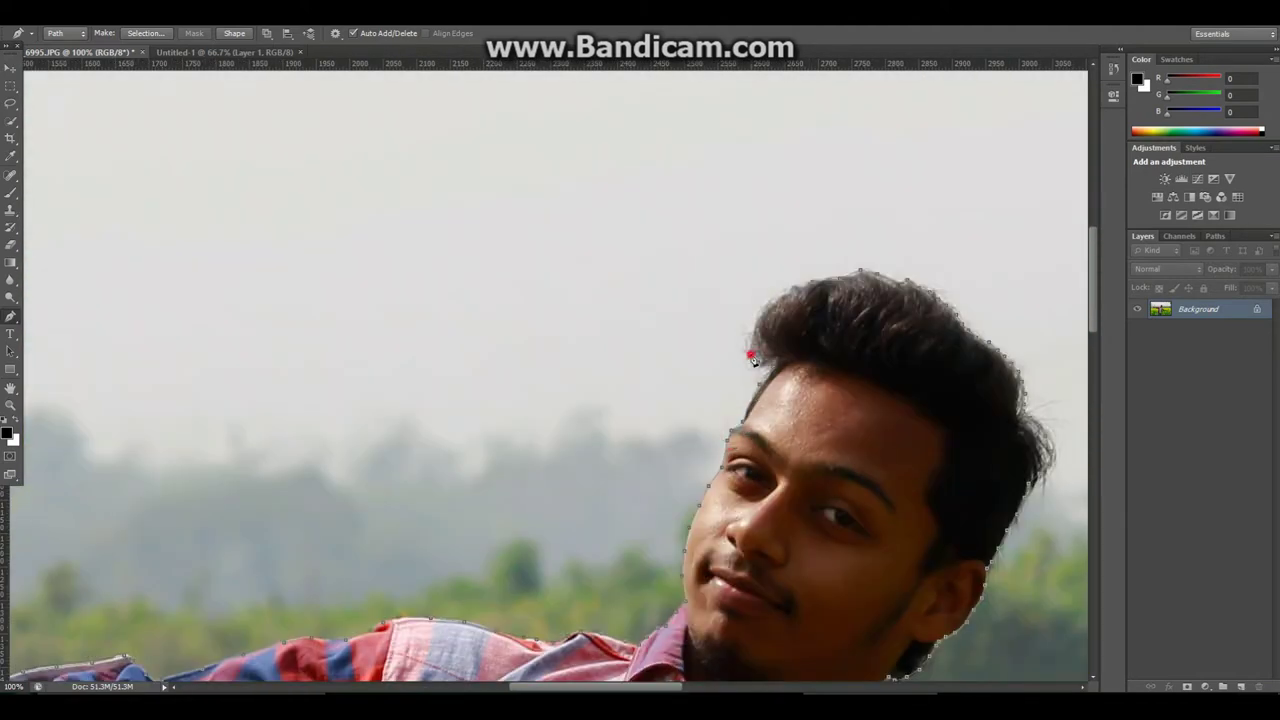
{"action": "left_click", "coordinate": [812, 288]}
{"action": "key", "text": "ctrl+0"}
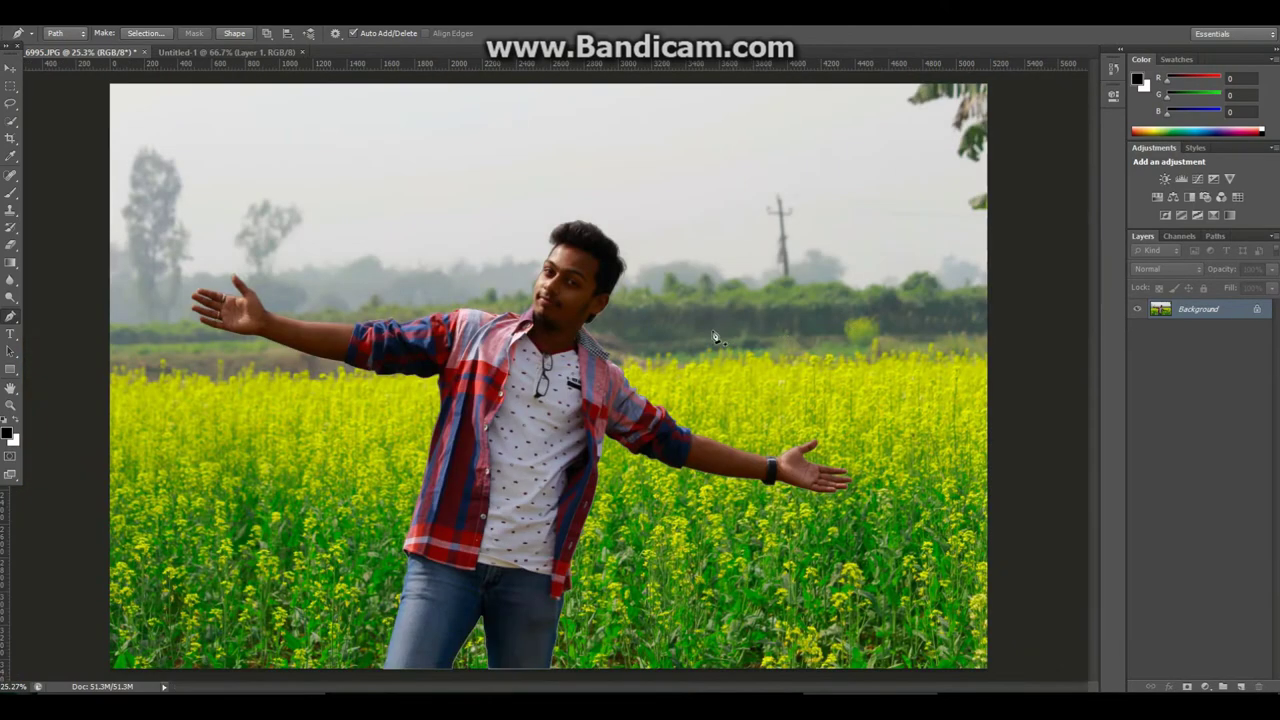
Step: Convert the closed path into a new anti-aliased selection with a 1-pixel feather radius
{"action": "right_click", "coordinate": [576, 230]}
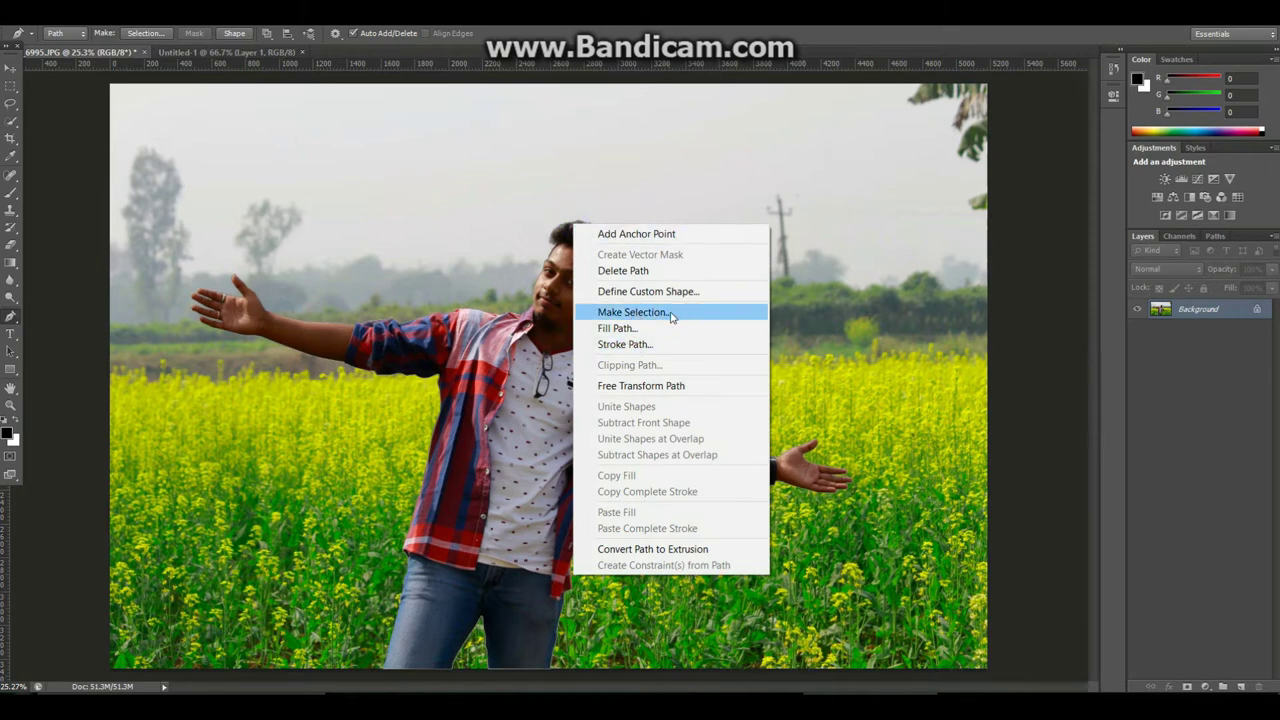
{"action": "left_click", "coordinate": [661, 314]}
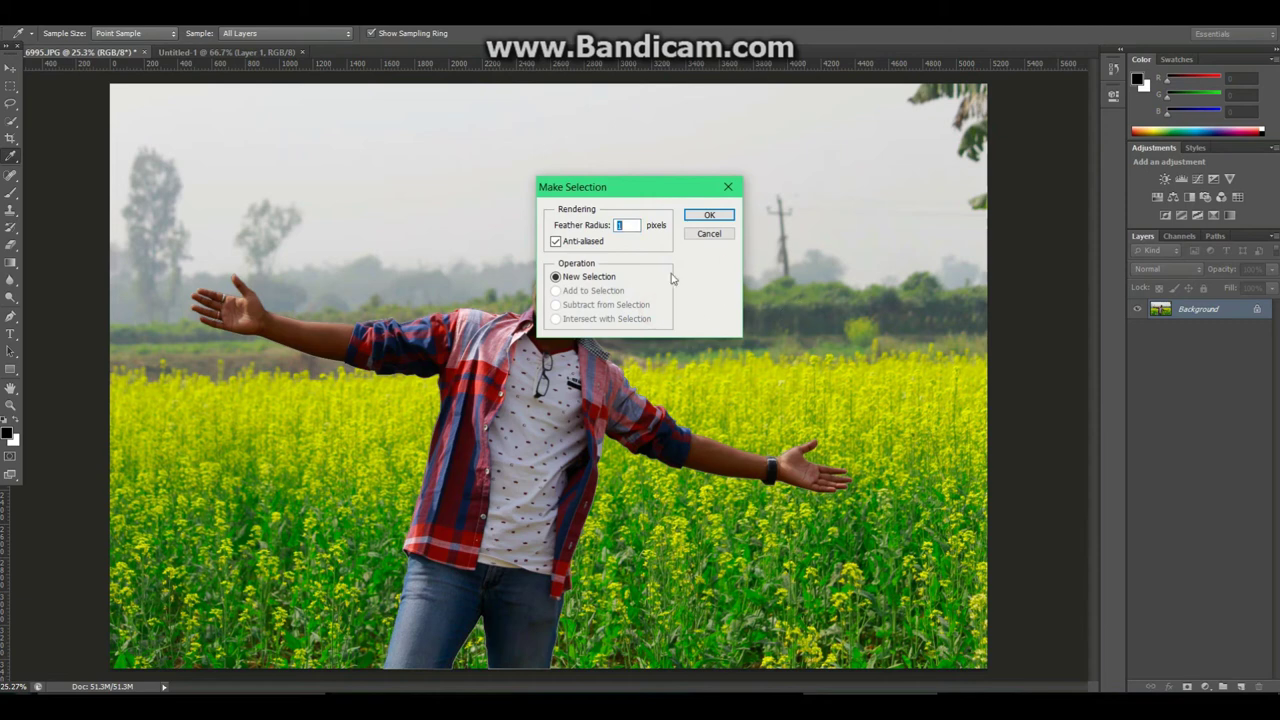
{"action": "left_click_drag", "start_coordinate": [637, 228], "coordinate": [612, 229]}
{"action": "left_click", "coordinate": [694, 214]}
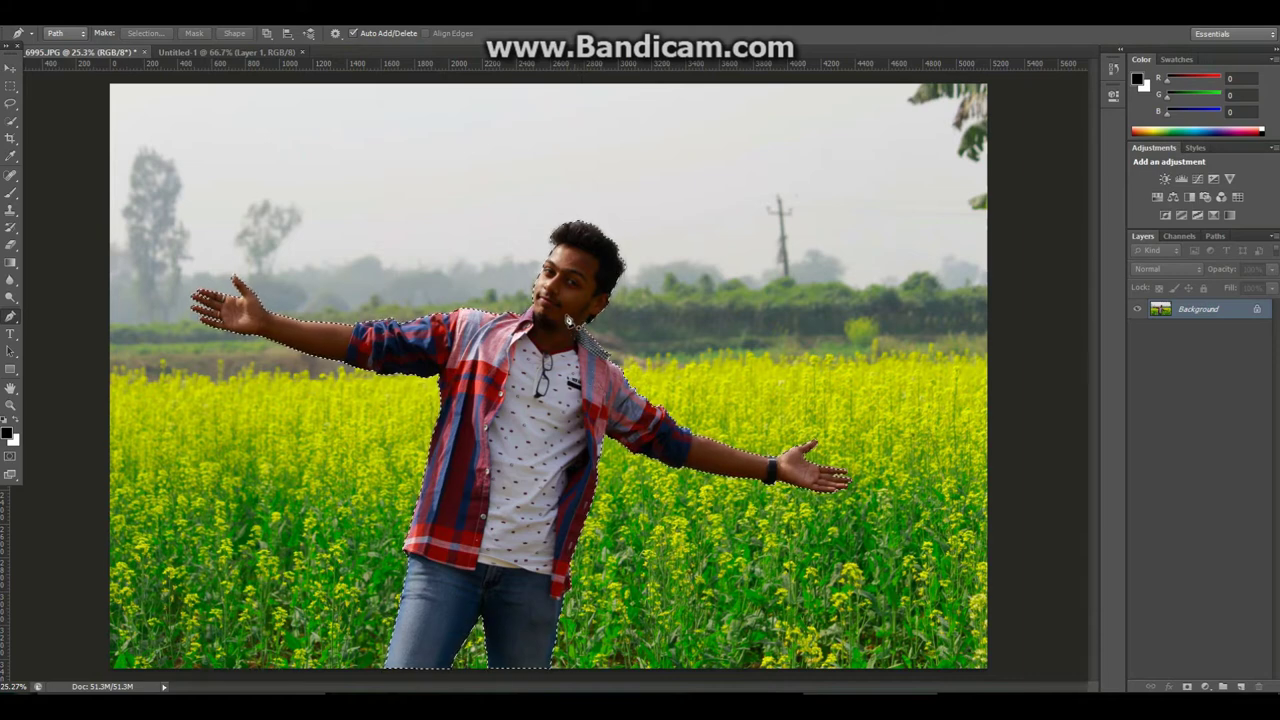
Step: Copy the selected man onto a new layer above the Background
{"action": "key", "text": "v"}
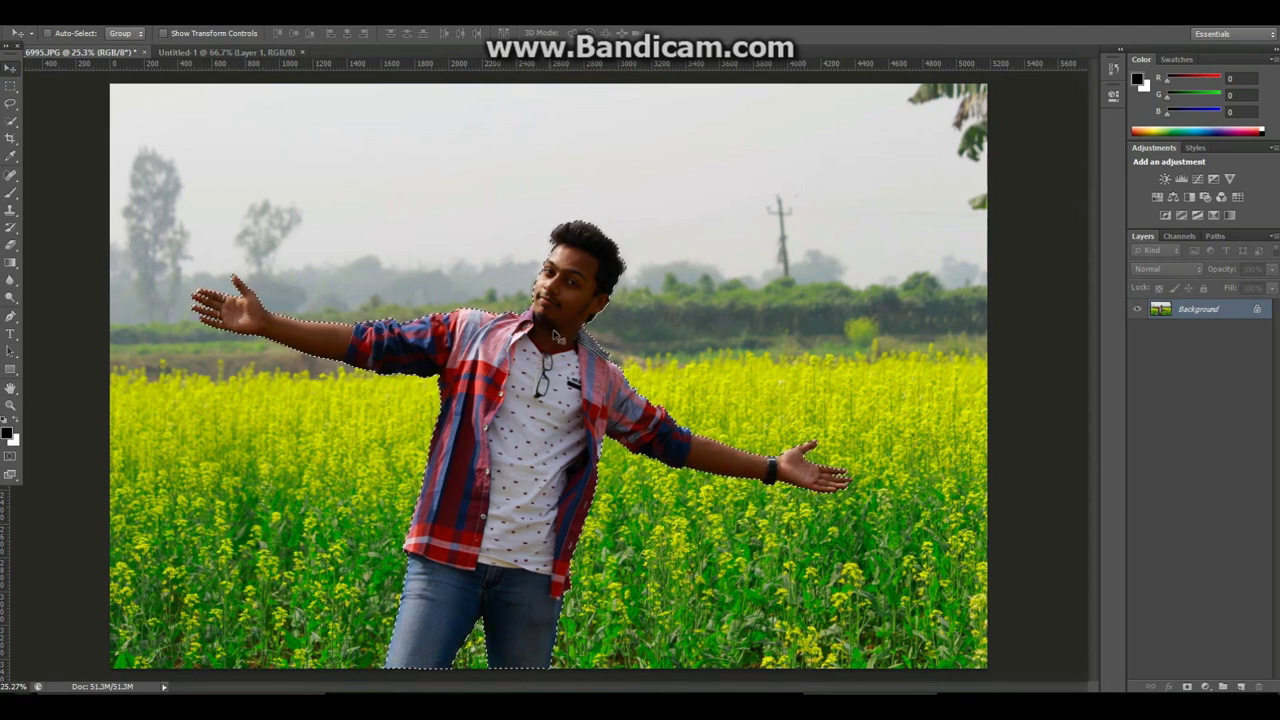
{"action": "left_click", "coordinate": [1241, 687]}
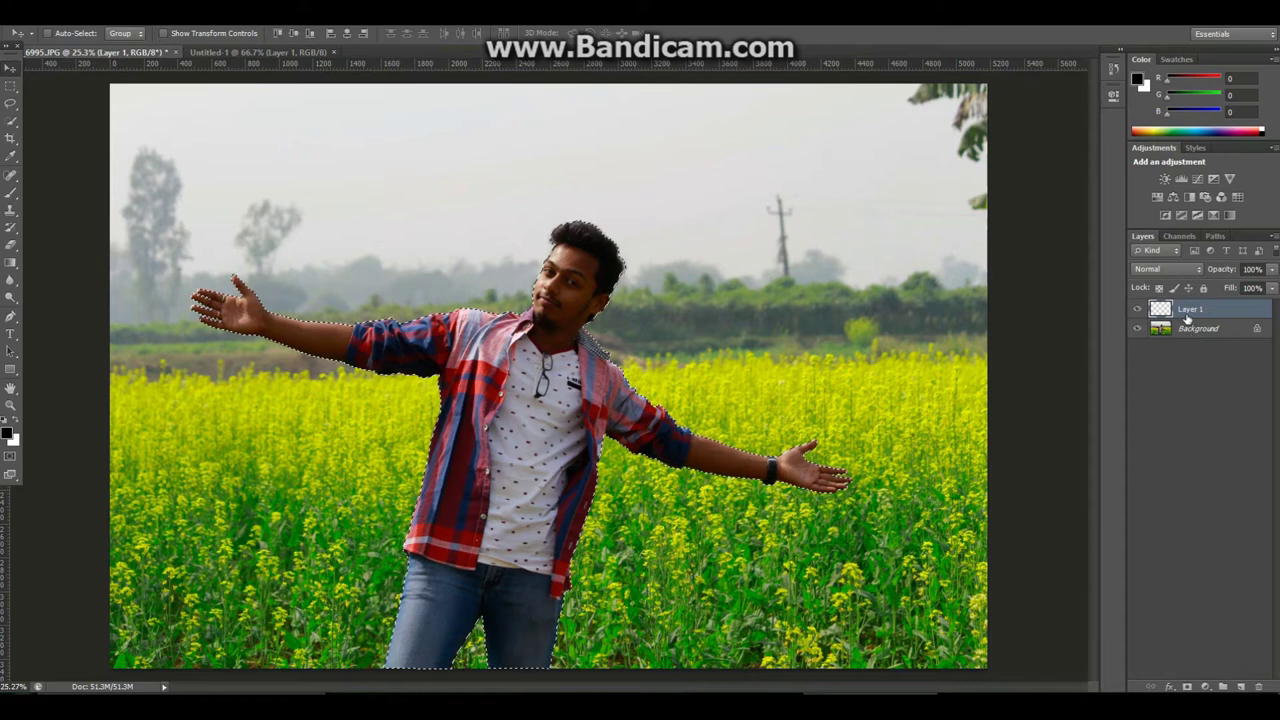
{"action": "key", "text": "ctrl+v"}
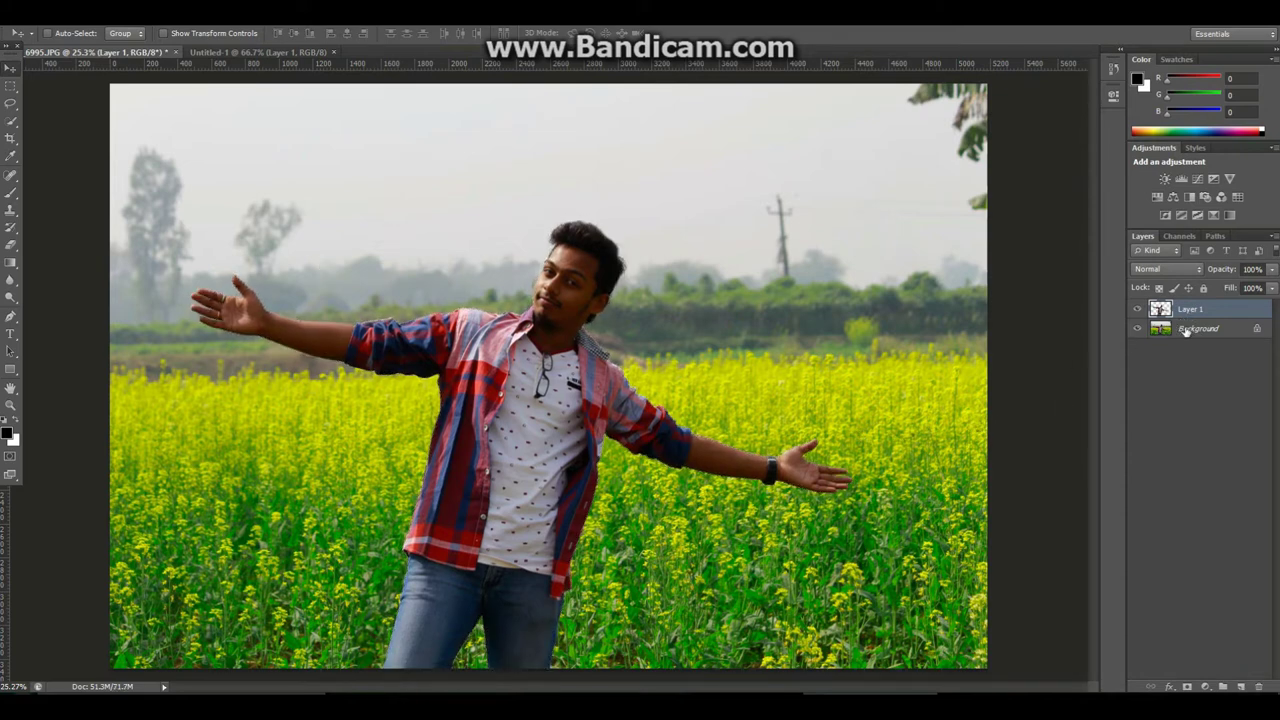
Step: Load the man's outline from Layer 1 as a selection on the Background layer and fill it with Content-Aware at normal blending
{"action": "left_click", "coordinate": [1185, 329]}
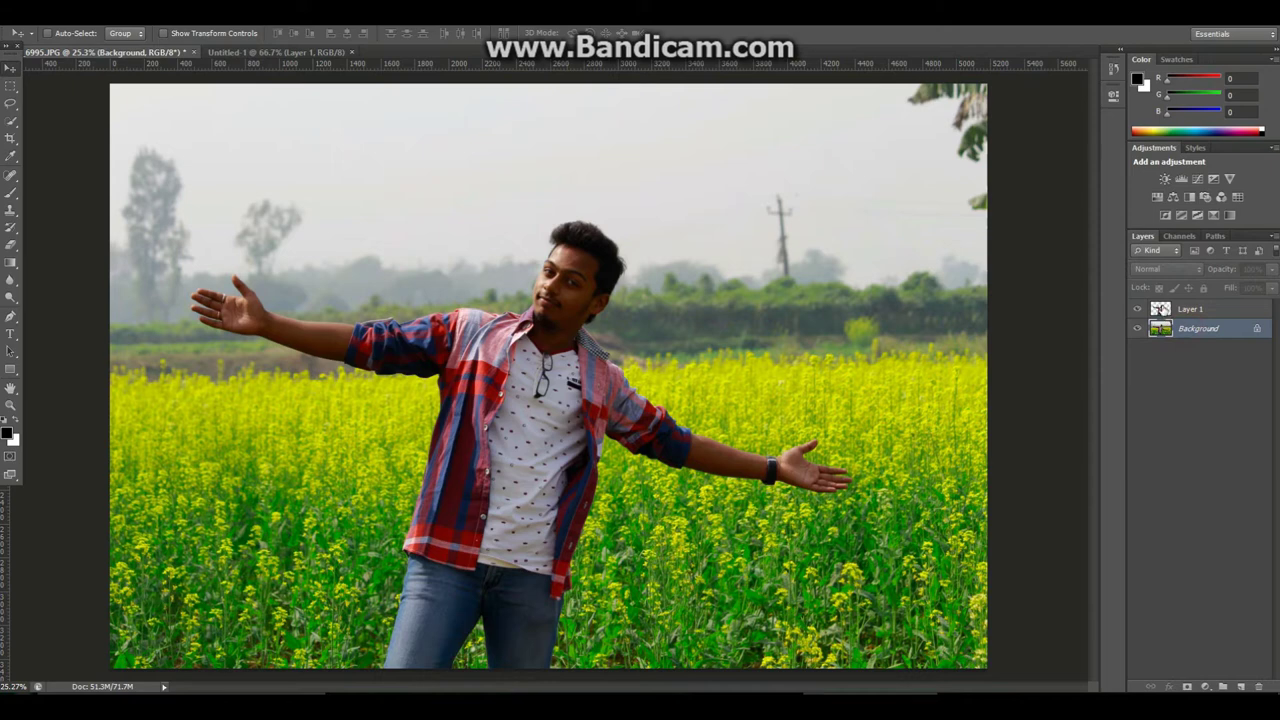
{"action": "left_click", "coordinate": [1160, 310], "text": "ctrl"}
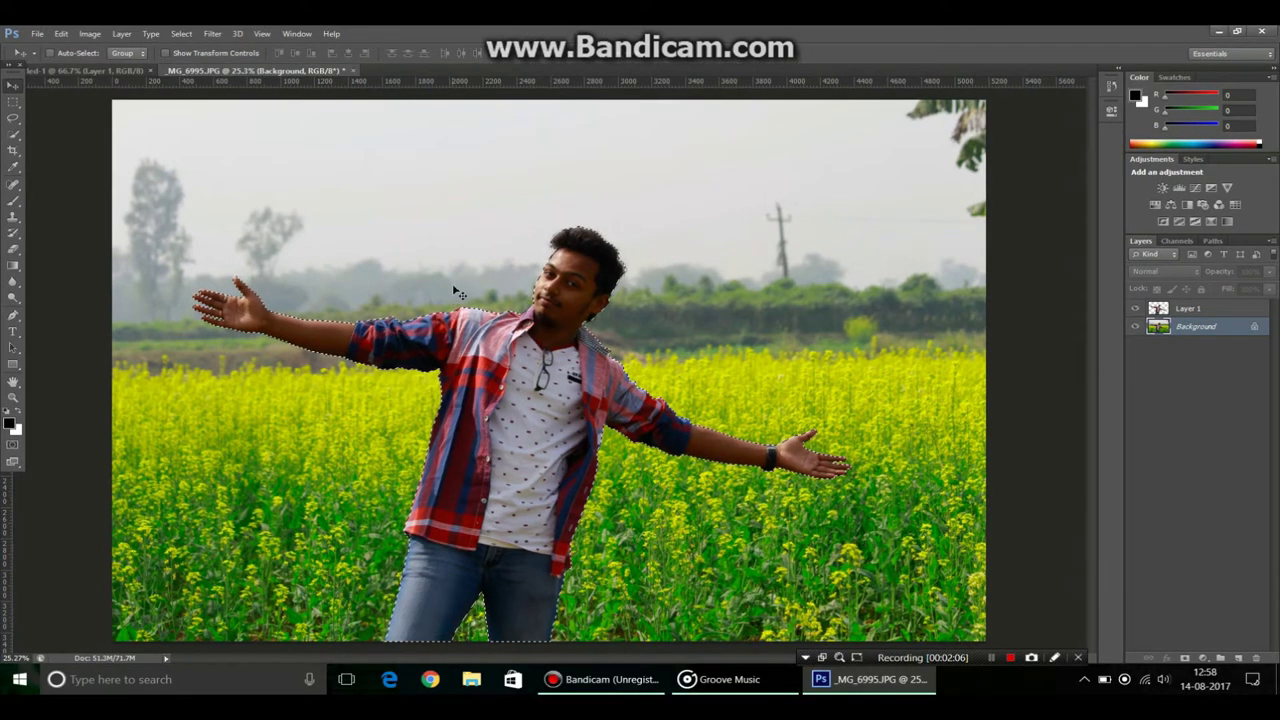
{"action": "left_click", "coordinate": [40, 35]}
{"action": "mouse_move", "coordinate": [58, 34]}
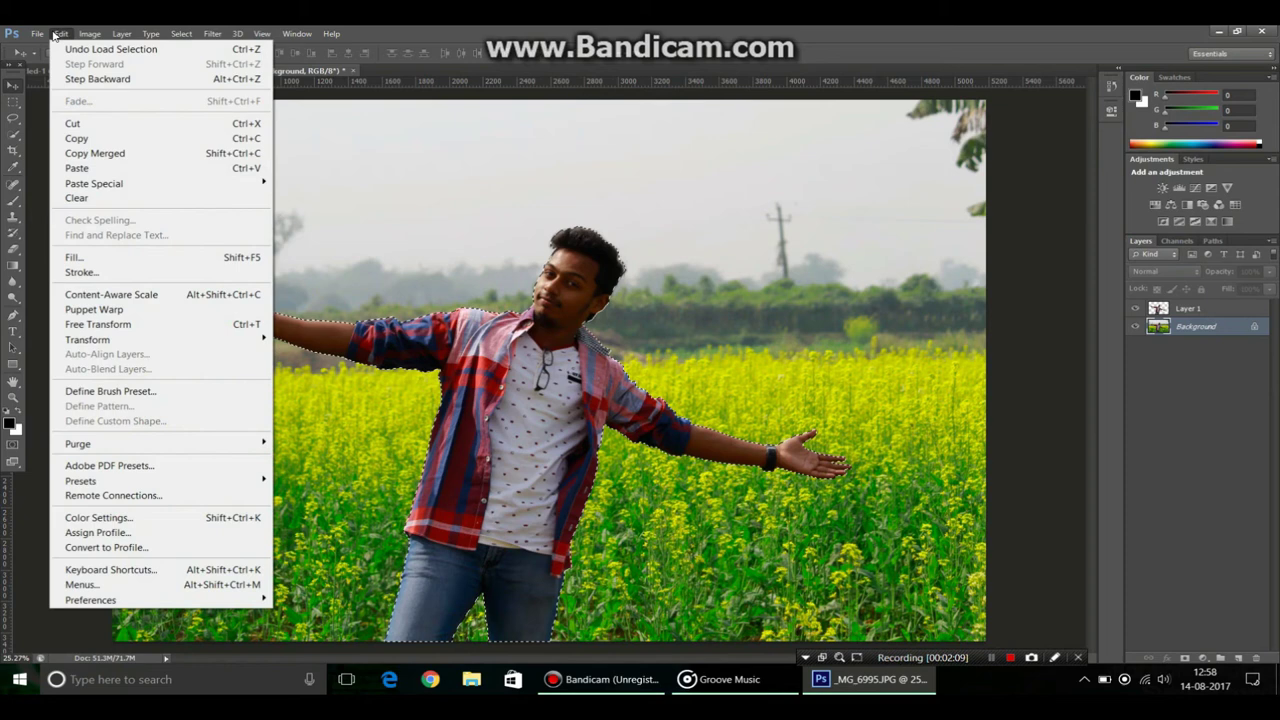
{"action": "left_click", "coordinate": [86, 257]}
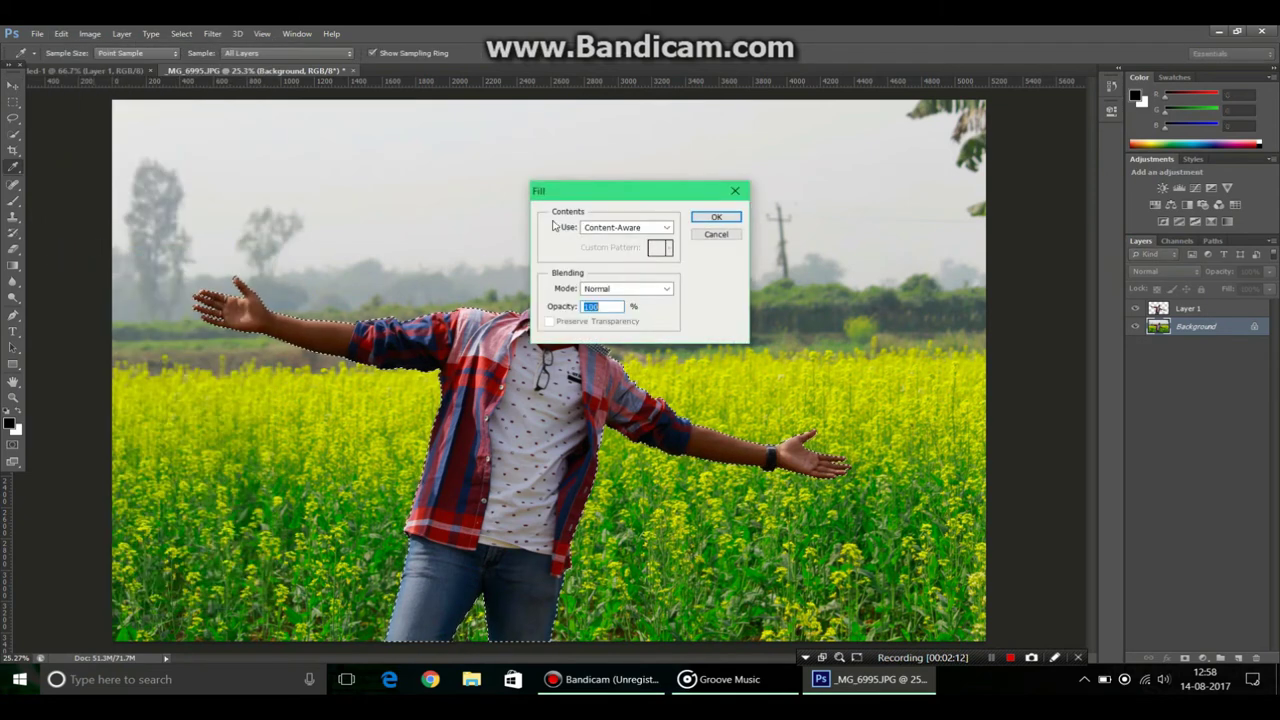
{"action": "left_click", "coordinate": [659, 229]}
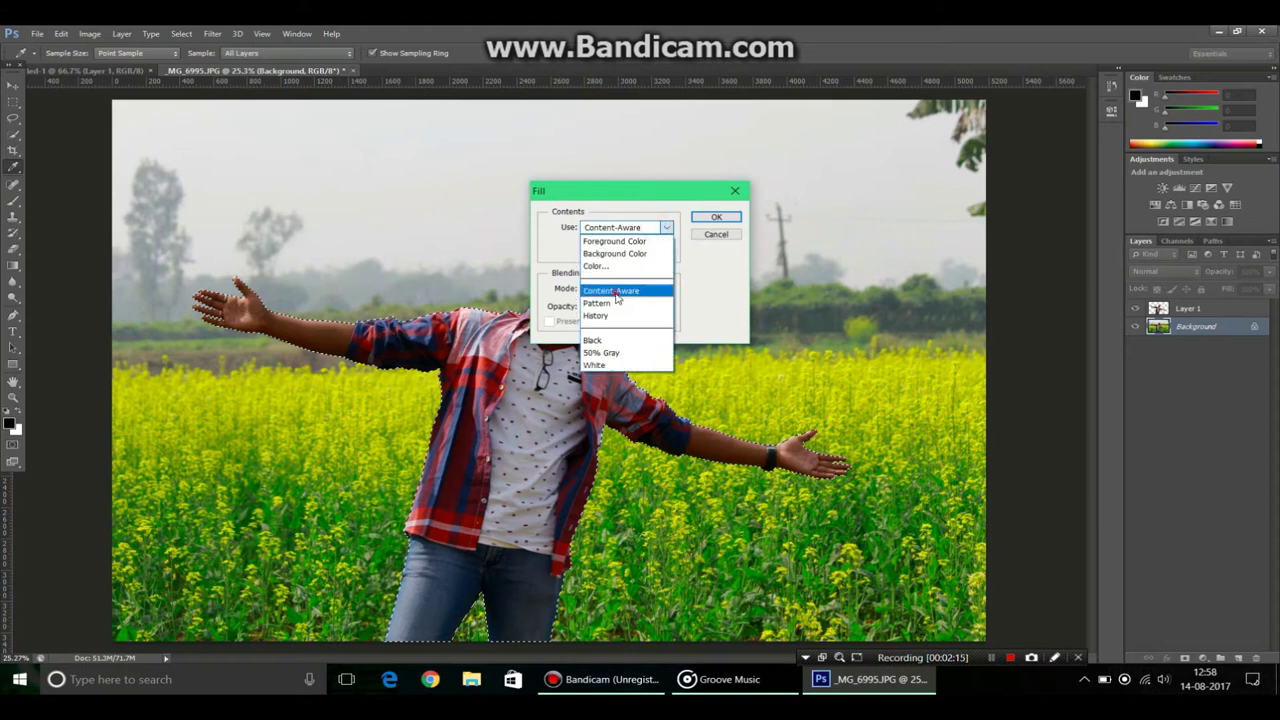
{"action": "left_click", "coordinate": [616, 292]}
{"action": "left_click", "coordinate": [708, 218]}
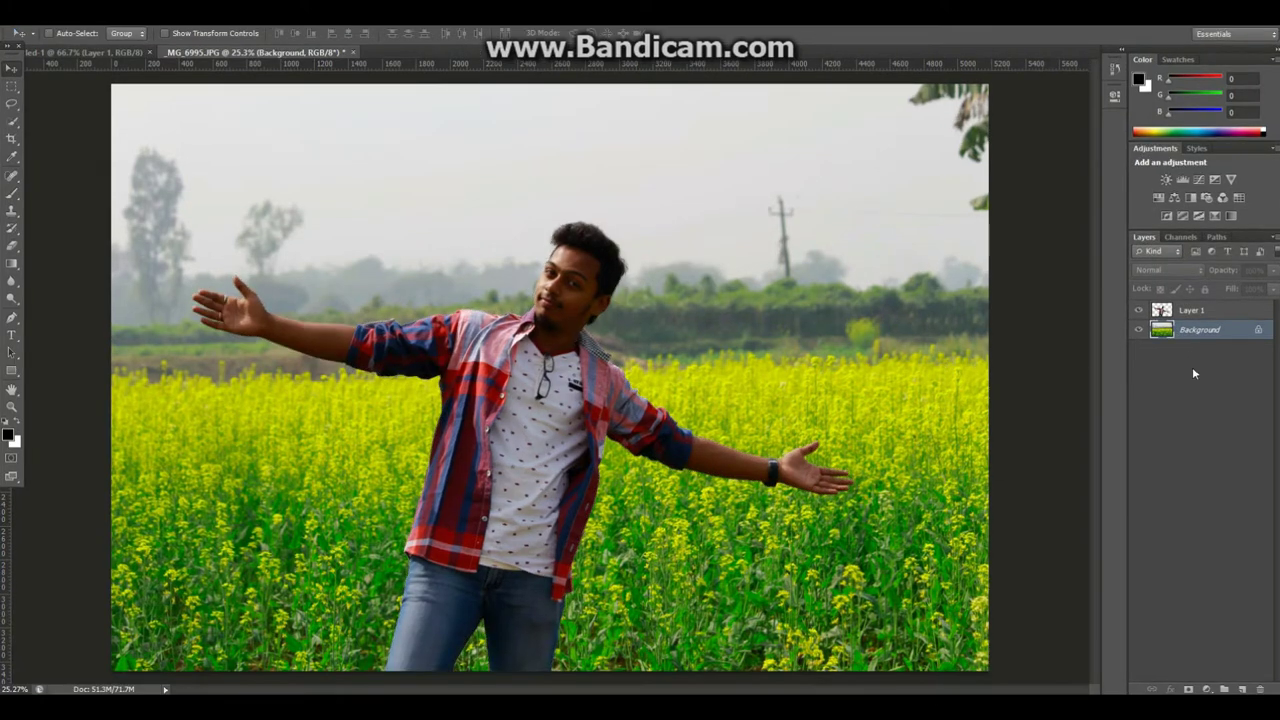
Step: Hide Layer 1 and ready the Clone Stamp tool with a 300 px brush for retouching the Background
{"action": "key", "text": "ctrl+shift+d"}
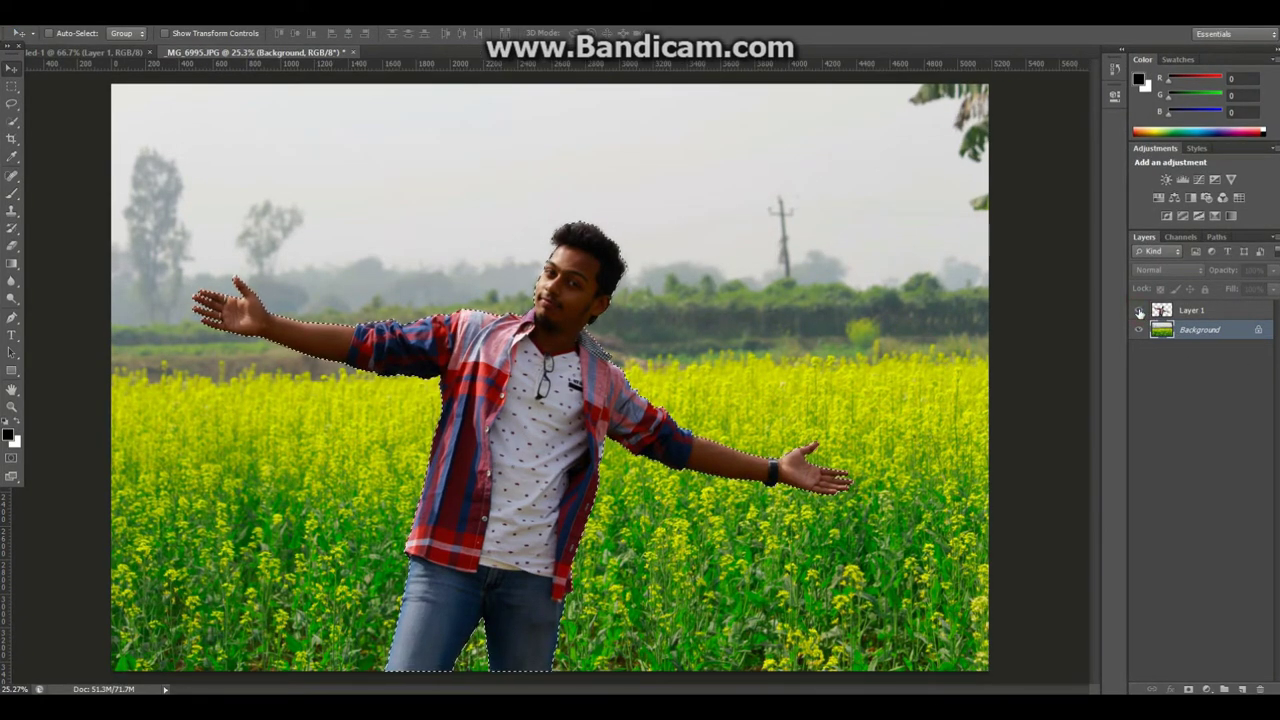
{"action": "left_click", "coordinate": [1139, 311]}
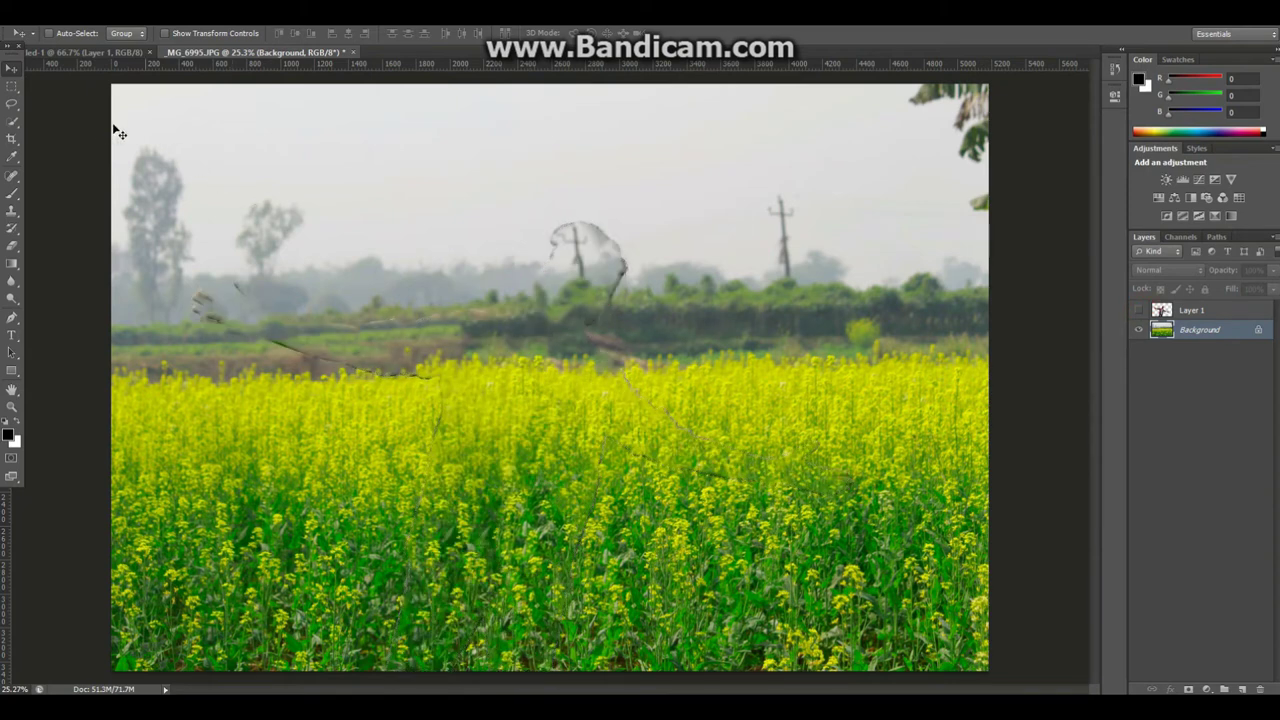
{"action": "left_click", "coordinate": [17, 214]}
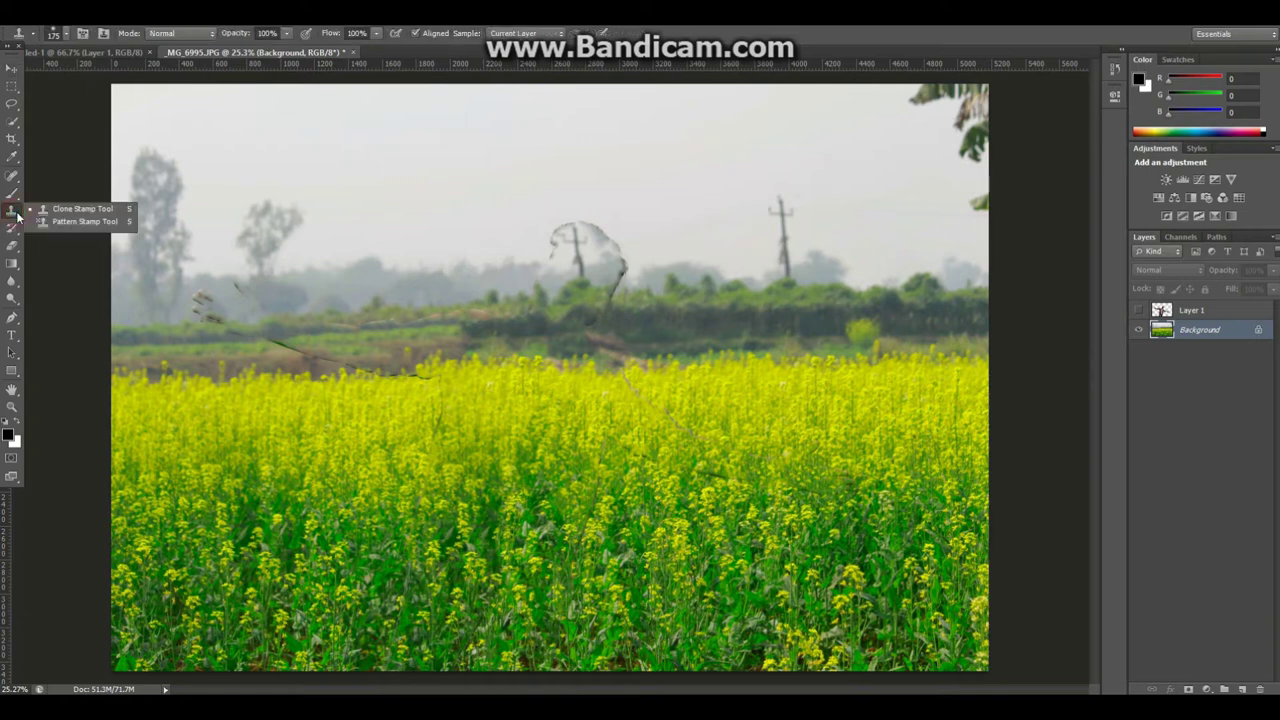
{"action": "left_click", "coordinate": [84, 209]}
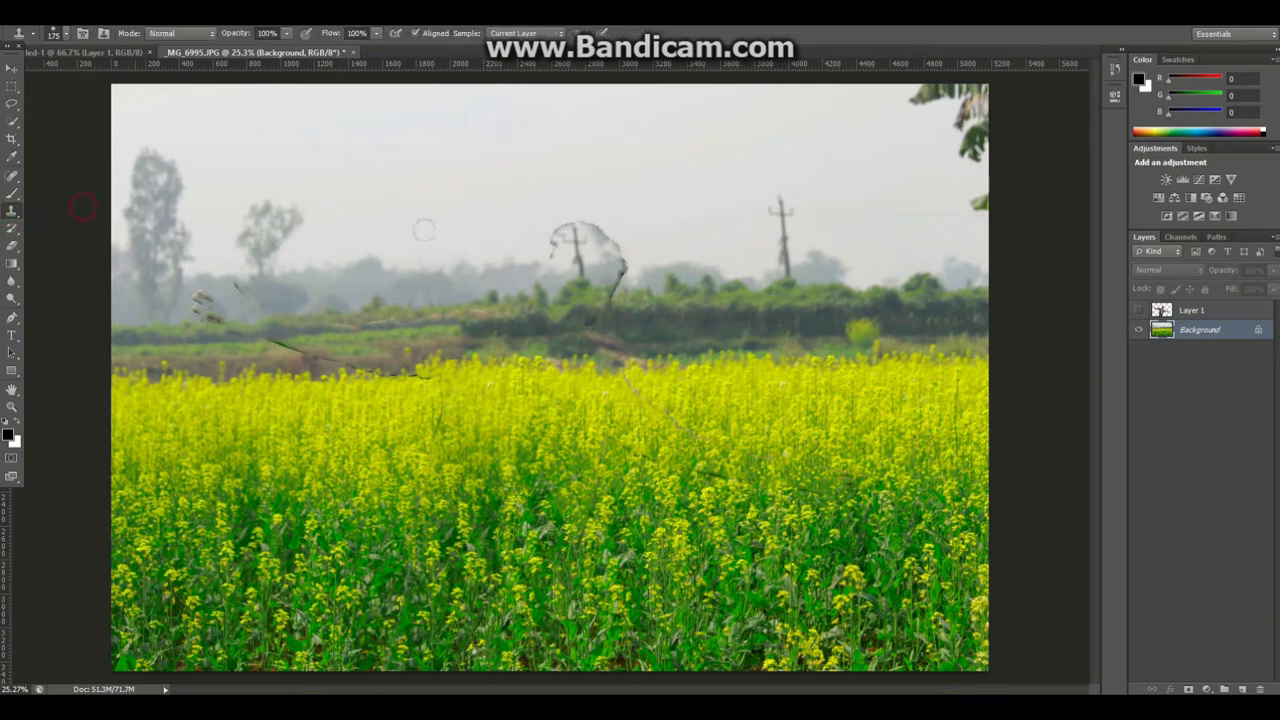
{"action": "key", "text": "bracketright"}
{"action": "key", "text": "bracketright"}
{"action": "key", "text": "bracketright"}
Step: Clone flowers over the leftover body and arm seams in the centre and right part of the field
{"action": "left_click", "coordinate": [693, 554], "text": "alt"}
{"action": "mouse_move", "coordinate": [609, 632]}
{"action": "left_mouse_down"}
{"action": "mouse_move", "coordinate": [581, 643]}
{"action": "mouse_move", "coordinate": [588, 506]}
{"action": "mouse_move", "coordinate": [624, 462]}
{"action": "mouse_move", "coordinate": [676, 471]}
{"action": "left_mouse_up"}
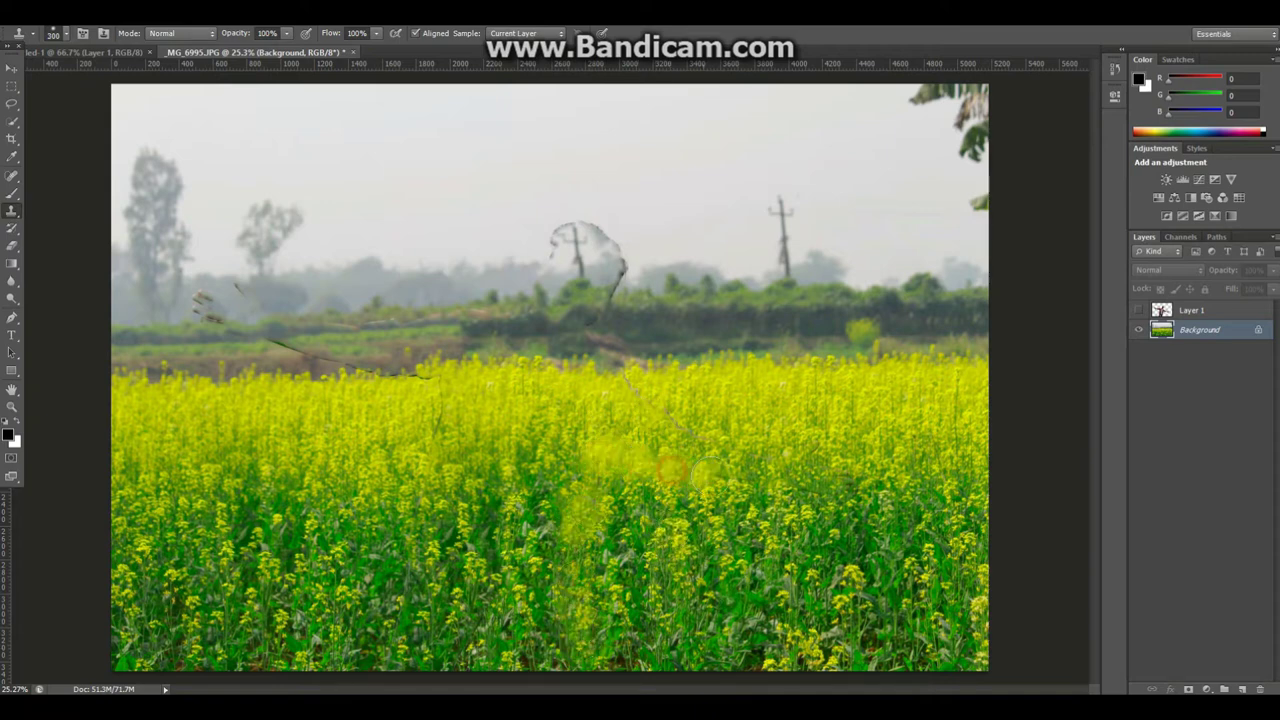
{"action": "left_click", "coordinate": [774, 484]}
{"action": "left_click", "coordinate": [828, 484]}
{"action": "left_click", "coordinate": [818, 450]}
{"action": "left_click", "coordinate": [686, 428]}
{"action": "left_click", "coordinate": [626, 394]}
{"action": "key", "text": "ctrl+z"}
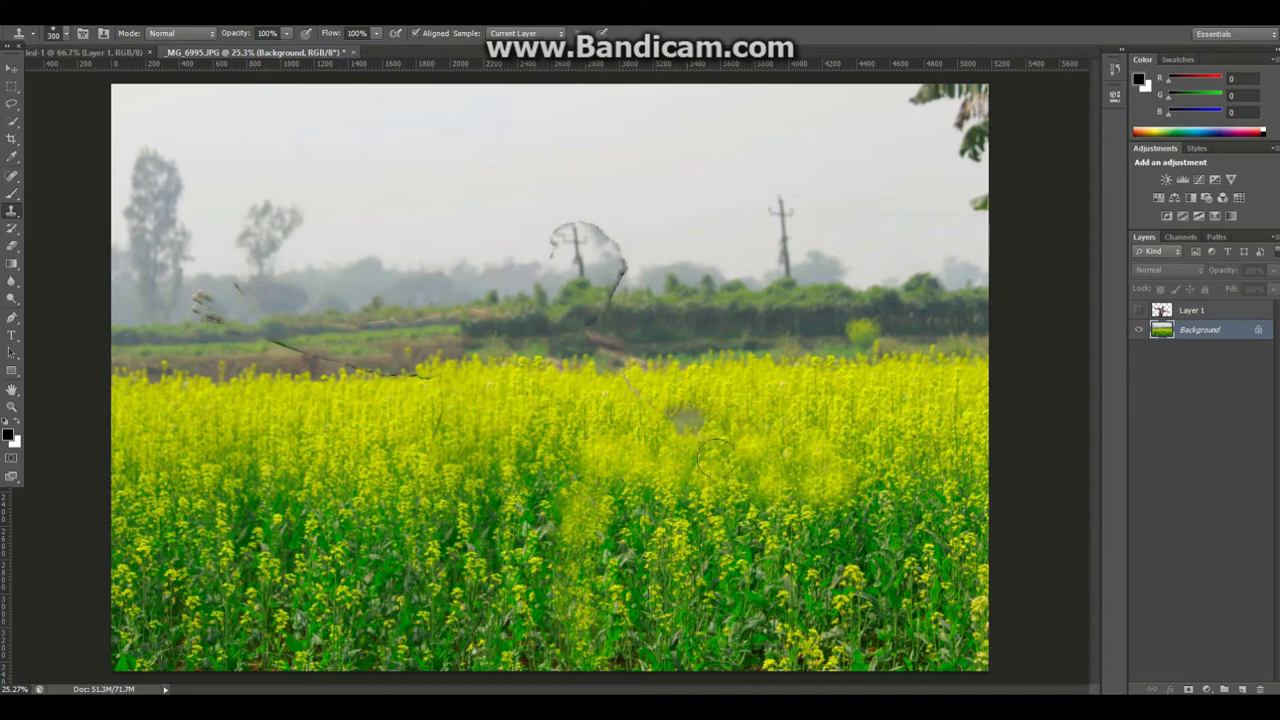
{"action": "left_click", "coordinate": [693, 428]}
{"action": "left_click", "coordinate": [692, 398]}
{"action": "left_click", "coordinate": [635, 393]}
Step: Clone flowers over the seam left of the field's centre, from the field's upper edge down to the lower plants
{"action": "left_click", "coordinate": [459, 437], "text": "alt"}
{"action": "left_click", "coordinate": [414, 416]}
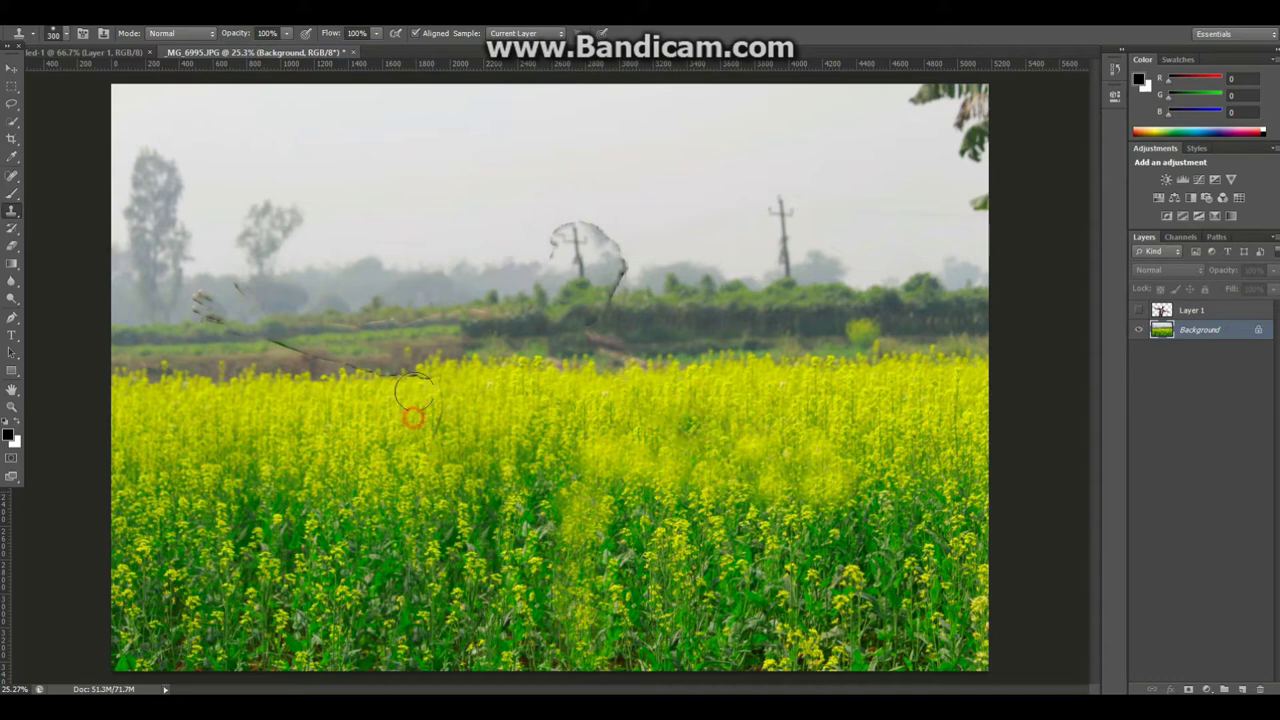
{"action": "left_click", "coordinate": [428, 388]}
{"action": "left_click", "coordinate": [426, 432]}
{"action": "mouse_move", "coordinate": [426, 432]}
{"action": "left_mouse_down"}
{"action": "mouse_move", "coordinate": [432, 573]}
{"action": "mouse_move", "coordinate": [488, 629]}
{"action": "left_mouse_up"}
Step: Clone over the dark arm and hand remnants along the field's far edge, and cover the head outline with clean sky
{"action": "left_click", "coordinate": [354, 410], "text": "alt"}
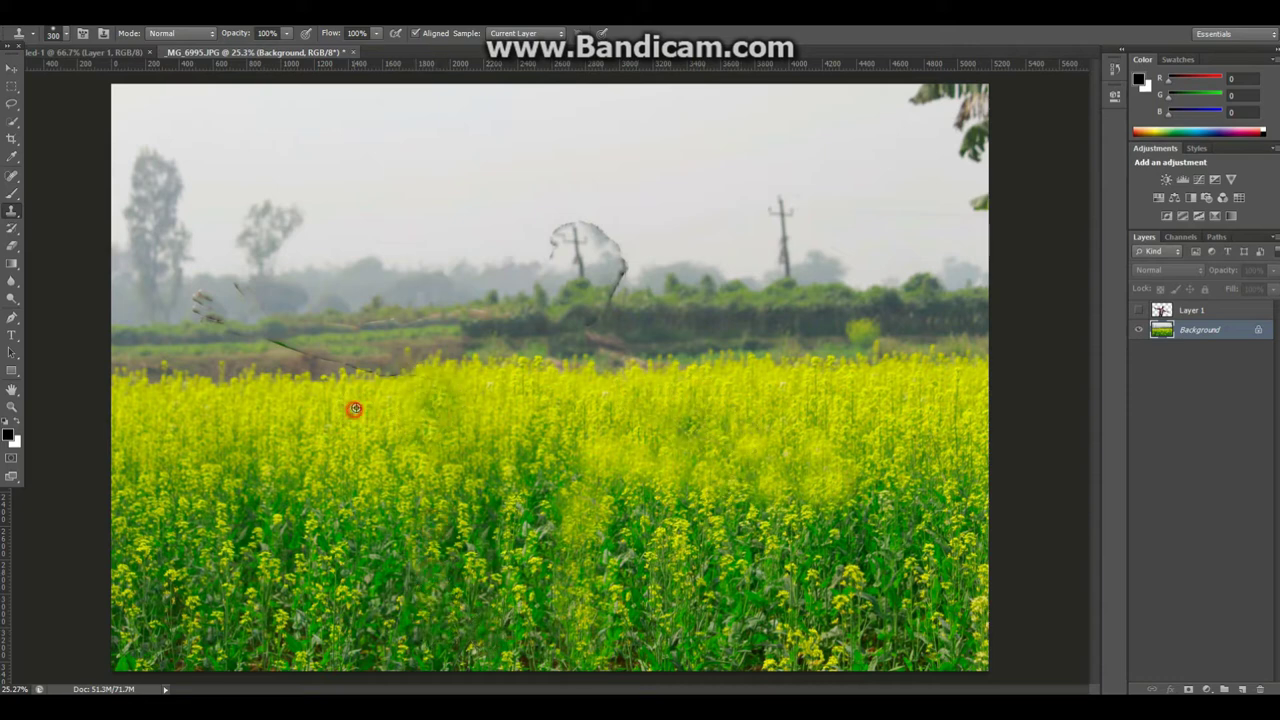
{"action": "left_click_drag", "start_coordinate": [390, 374], "coordinate": [343, 372]}
{"action": "mouse_move", "coordinate": [269, 404]}
{"action": "left_mouse_down"}
{"action": "mouse_move", "coordinate": [323, 372]}
{"action": "mouse_move", "coordinate": [281, 362]}
{"action": "mouse_move", "coordinate": [238, 379]}
{"action": "mouse_move", "coordinate": [216, 361]}
{"action": "mouse_move", "coordinate": [241, 338]}
{"action": "mouse_move", "coordinate": [165, 303]}
{"action": "mouse_move", "coordinate": [237, 289]}
{"action": "left_mouse_up"}
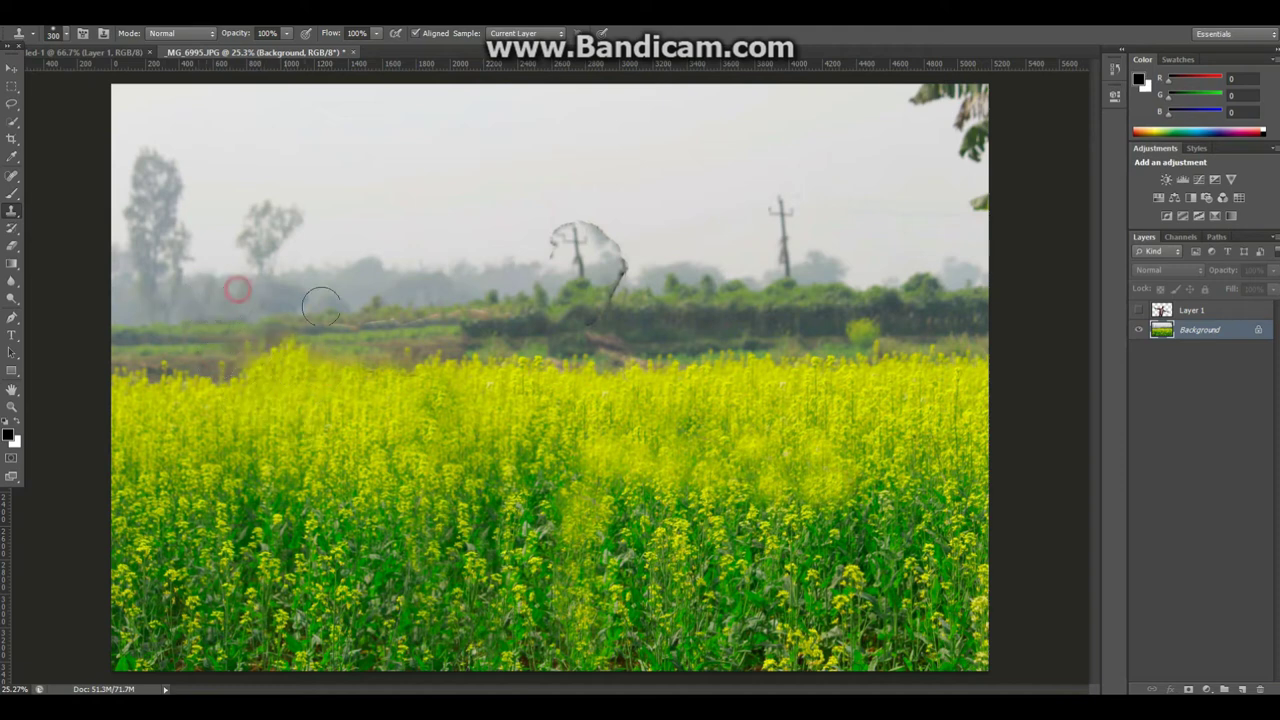
{"action": "left_click_drag", "start_coordinate": [411, 318], "coordinate": [488, 314]}
{"action": "left_click", "coordinate": [519, 188], "text": "alt"}
{"action": "mouse_move", "coordinate": [556, 249]}
{"action": "left_mouse_down"}
{"action": "mouse_move", "coordinate": [589, 221]}
{"action": "mouse_move", "coordinate": [612, 247]}
{"action": "mouse_move", "coordinate": [676, 216]}
{"action": "mouse_move", "coordinate": [616, 282]}
{"action": "mouse_move", "coordinate": [659, 240]}
{"action": "left_mouse_up"}
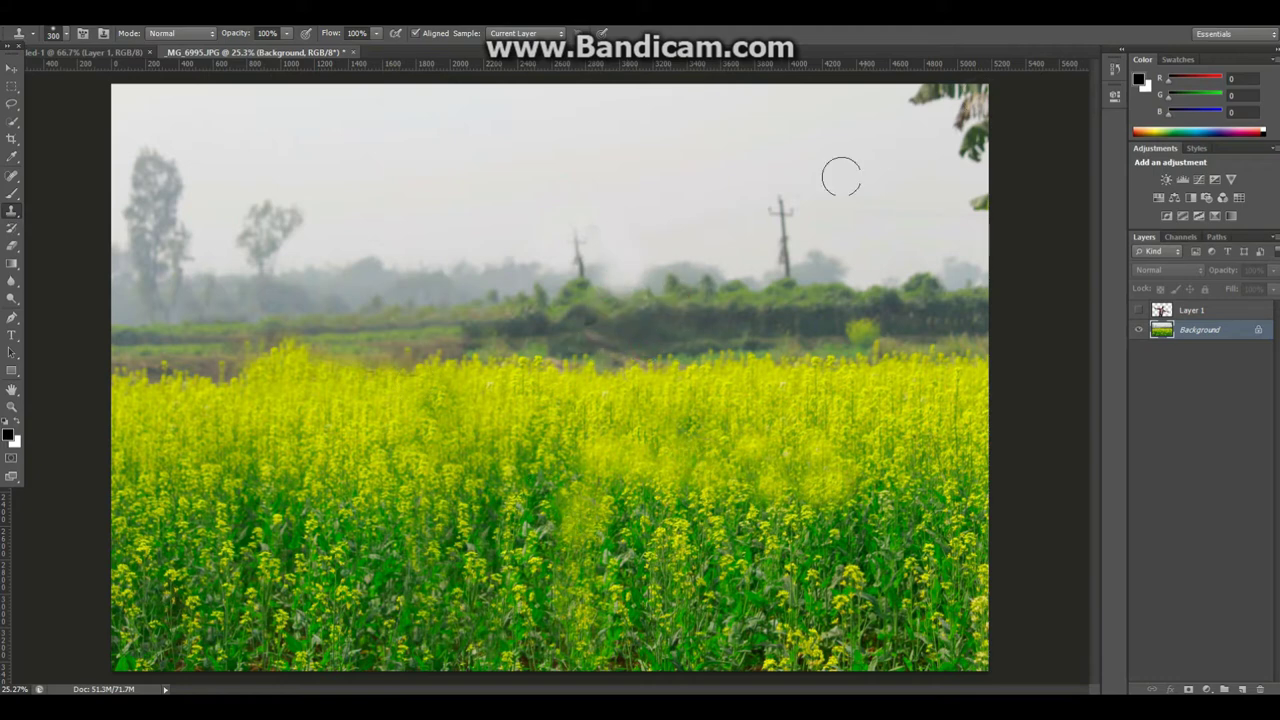
Step: Show Layer 1 again over the retouched Background, toggling its visibility to compare the two
{"action": "left_click", "coordinate": [9, 69]}
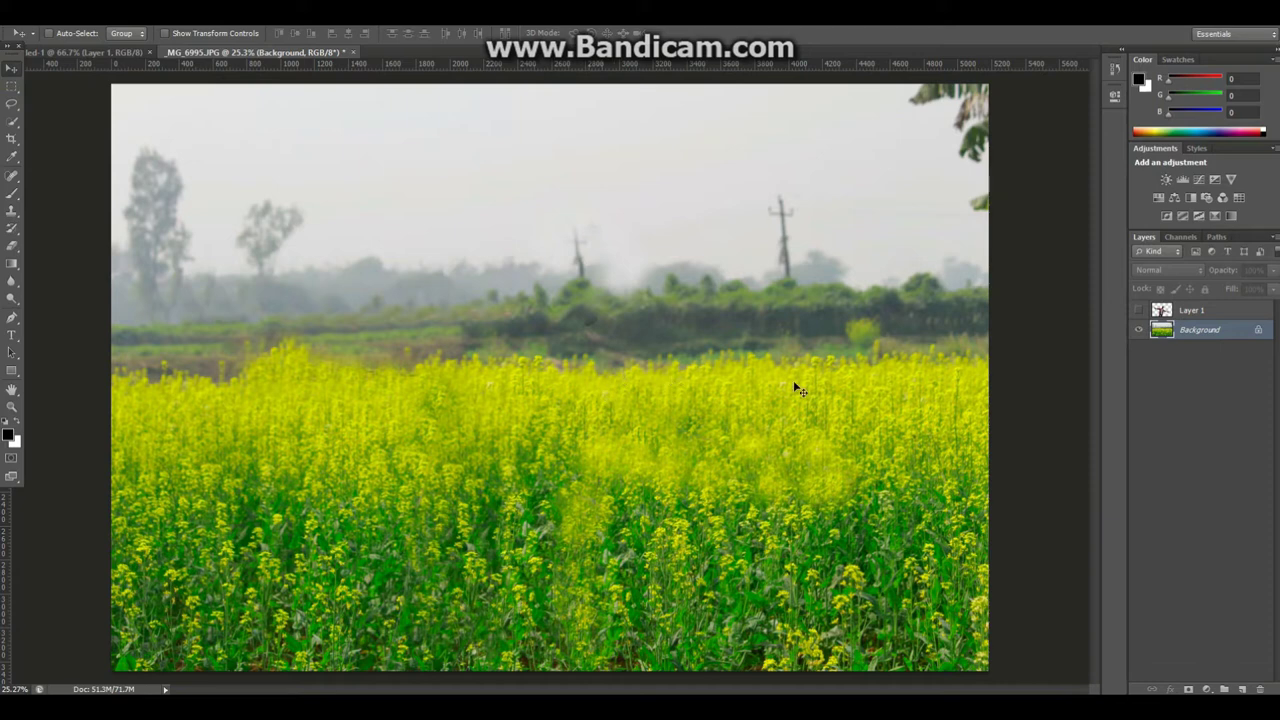
{"action": "left_click", "coordinate": [1138, 311]}
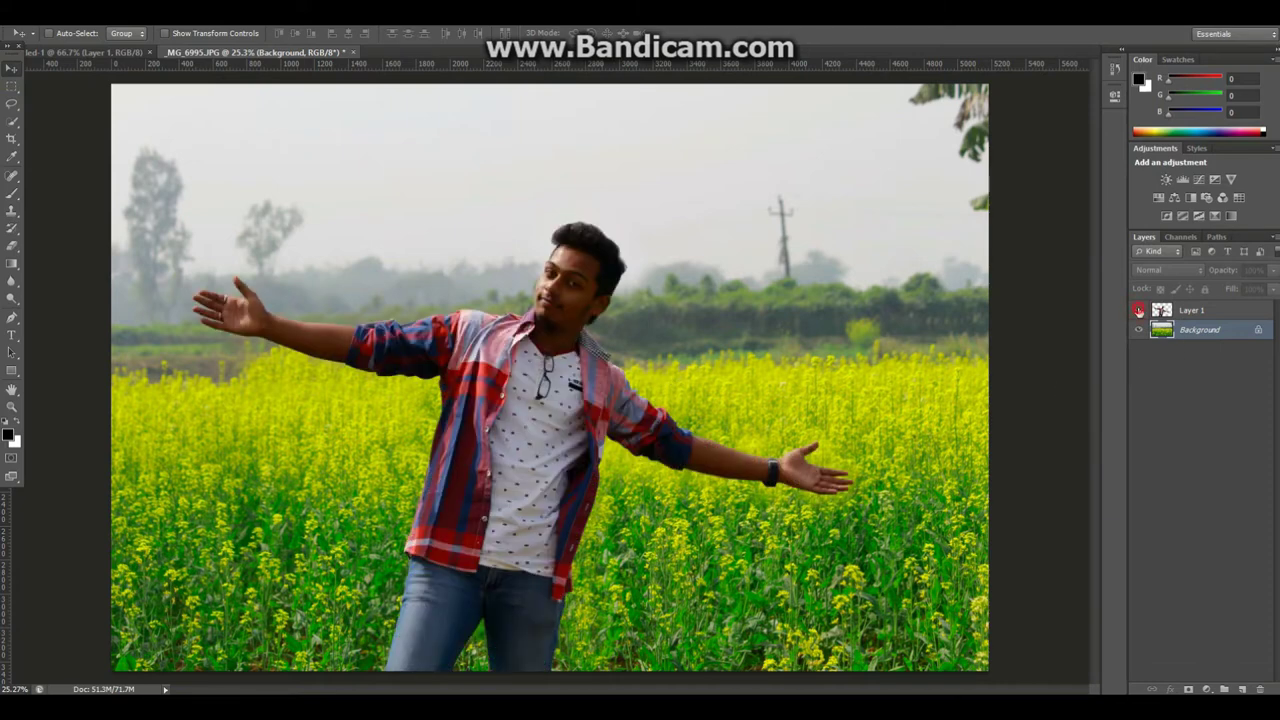
{"action": "left_click", "coordinate": [1138, 311]}
{"action": "left_click", "coordinate": [1138, 311]}
Step: Create a transparent document named 2.5 d, 1920 × 1080 pixels at 72 pixels/inch
{"action": "key", "text": "ctrl+n"}
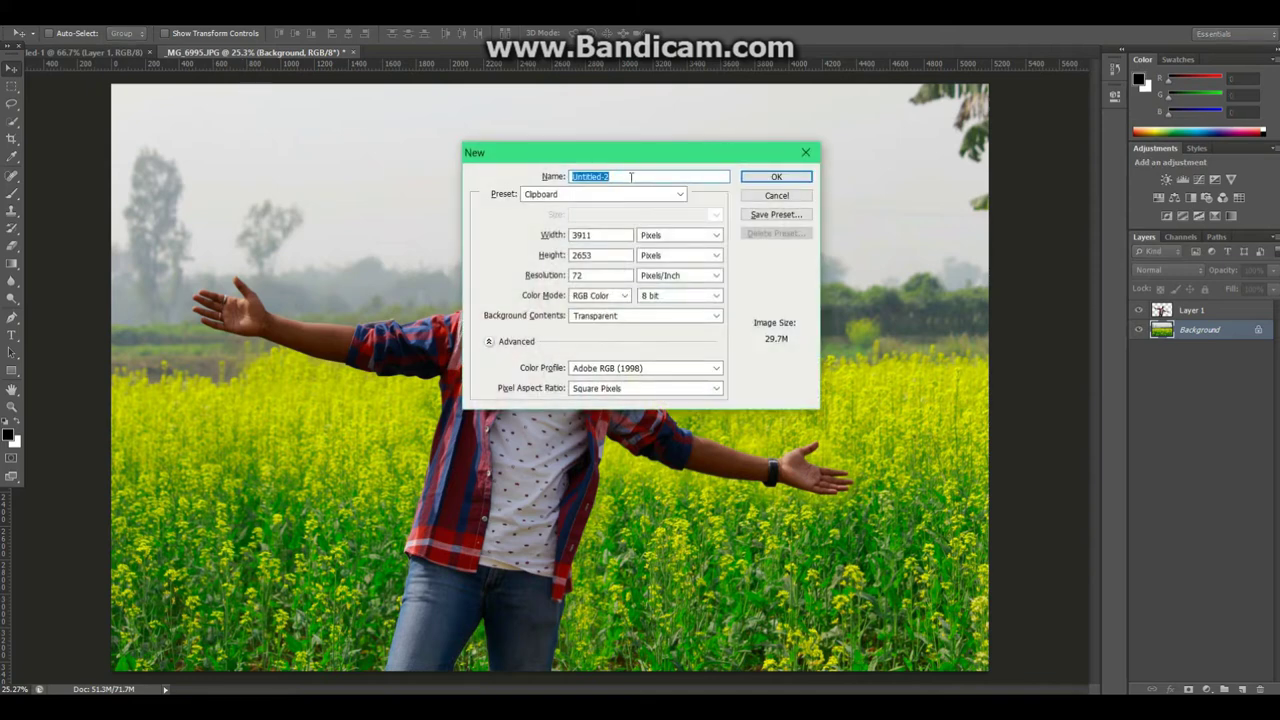
{"action": "type", "text": "2.5 d"}
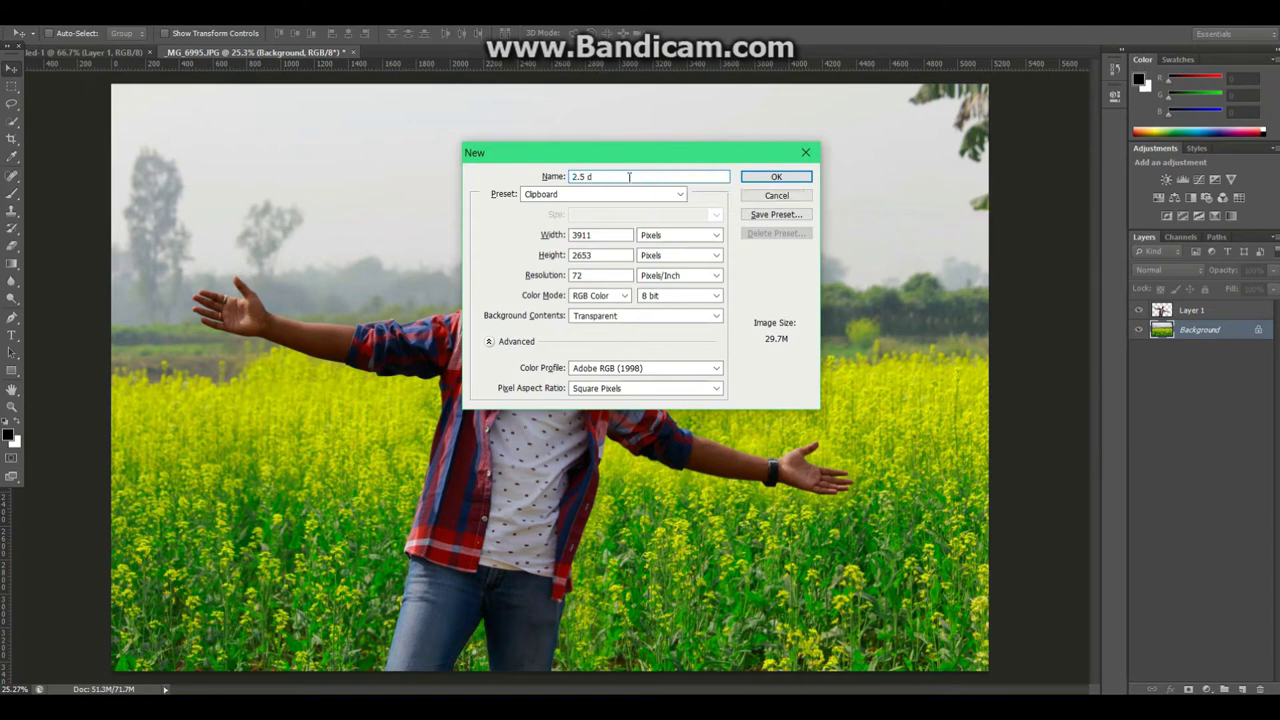
{"action": "left_click", "coordinate": [606, 234]}
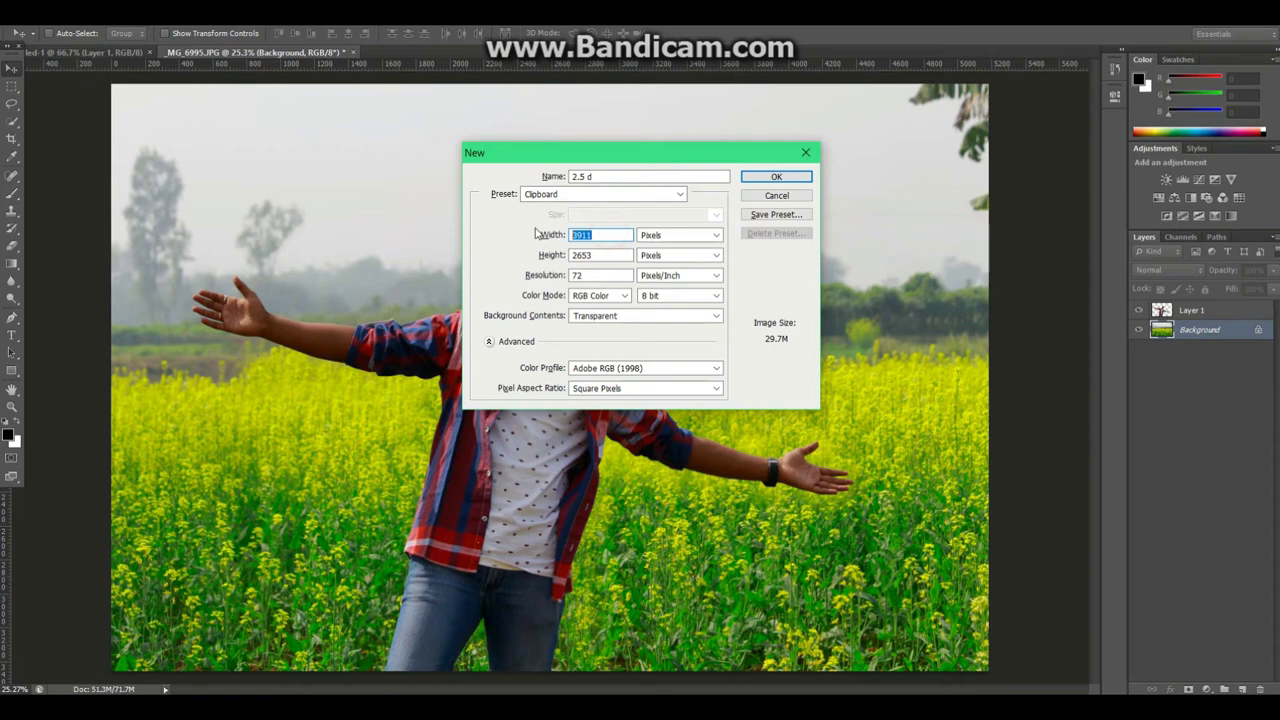
{"action": "type", "text": "1920"}
{"action": "key", "text": "Tab"}
{"action": "type", "text": "1"}
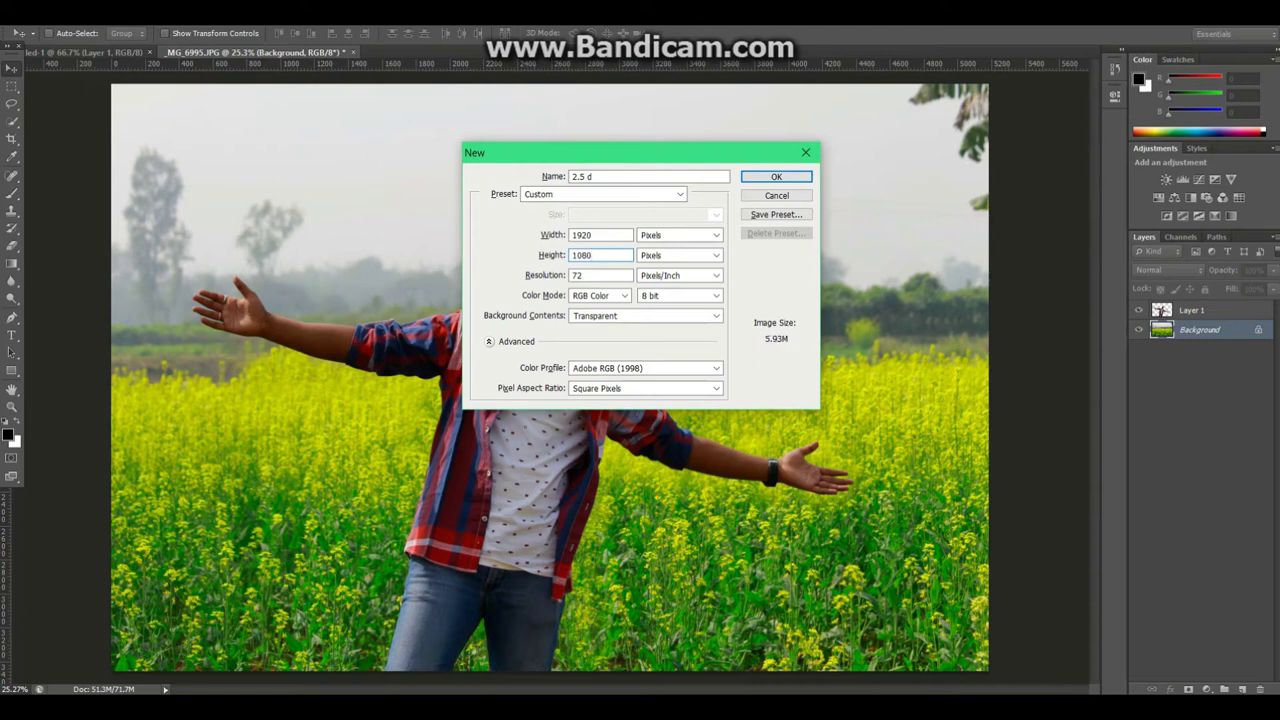
{"action": "left_click", "coordinate": [589, 281]}
{"action": "double_click", "coordinate": [583, 275]}
{"action": "double_click", "coordinate": [588, 275]}
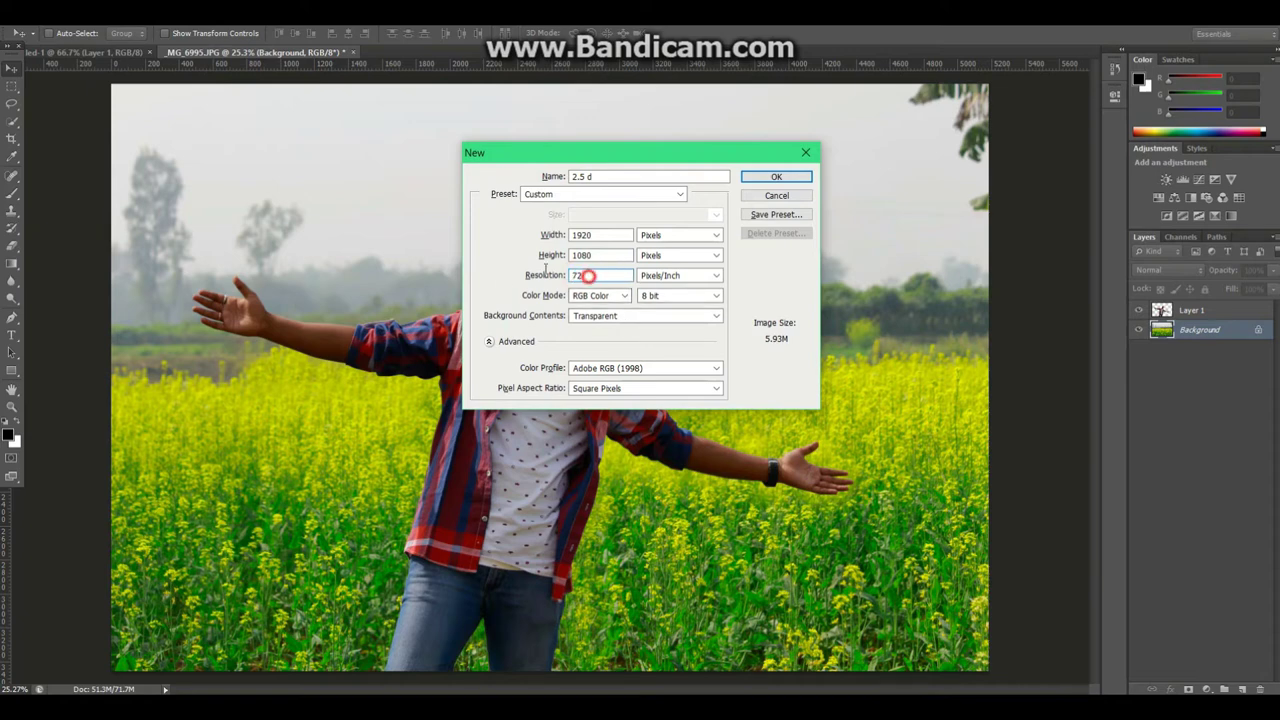
{"action": "left_click", "coordinate": [786, 180]}
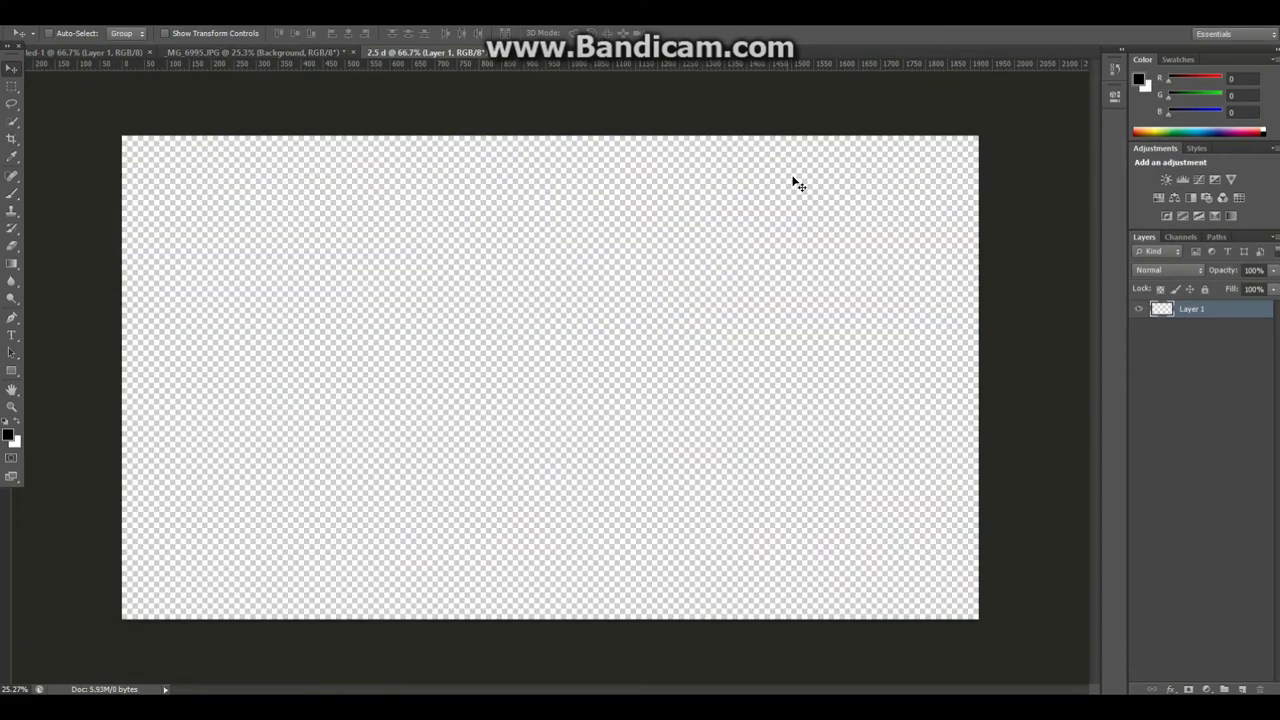
Step: Copy Layer 1 and the Background from _MG_6995.JPG into 2.5 d, dock the photo window again and return to 2.5 d
{"action": "left_click", "coordinate": [288, 53]}
{"action": "left_click_drag", "start_coordinate": [288, 53], "coordinate": [372, 123]}
{"action": "left_click_drag", "start_coordinate": [290, 116], "coordinate": [204, 107]}
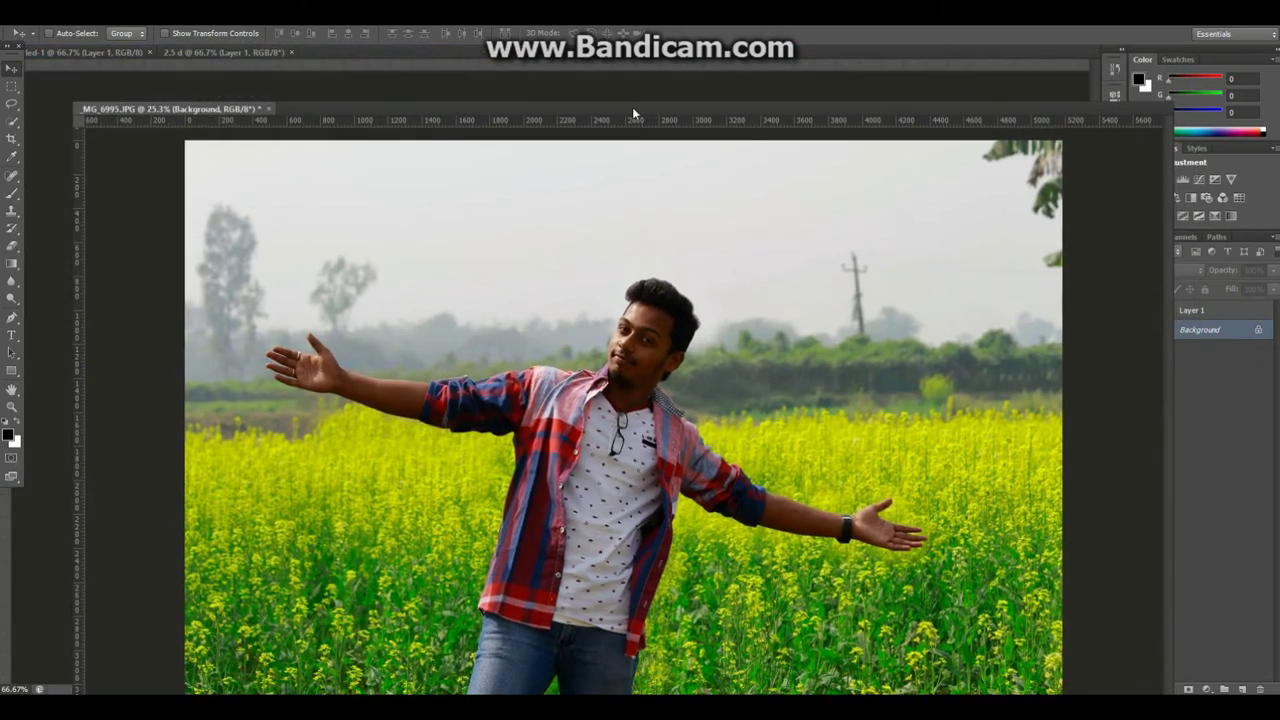
{"action": "left_click_drag", "start_coordinate": [632, 107], "coordinate": [628, 226]}
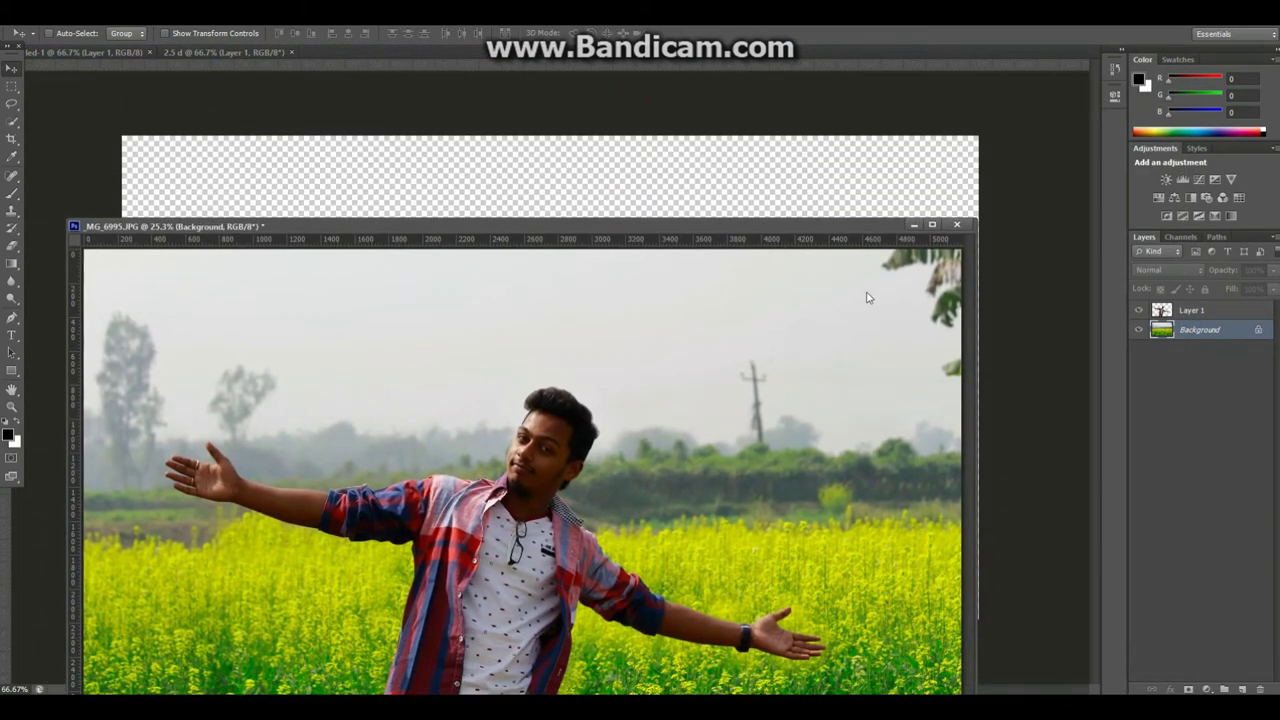
{"action": "left_click", "coordinate": [1198, 311], "text": "shift"}
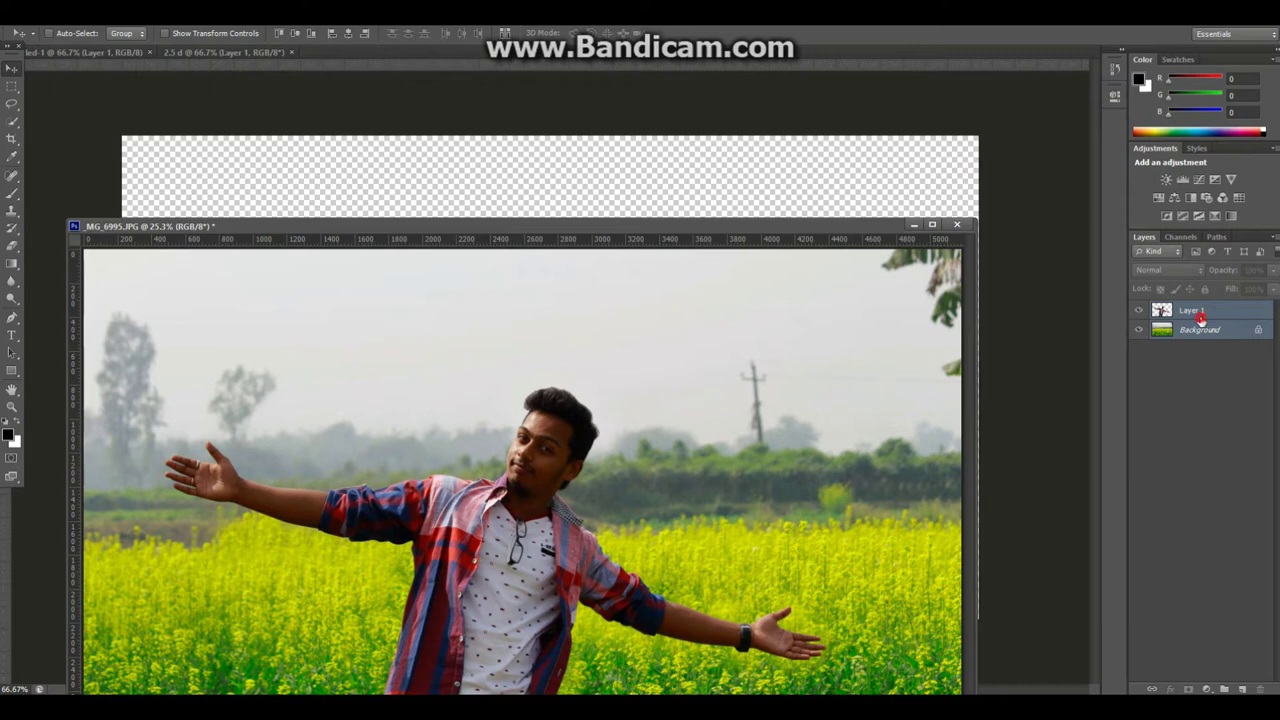
{"action": "left_click_drag", "start_coordinate": [1200, 316], "coordinate": [700, 183]}
{"action": "left_click_drag", "start_coordinate": [696, 232], "coordinate": [752, 61]}
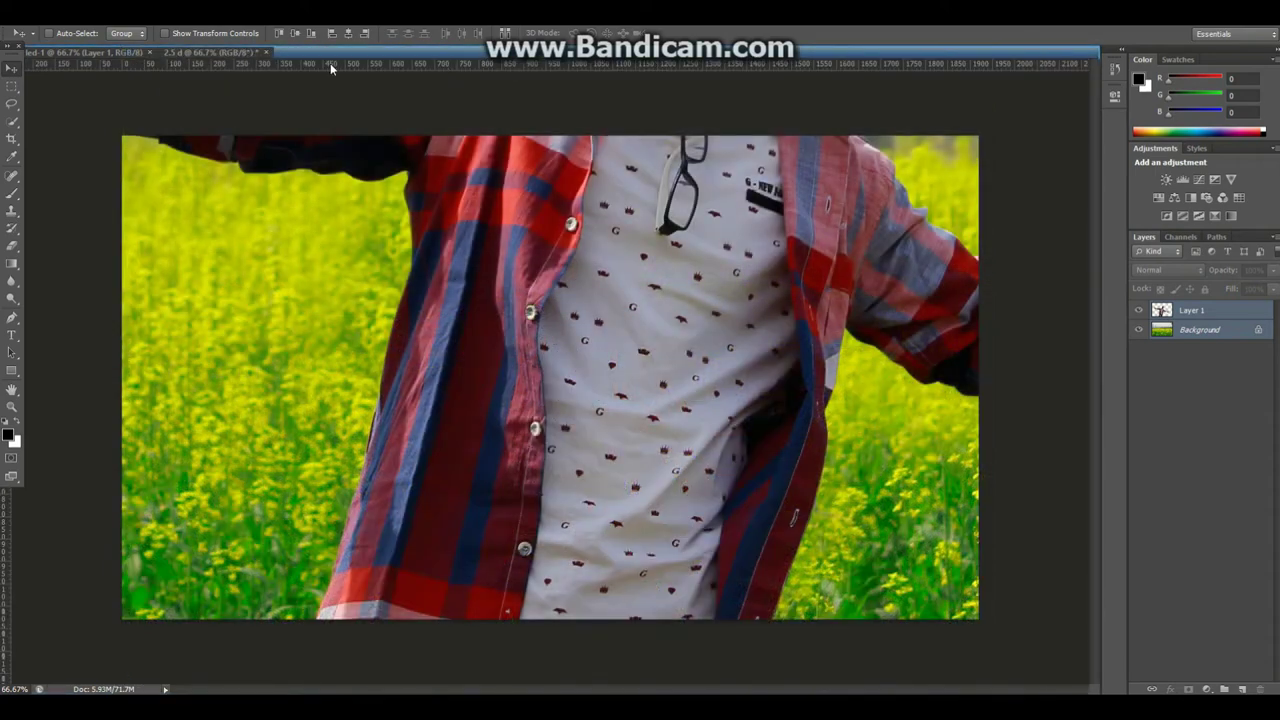
{"action": "left_click", "coordinate": [206, 57]}
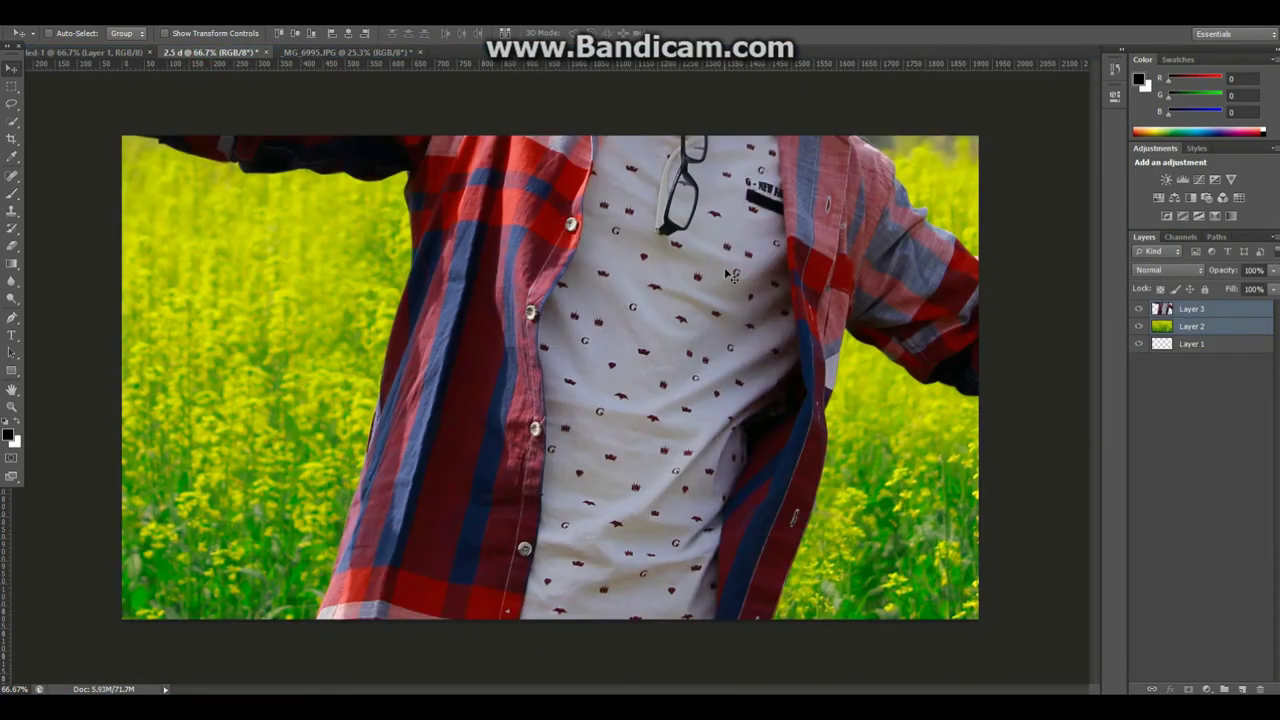
Step: Scale the two copied layers down together to about 39% of their size with Free Transform
{"action": "key", "text": "ctrl+t"}
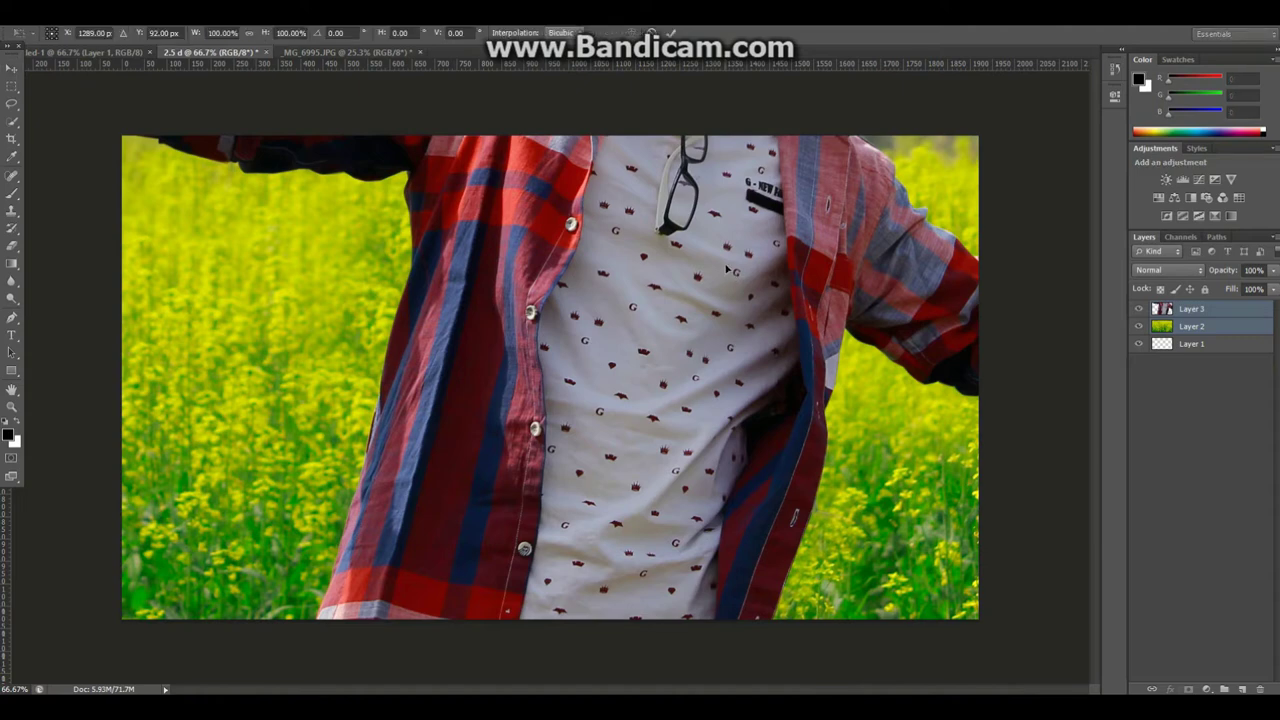
{"action": "key", "text": "ctrl+minus"}
{"action": "key", "text": "ctrl+minus"}
{"action": "key", "text": "ctrl+minus"}
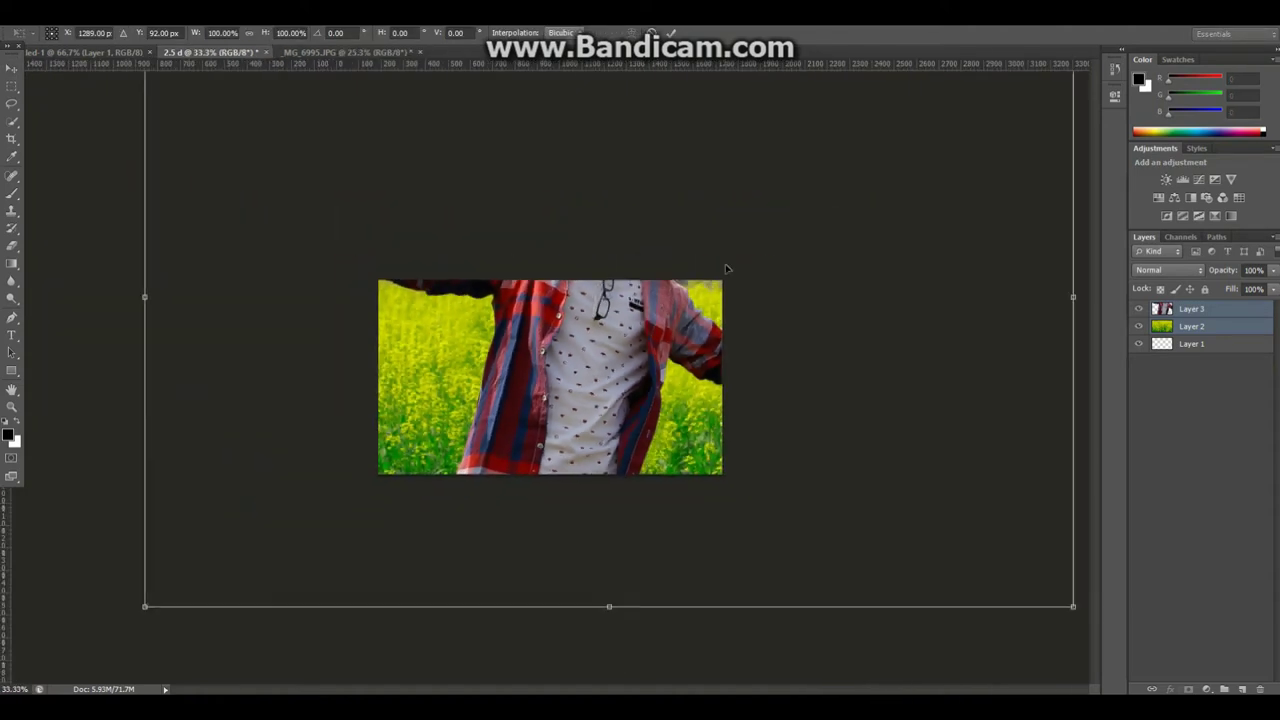
{"action": "key", "text": "ctrl+minus"}
{"action": "left_click_drag", "start_coordinate": [794, 191], "coordinate": [672, 299]}
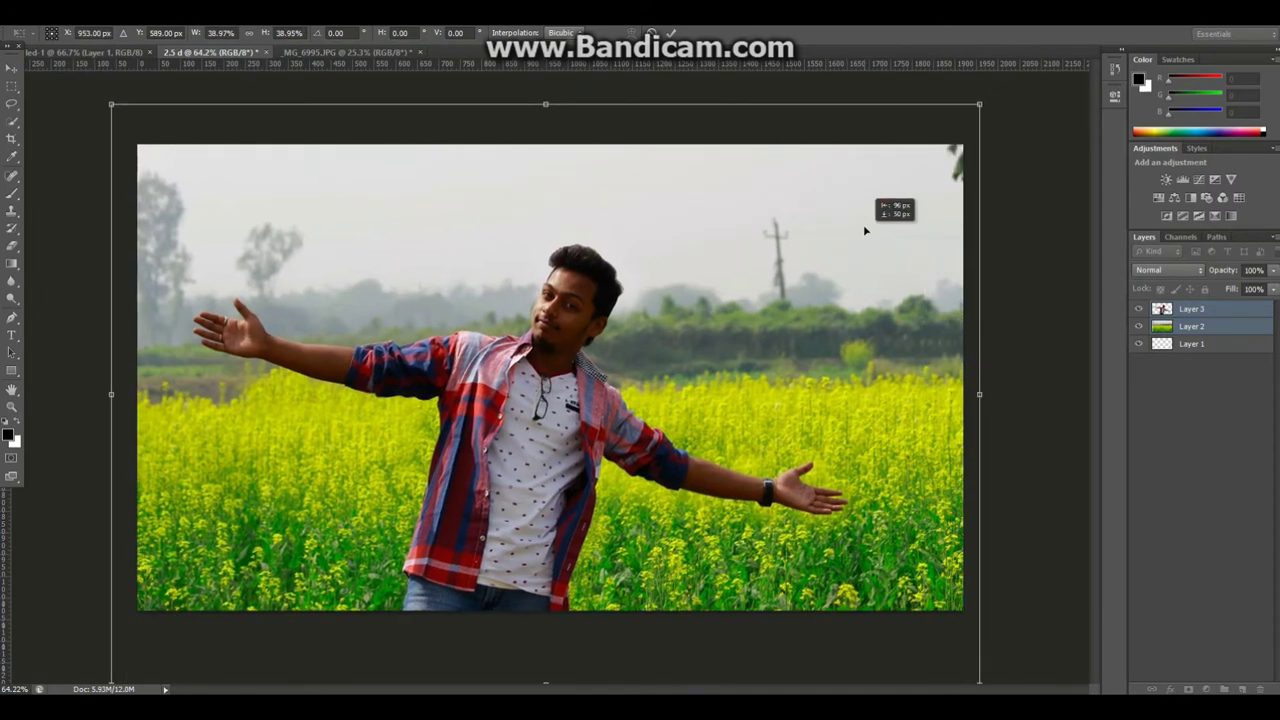
Step: Refine the scale of both layers to about 37.2% wide and 36.4% high and position them to fill the canvas
{"action": "left_click_drag", "start_coordinate": [863, 224], "coordinate": [906, 214]}
{"action": "left_click_drag", "start_coordinate": [963, 97], "coordinate": [929, 120]}
{"action": "left_click_drag", "start_coordinate": [831, 281], "coordinate": [782, 287]}
{"action": "left_click_drag", "start_coordinate": [882, 616], "coordinate": [926, 646]}
{"action": "left_click_drag", "start_coordinate": [870, 450], "coordinate": [870, 424]}
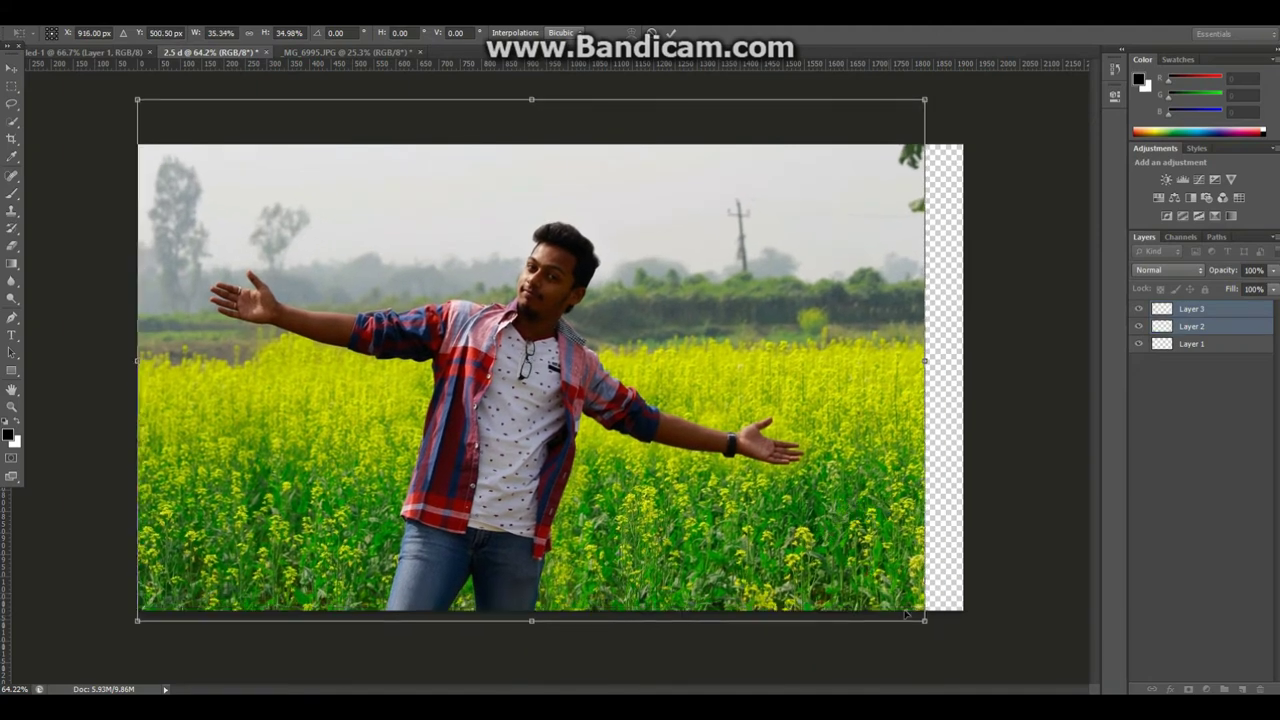
{"action": "mouse_move", "coordinate": [926, 362]}
{"action": "left_mouse_down"}
{"action": "mouse_move", "coordinate": [943, 363]}
{"action": "mouse_move", "coordinate": [937, 373]}
{"action": "left_mouse_up"}
{"action": "mouse_move", "coordinate": [868, 529]}
{"action": "left_mouse_down"}
{"action": "mouse_move", "coordinate": [897, 480]}
{"action": "mouse_move", "coordinate": [882, 516]}
{"action": "left_mouse_up"}
{"action": "left_click_drag", "start_coordinate": [975, 604], "coordinate": [979, 628]}
{"action": "mouse_move", "coordinate": [911, 534]}
{"action": "left_mouse_down"}
{"action": "mouse_move", "coordinate": [897, 528]}
{"action": "mouse_move", "coordinate": [897, 541]}
{"action": "left_mouse_up"}
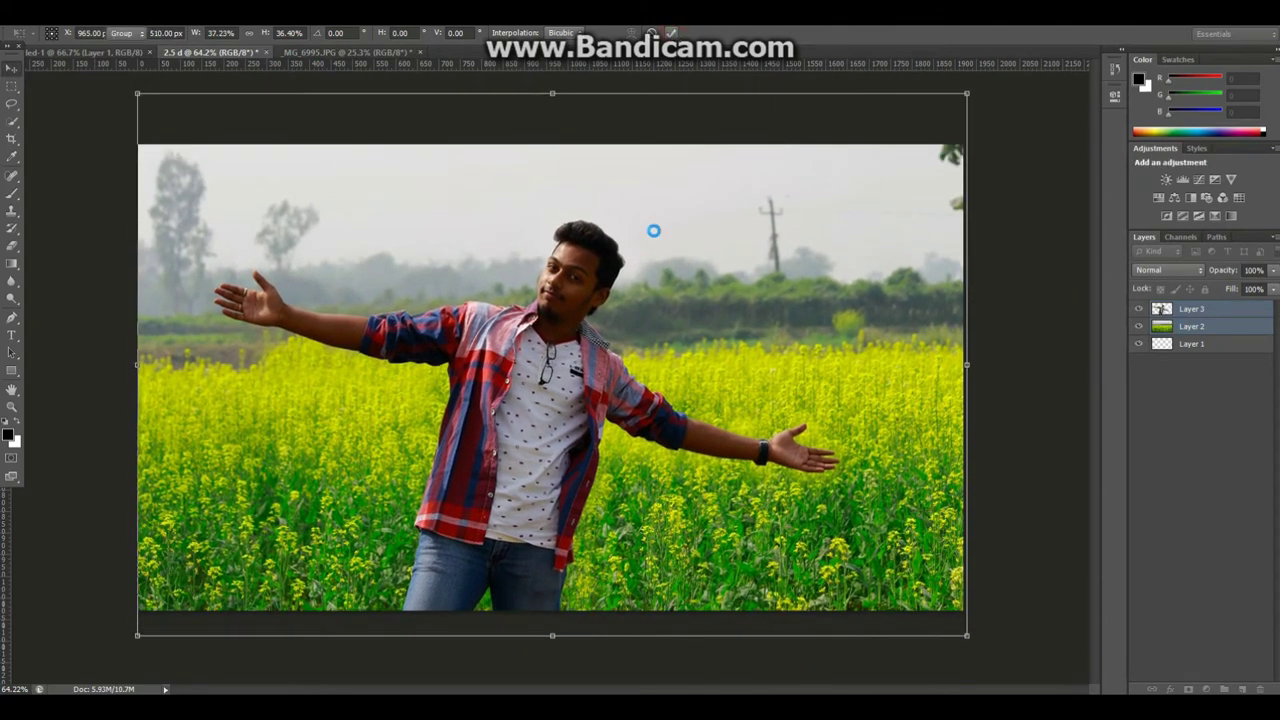
{"action": "key", "text": "Return"}
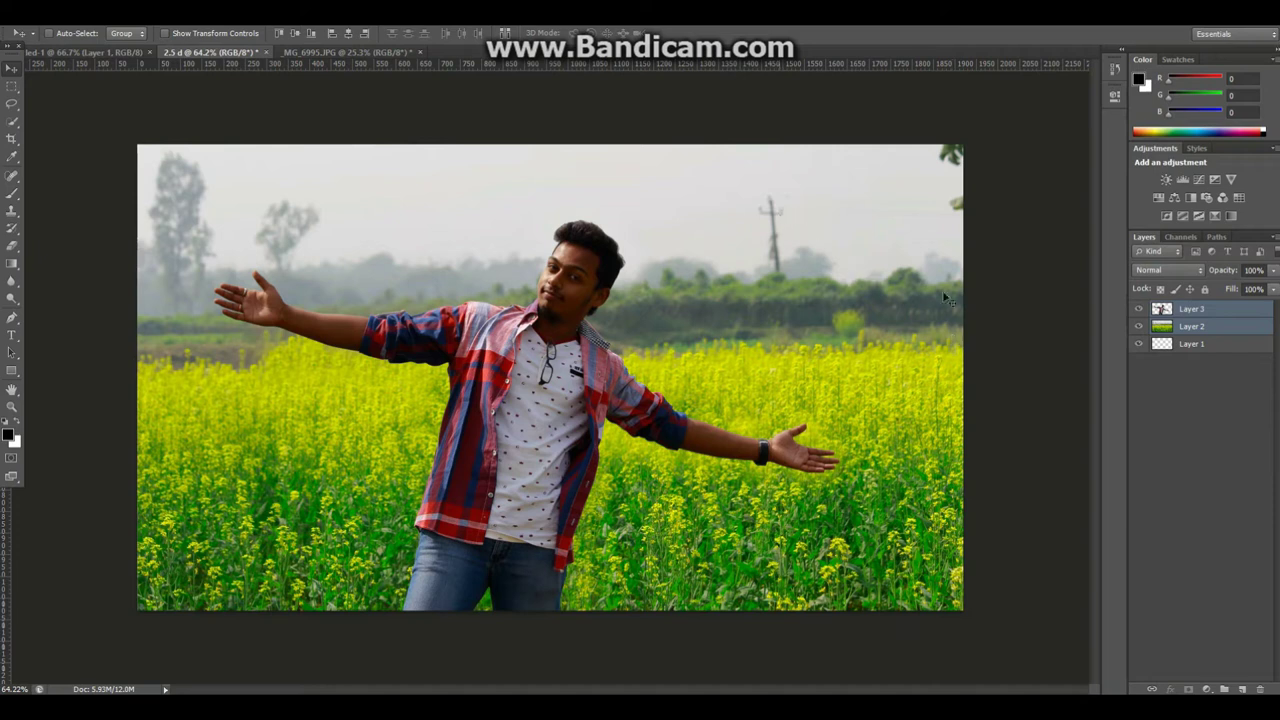
Step: Convert Layer 3 and Layer 2 each into a smart object
{"action": "left_click", "coordinate": [1009, 351]}
{"action": "left_click", "coordinate": [1188, 328]}
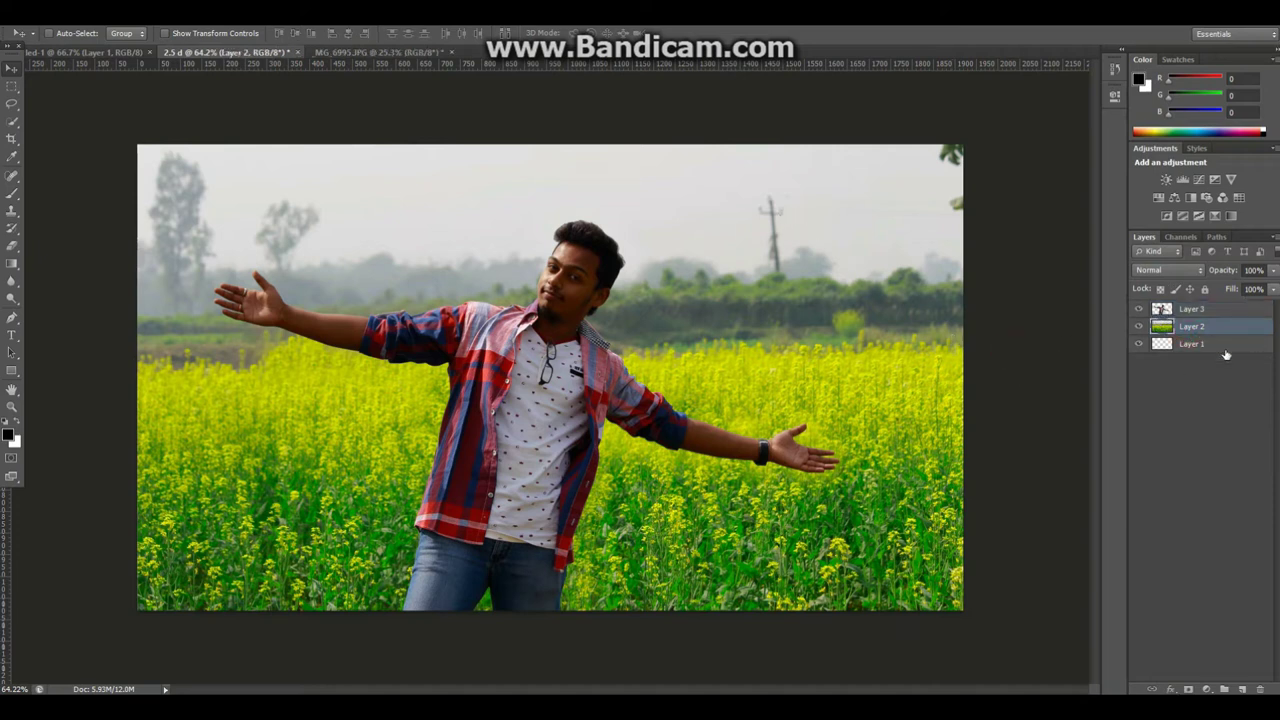
{"action": "left_click", "coordinate": [1192, 308]}
{"action": "right_click", "coordinate": [1189, 309]}
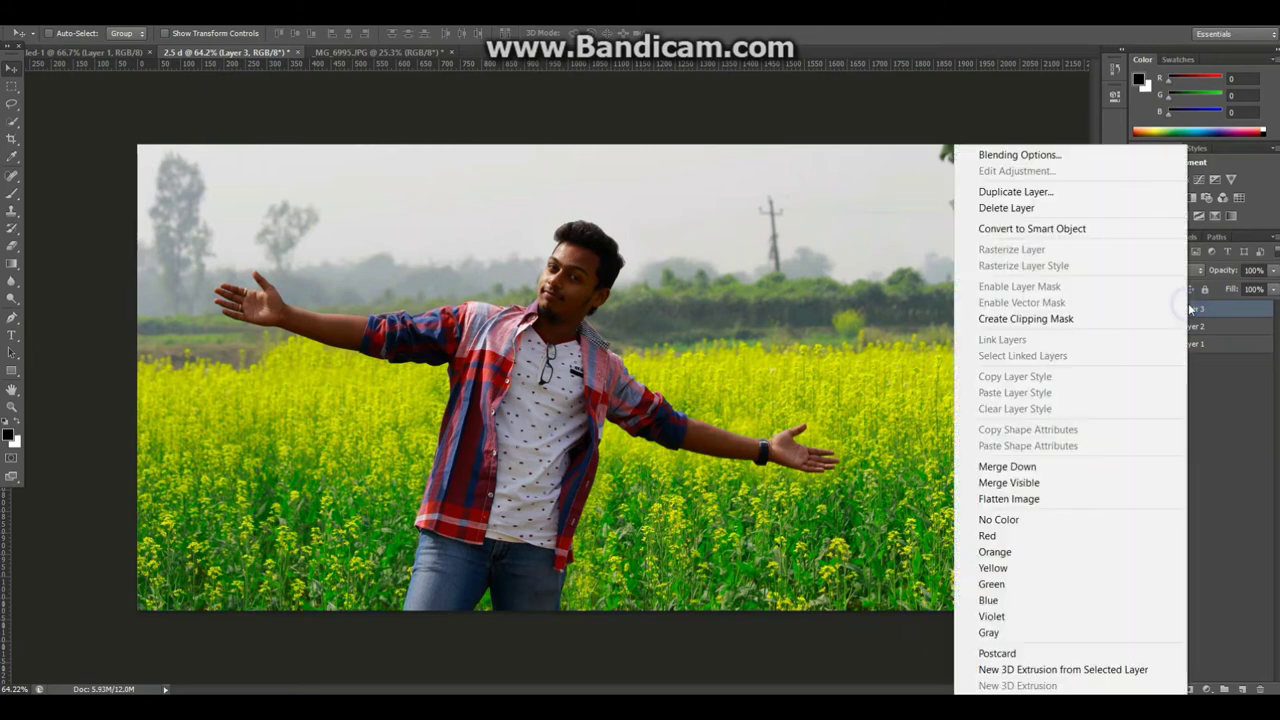
{"action": "left_click", "coordinate": [1015, 229]}
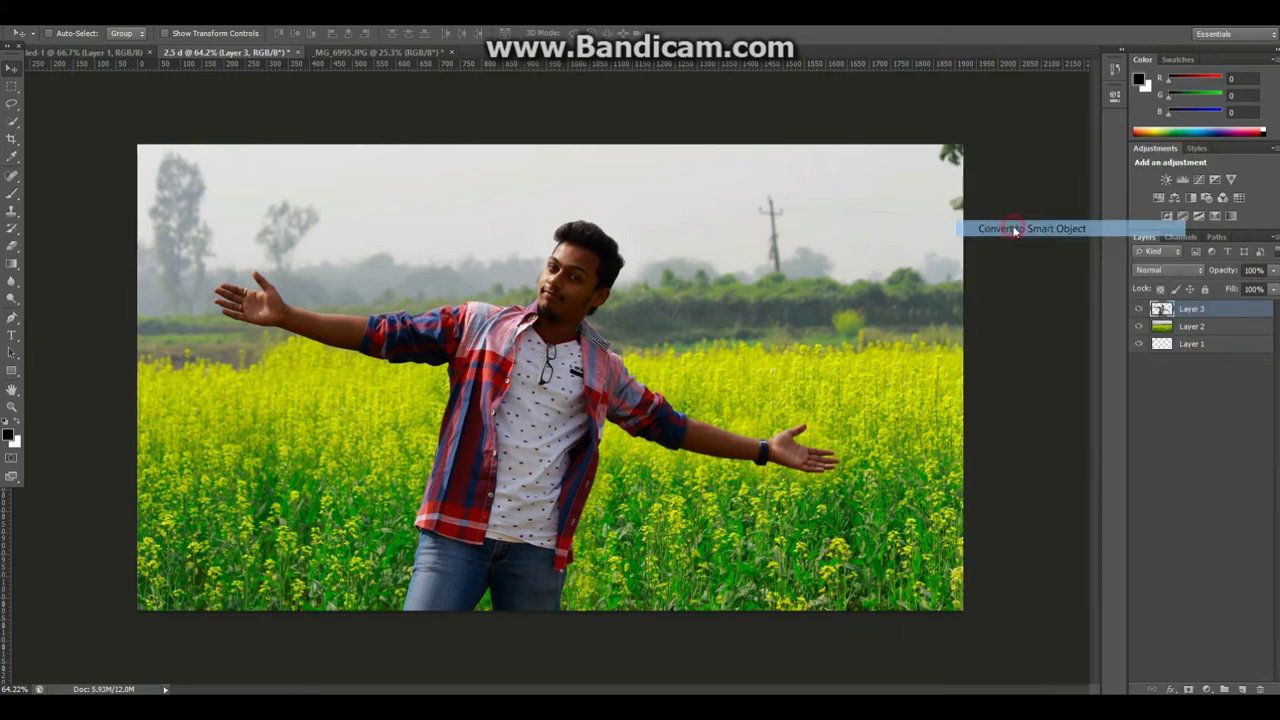
{"action": "left_click", "coordinate": [1187, 327]}
{"action": "right_click", "coordinate": [1187, 327]}
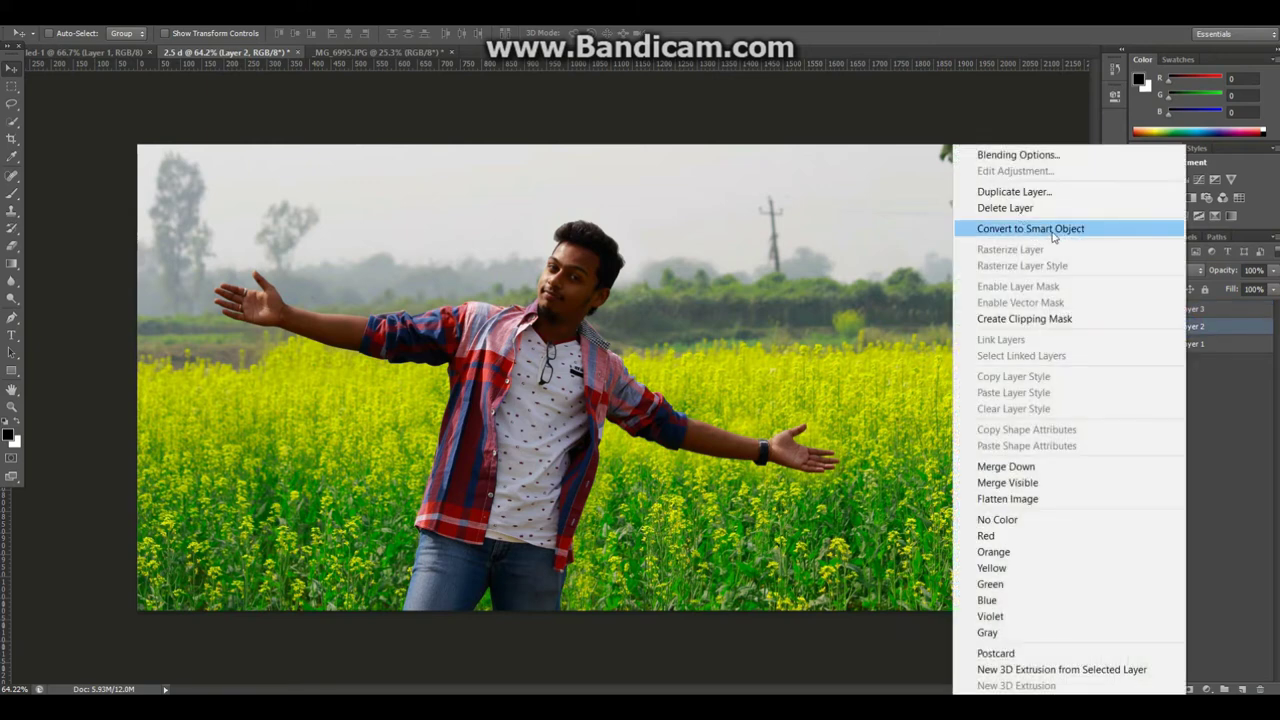
{"action": "left_click", "coordinate": [1057, 229]}
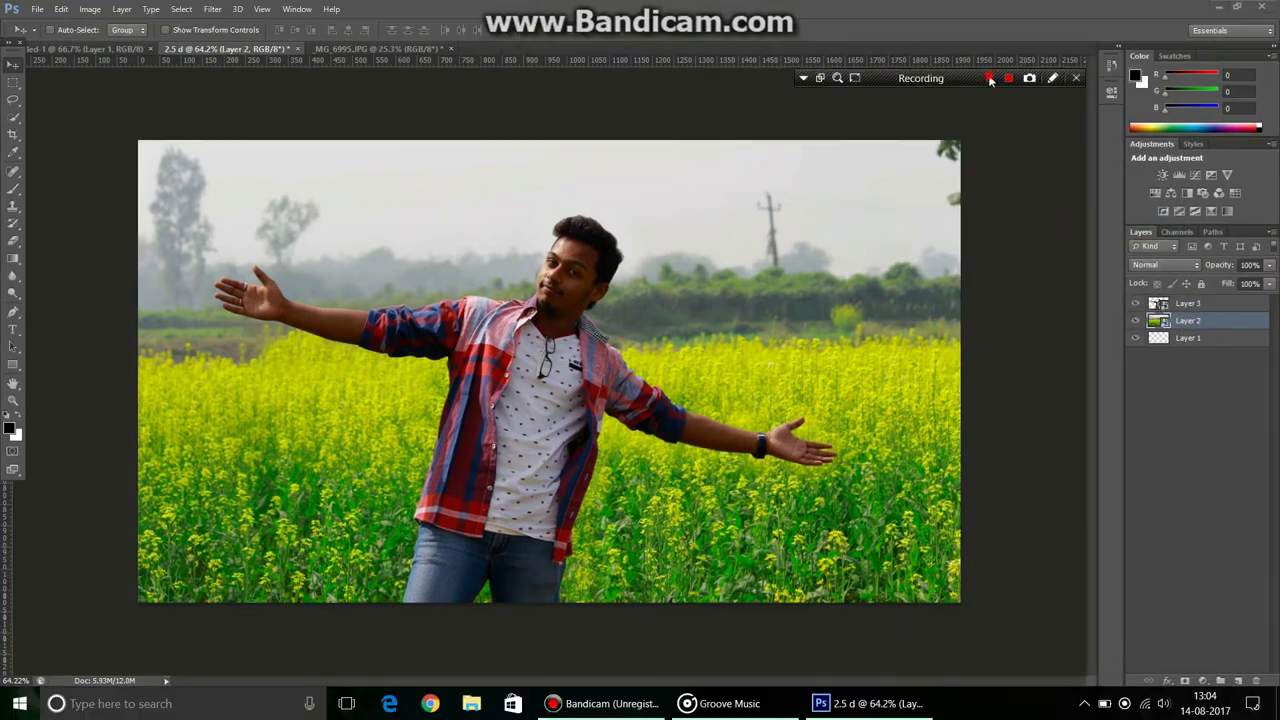
Step: Show the timeline, create a video timeline for the document and enlarge it to fit all three layer tracks
{"action": "left_click", "coordinate": [297, 10]}
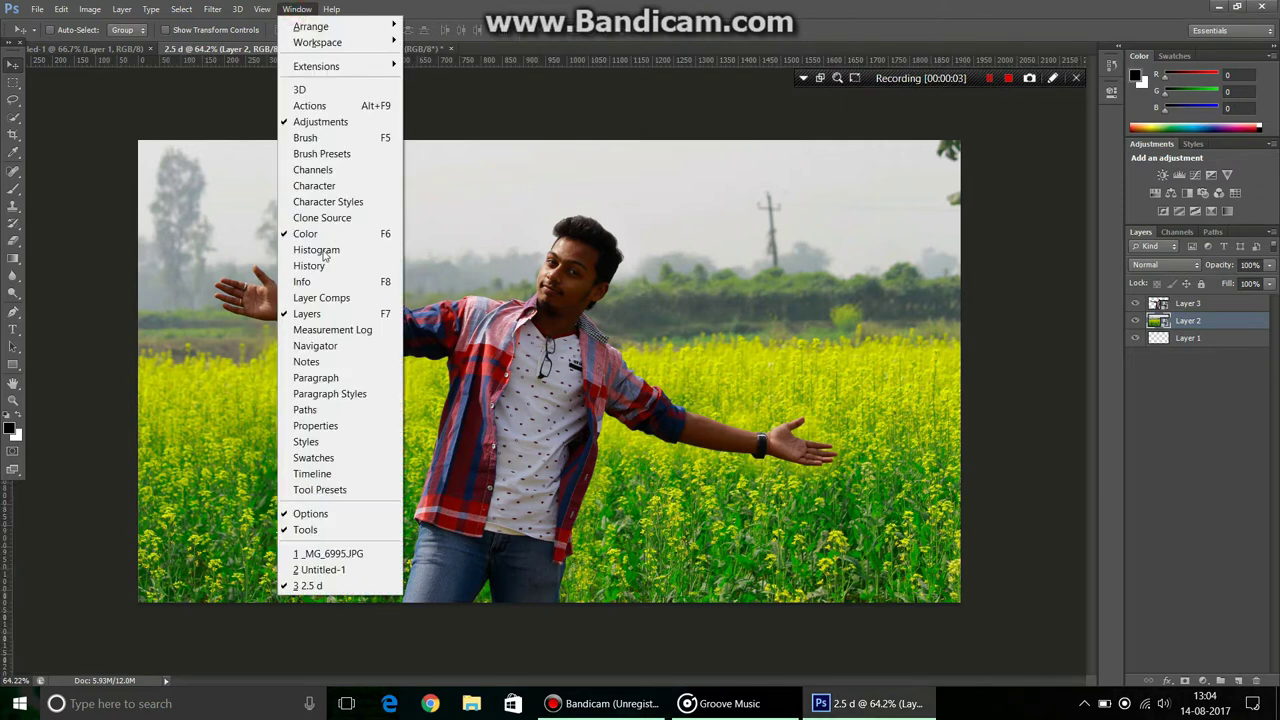
{"action": "left_click", "coordinate": [319, 476]}
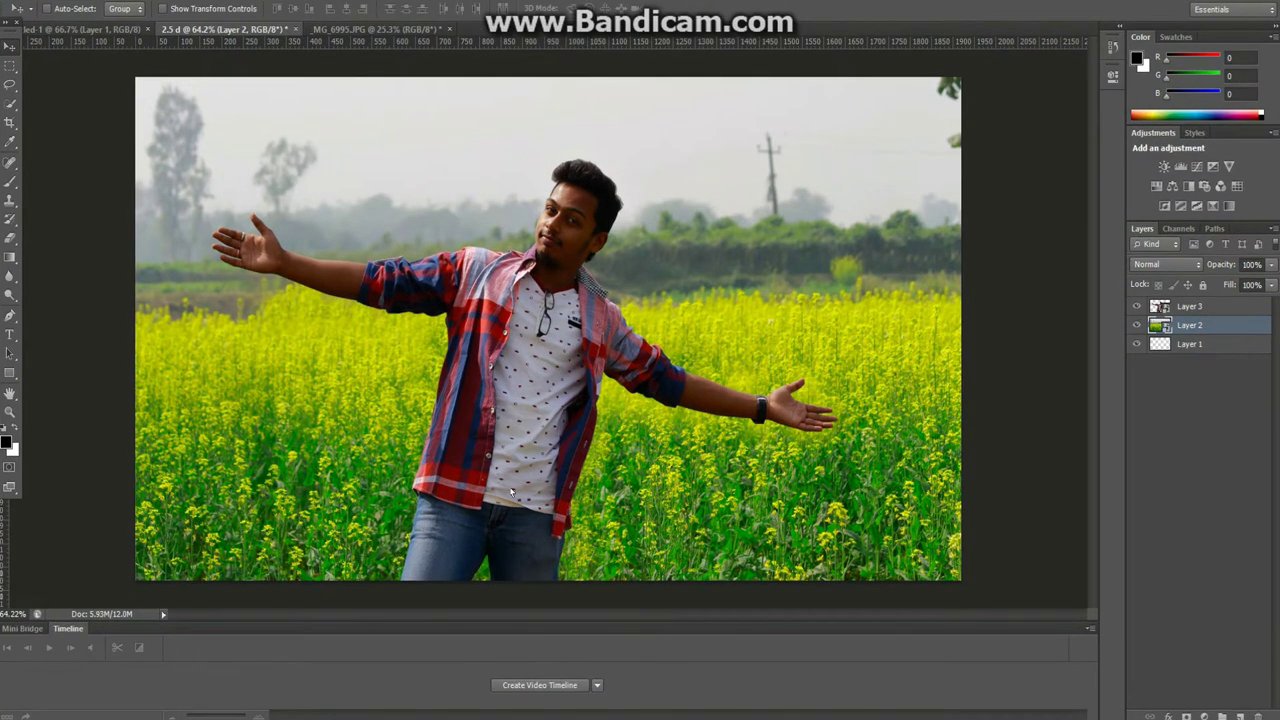
{"action": "left_click", "coordinate": [545, 687]}
{"action": "left_click", "coordinate": [566, 687]}
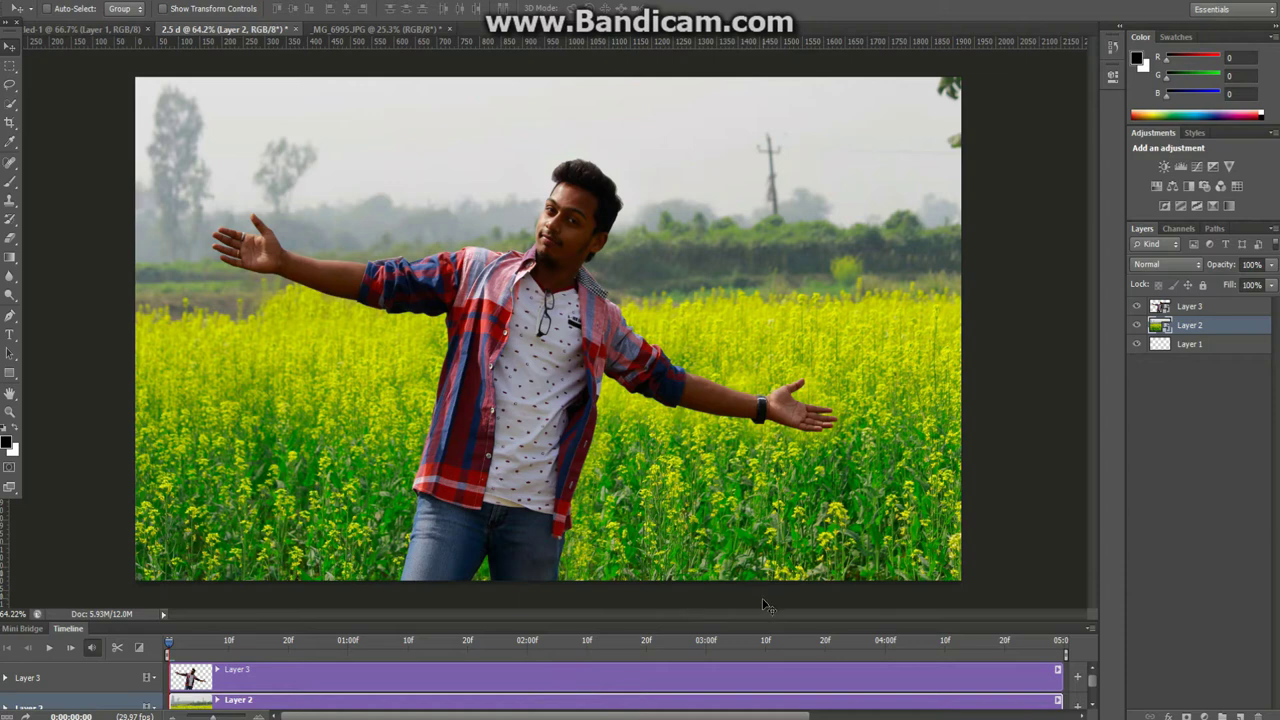
{"action": "left_click_drag", "start_coordinate": [757, 620], "coordinate": [757, 560]}
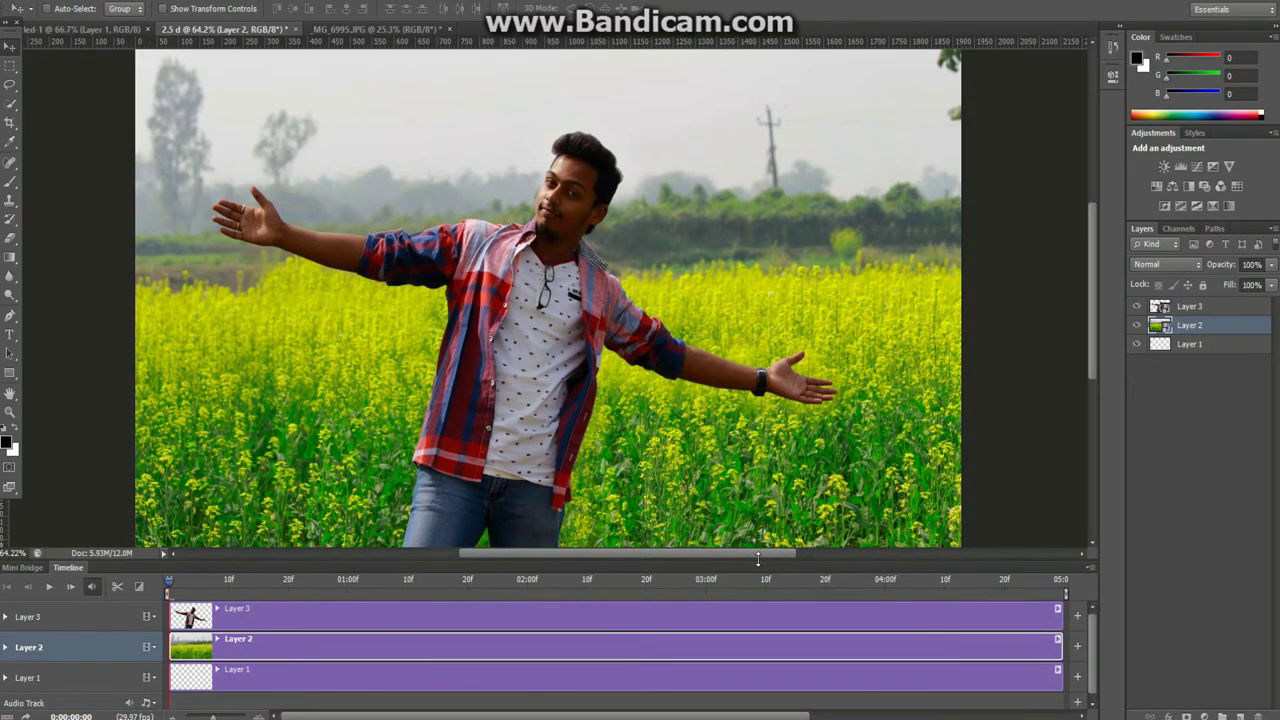
Step: Enable Transform keyframing for Layer 3 with a first keyframe at the start of the timeline
{"action": "left_click", "coordinate": [1187, 307]}
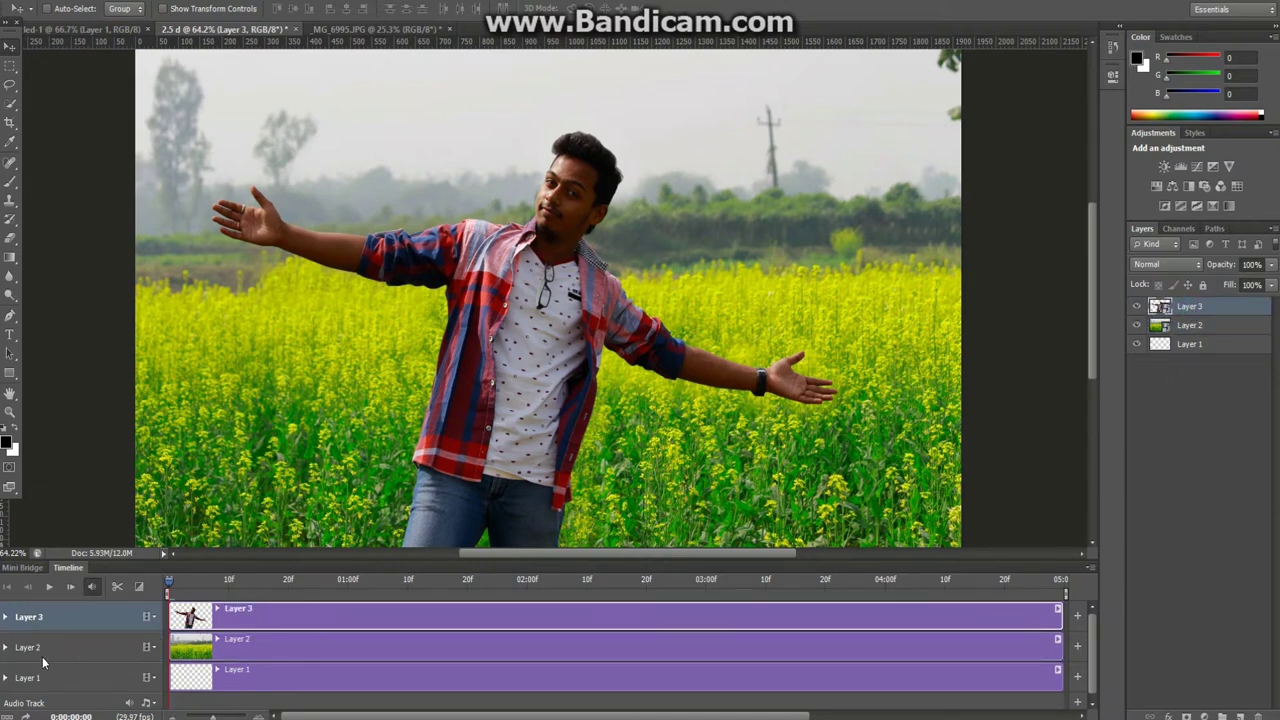
{"action": "left_click", "coordinate": [6, 618]}
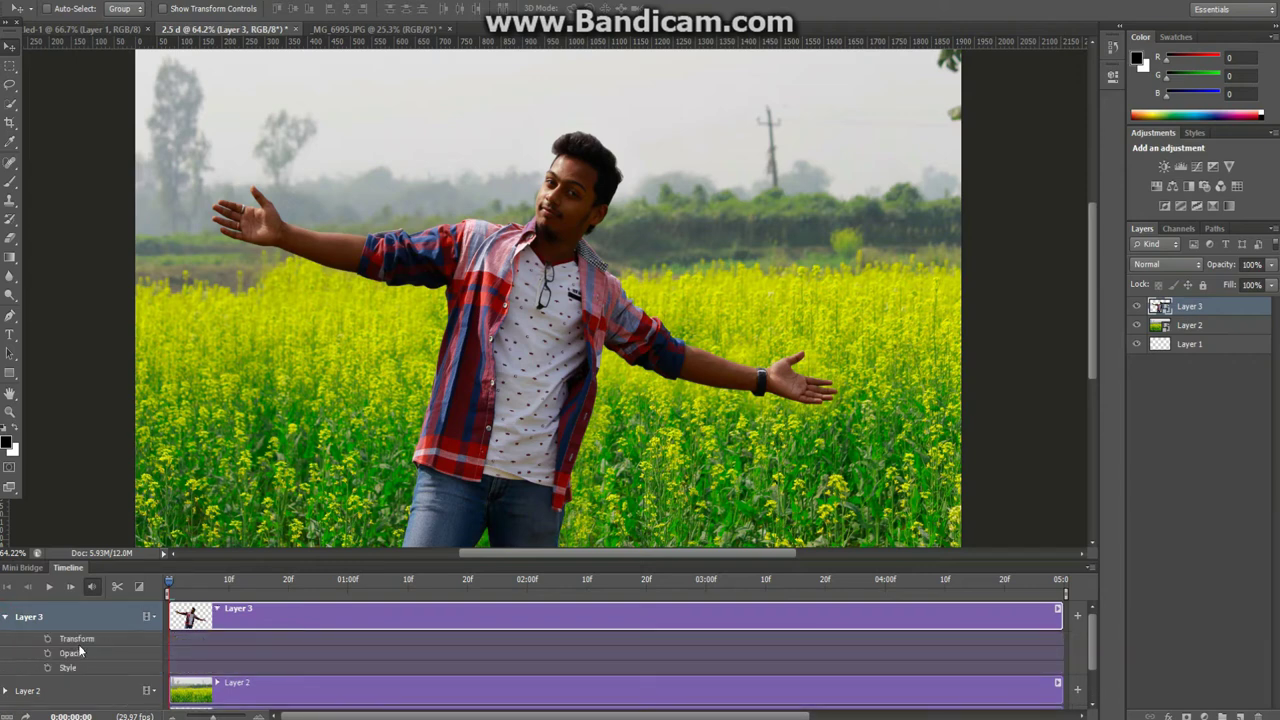
{"action": "left_click", "coordinate": [47, 639]}
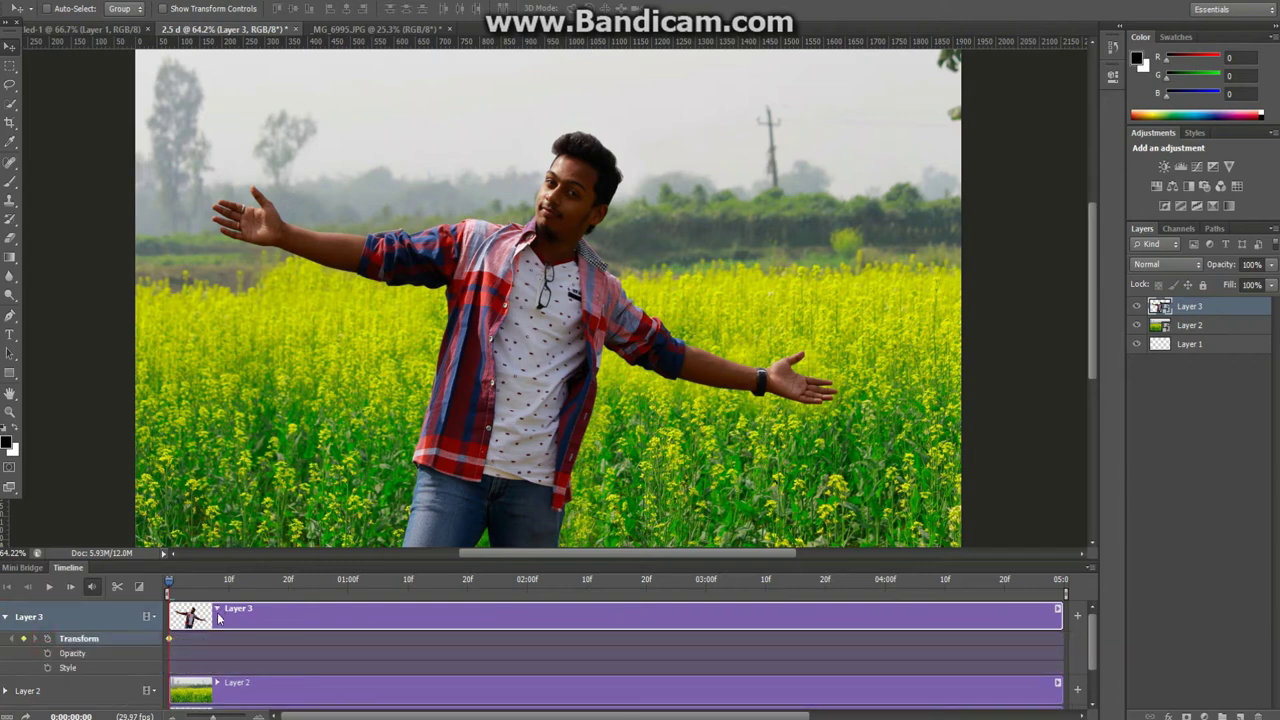
Step: At 0:00:04:29, scale Layer 3 to 88.80% and shift the man slightly right as an end keyframe, and play the animation
{"action": "left_click_drag", "start_coordinate": [172, 583], "coordinate": [872, 577]}
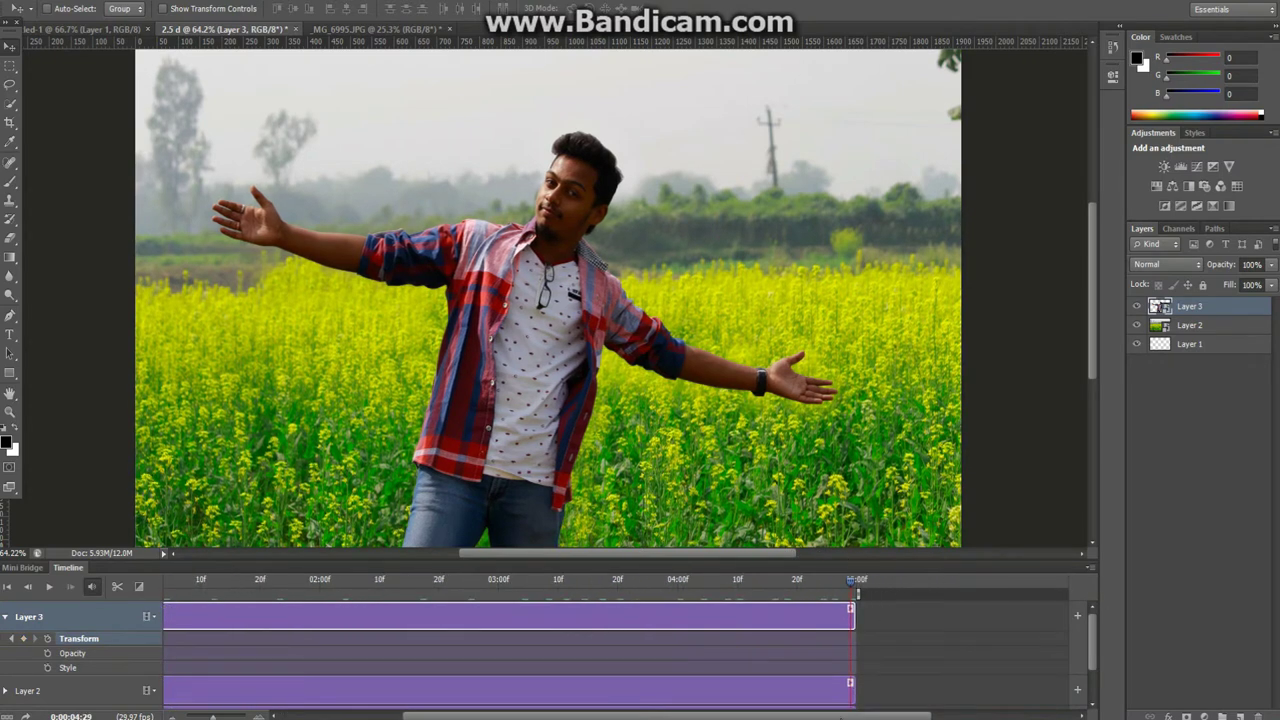
{"action": "left_click_drag", "start_coordinate": [840, 718], "coordinate": [718, 718]}
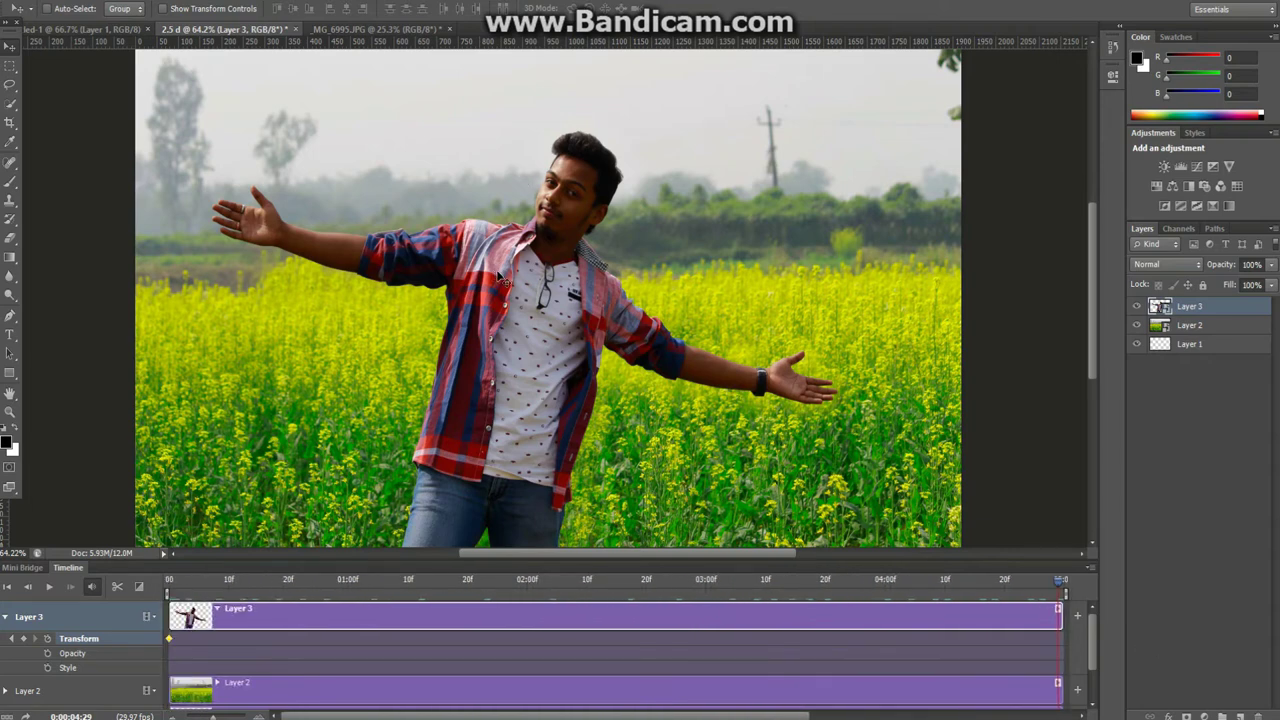
{"action": "key", "text": "ctrl+t"}
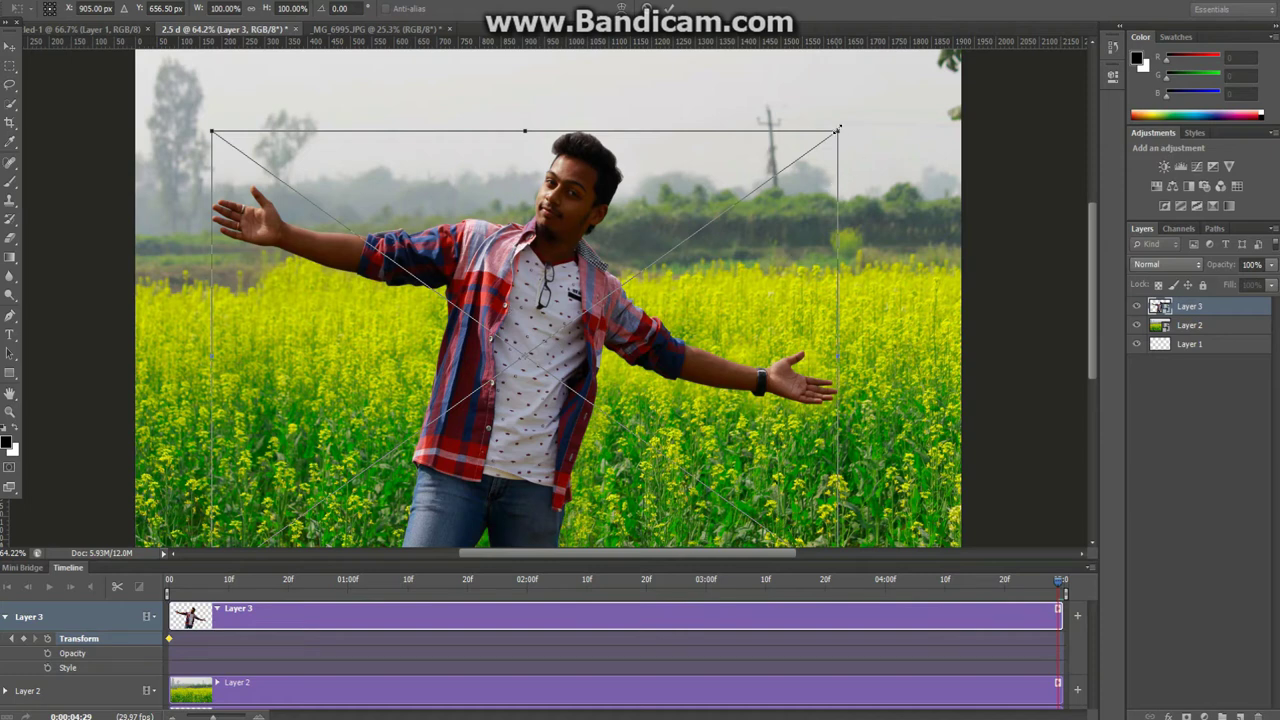
{"action": "left_click_drag", "start_coordinate": [838, 130], "coordinate": [830, 133]}
{"action": "left_click_drag", "start_coordinate": [563, 310], "coordinate": [632, 287]}
{"action": "left_click_drag", "start_coordinate": [878, 122], "coordinate": [841, 150]}
{"action": "left_click_drag", "start_coordinate": [668, 270], "coordinate": [681, 270]}
{"action": "left_click_drag", "start_coordinate": [848, 151], "coordinate": [826, 168]}
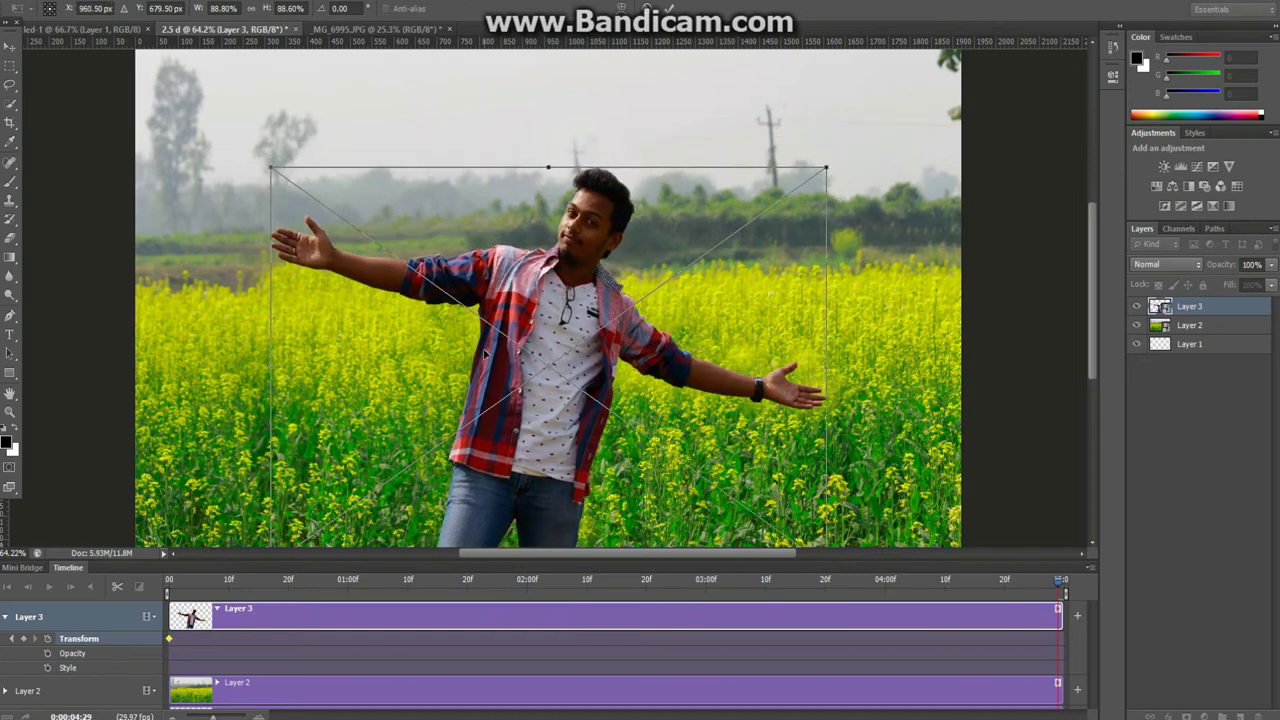
{"action": "left_click", "coordinate": [669, 9]}
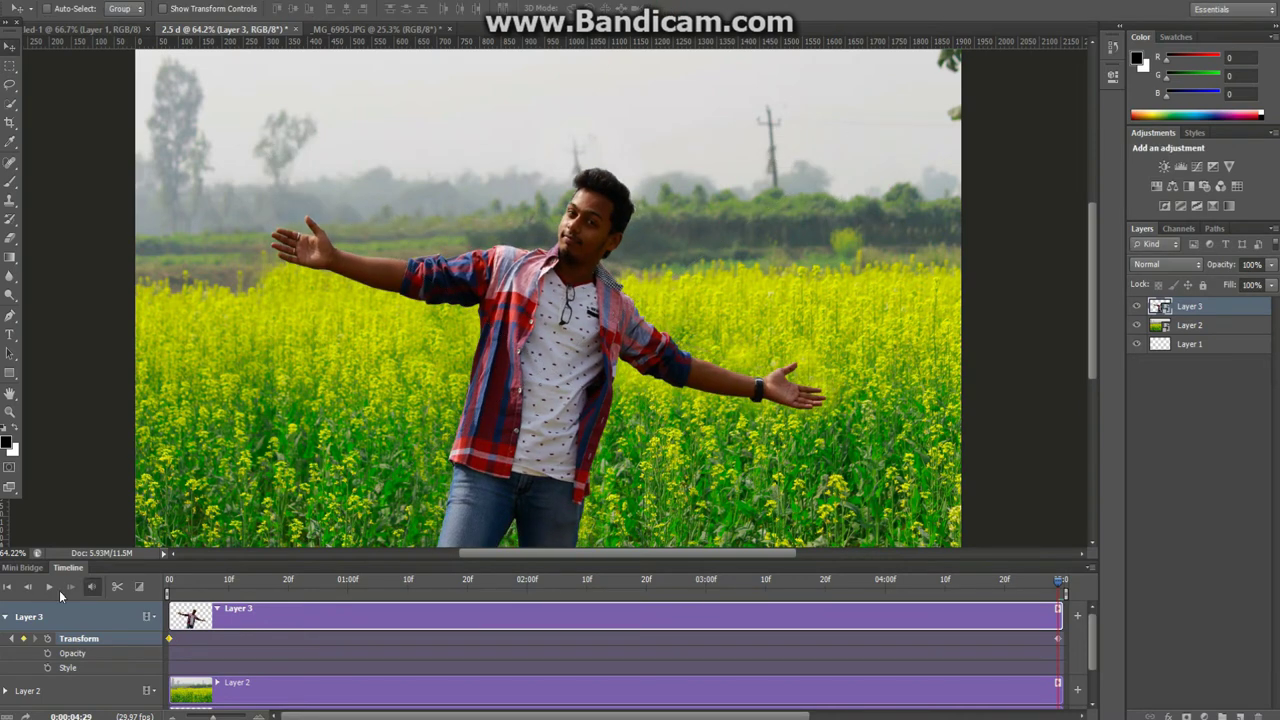
{"action": "left_click", "coordinate": [48, 589]}
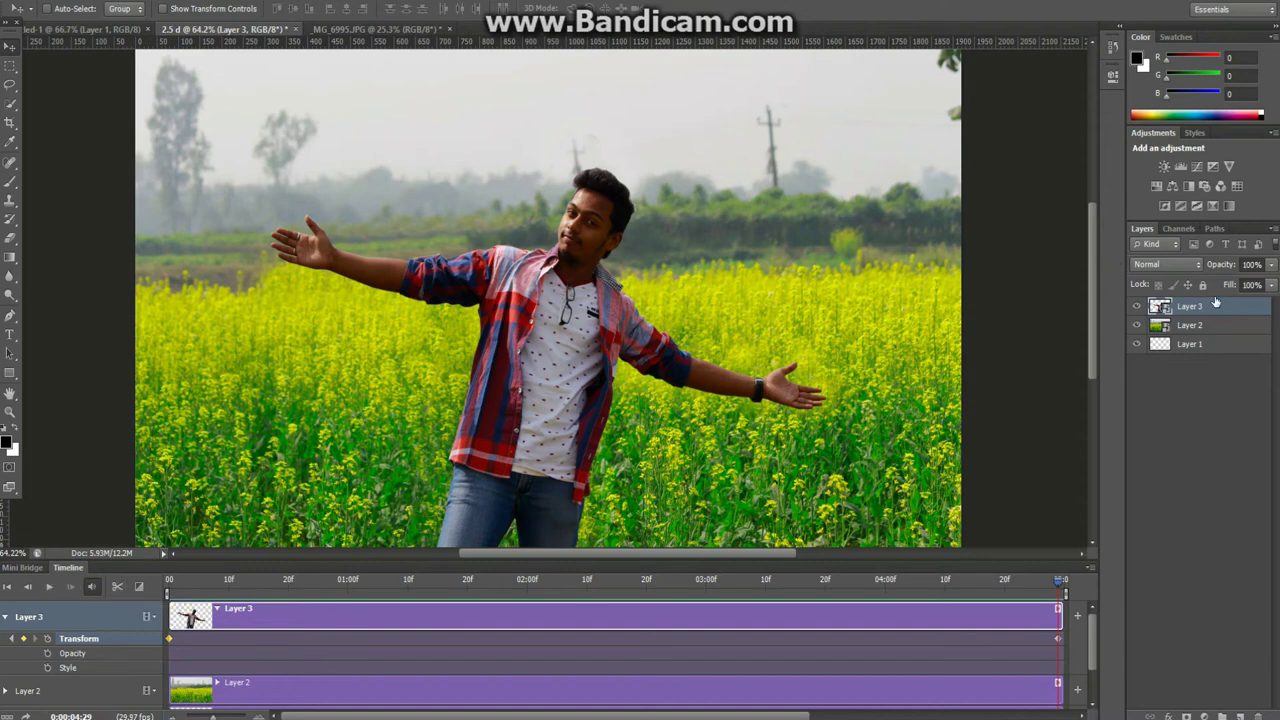
Step: Enable Transform keyframing for Layer 2 with a first keyframe at the start of the timeline, keeping the background at its original size
{"action": "left_click", "coordinate": [1190, 325]}
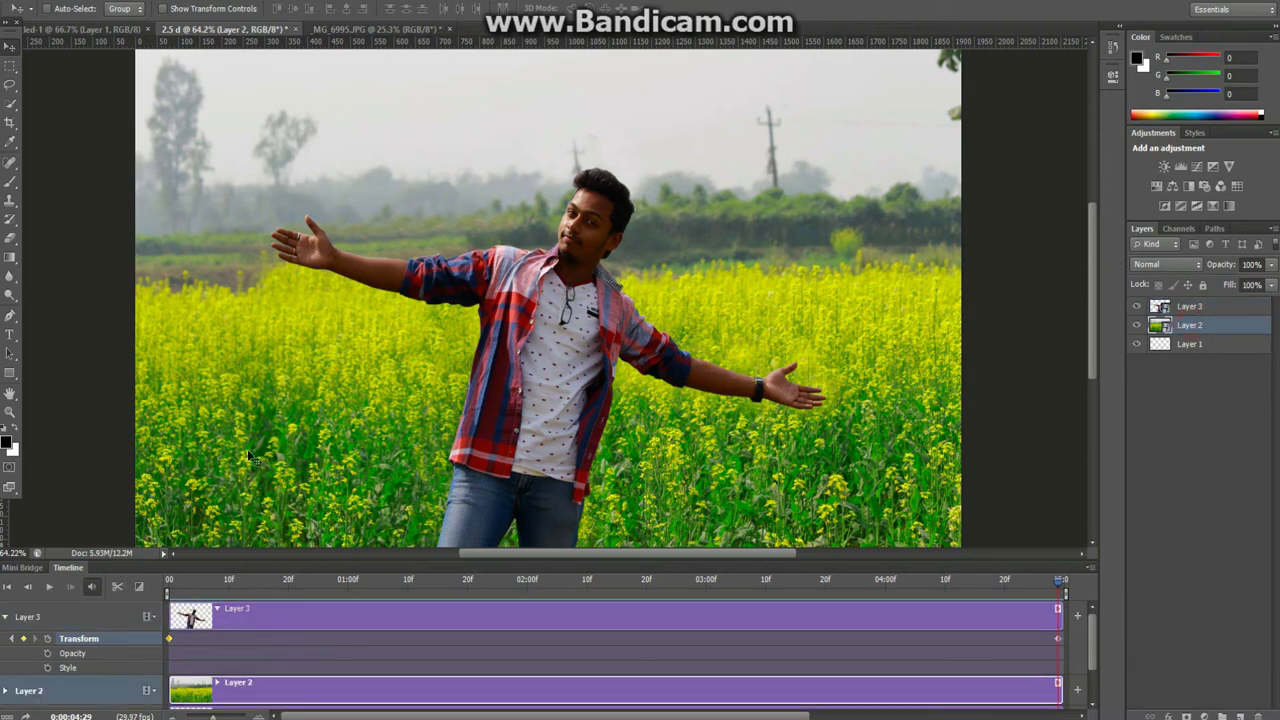
{"action": "left_click", "coordinate": [5, 618]}
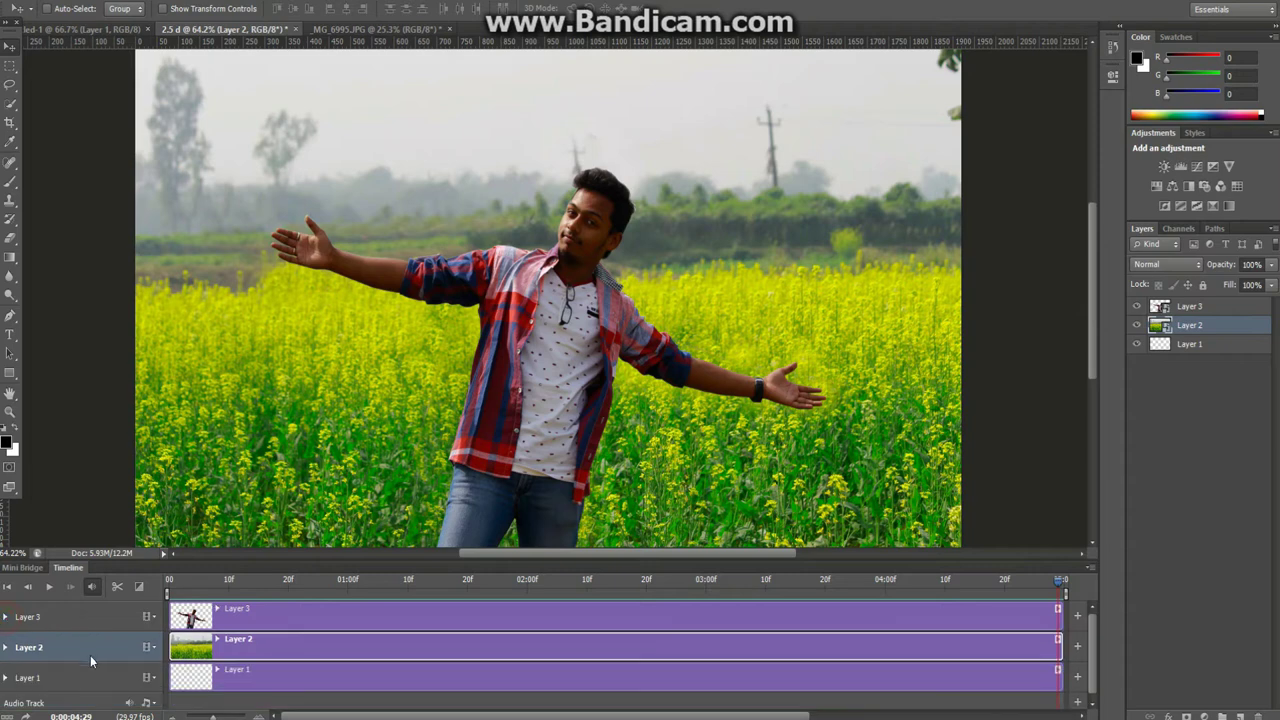
{"action": "left_click", "coordinate": [5, 648]}
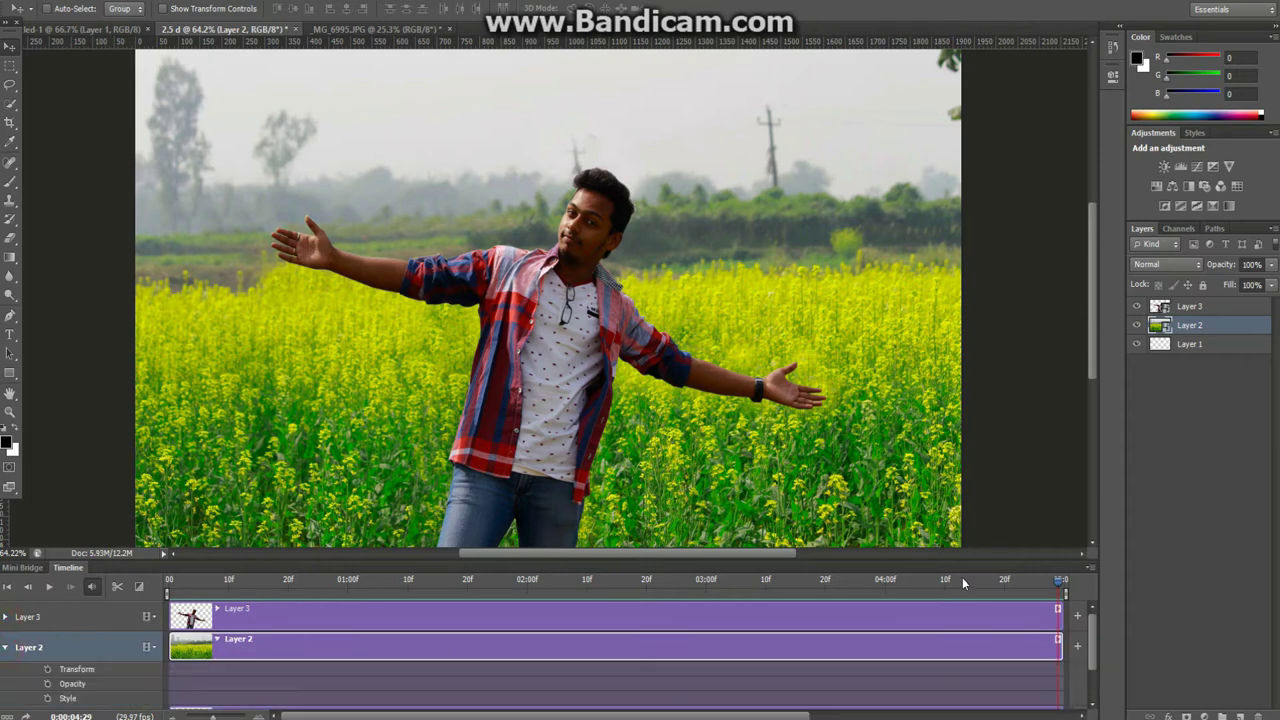
{"action": "left_click_drag", "start_coordinate": [1091, 643], "coordinate": [1091, 660]}
{"action": "left_click", "coordinate": [47, 627]}
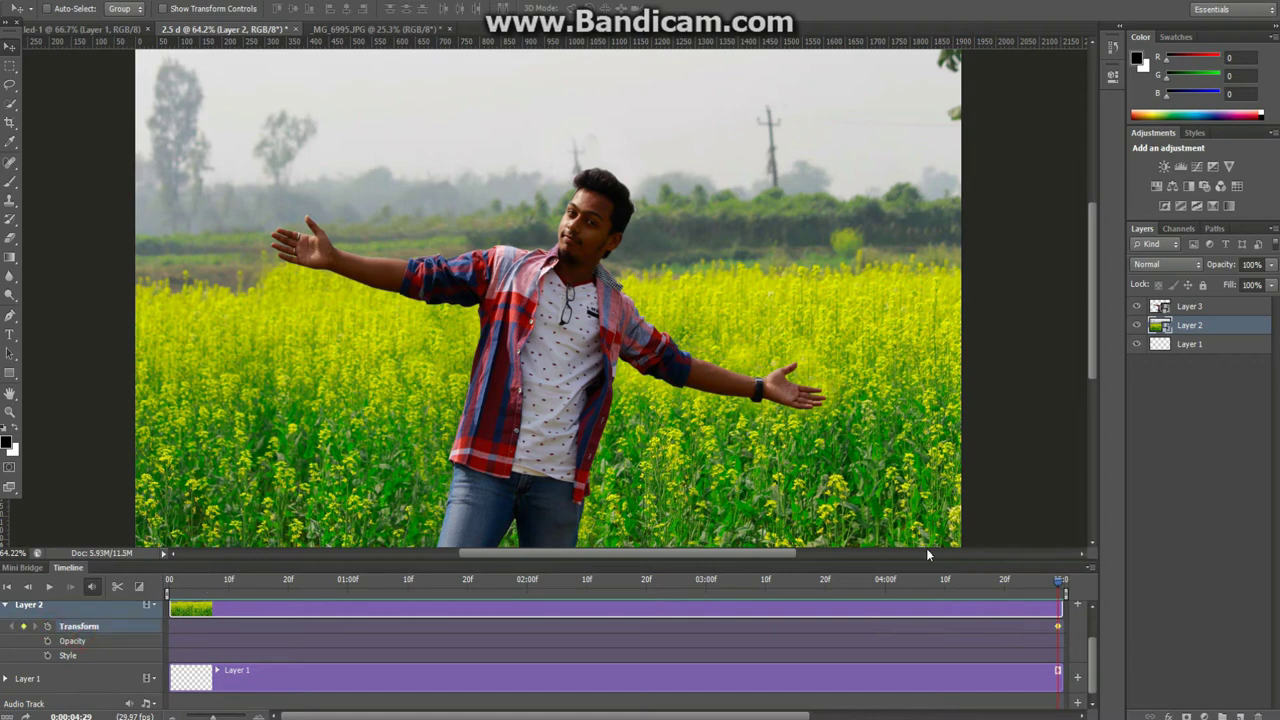
{"action": "key", "text": "ctrl+z"}
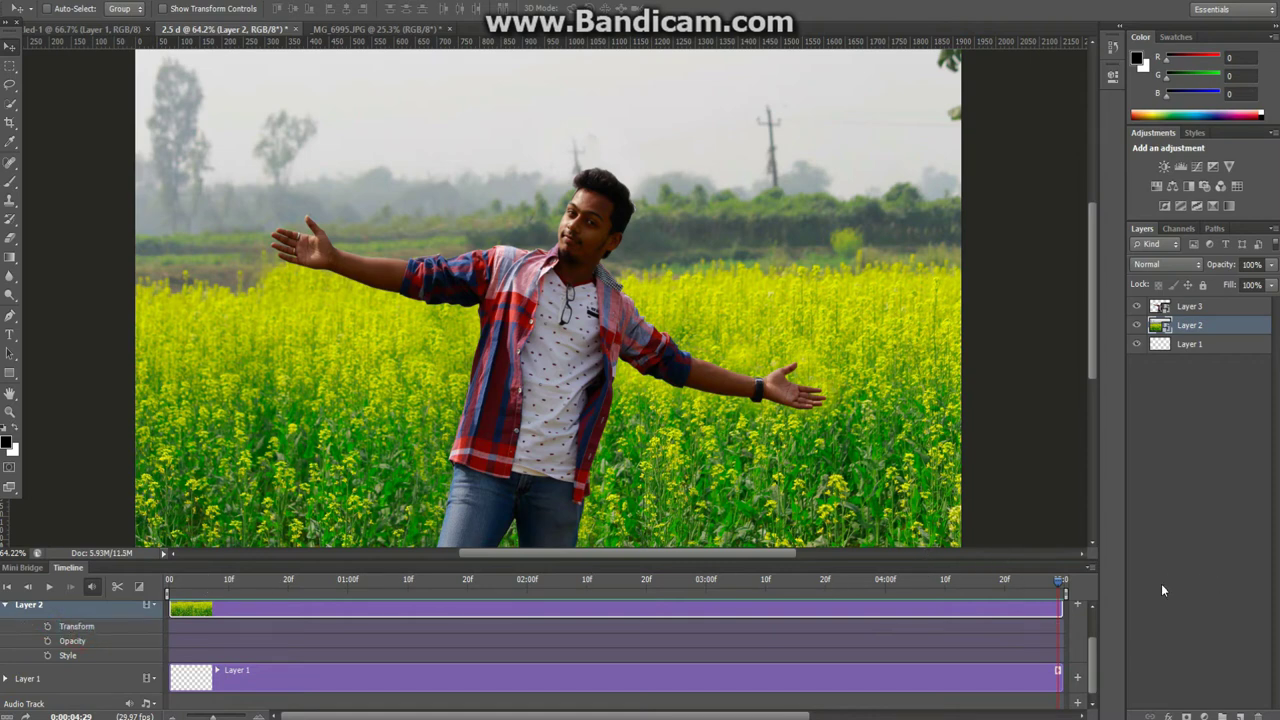
{"action": "left_click_drag", "start_coordinate": [1057, 586], "coordinate": [100, 516]}
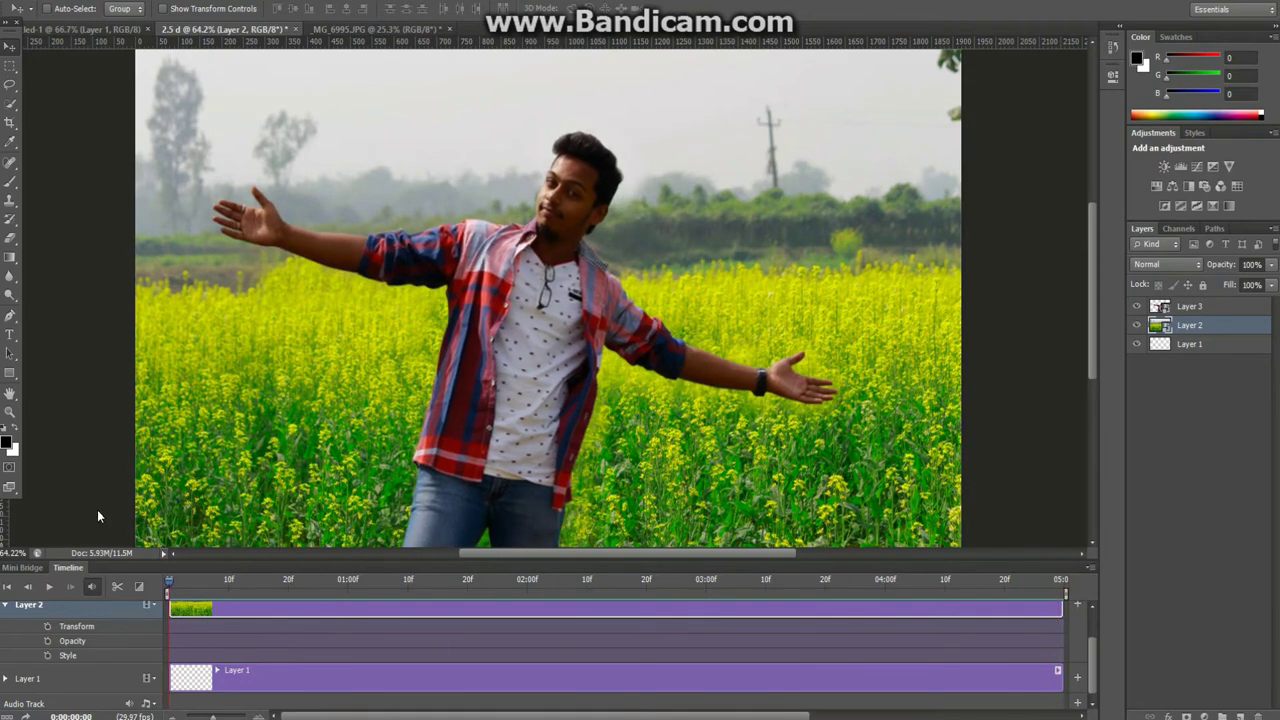
{"action": "left_click", "coordinate": [46, 627]}
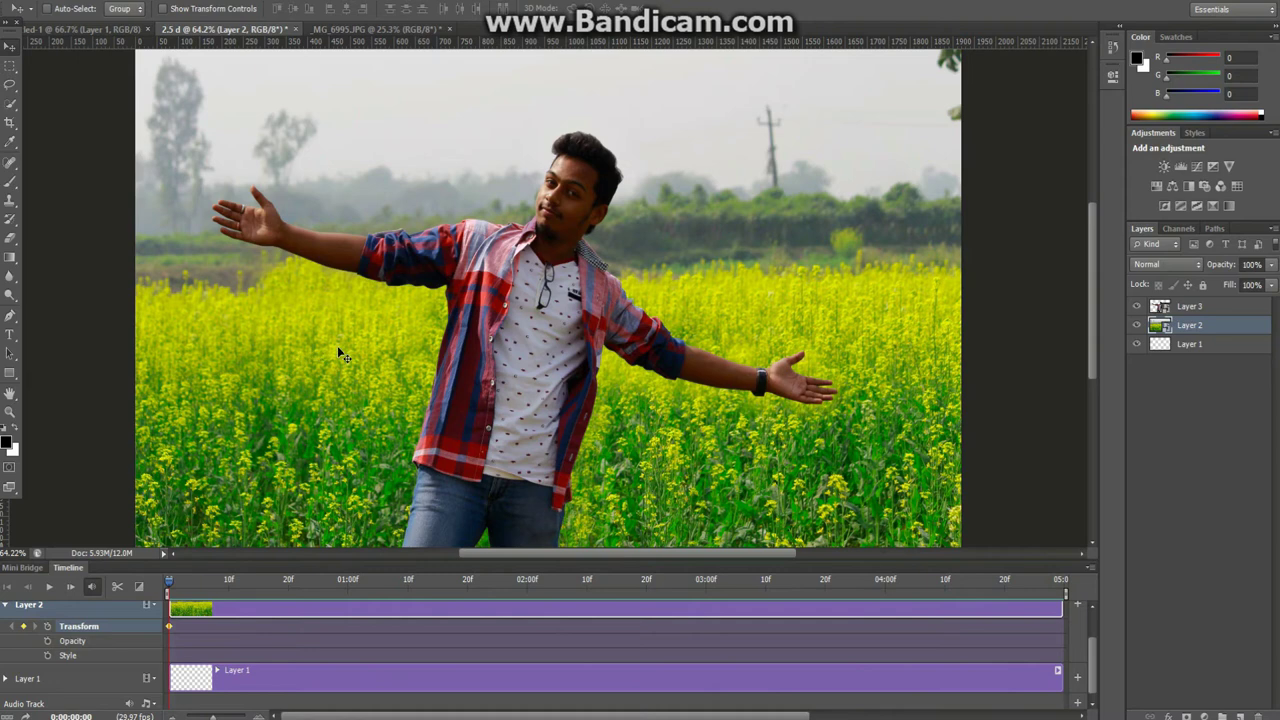
{"action": "key", "text": "ctrl+t"}
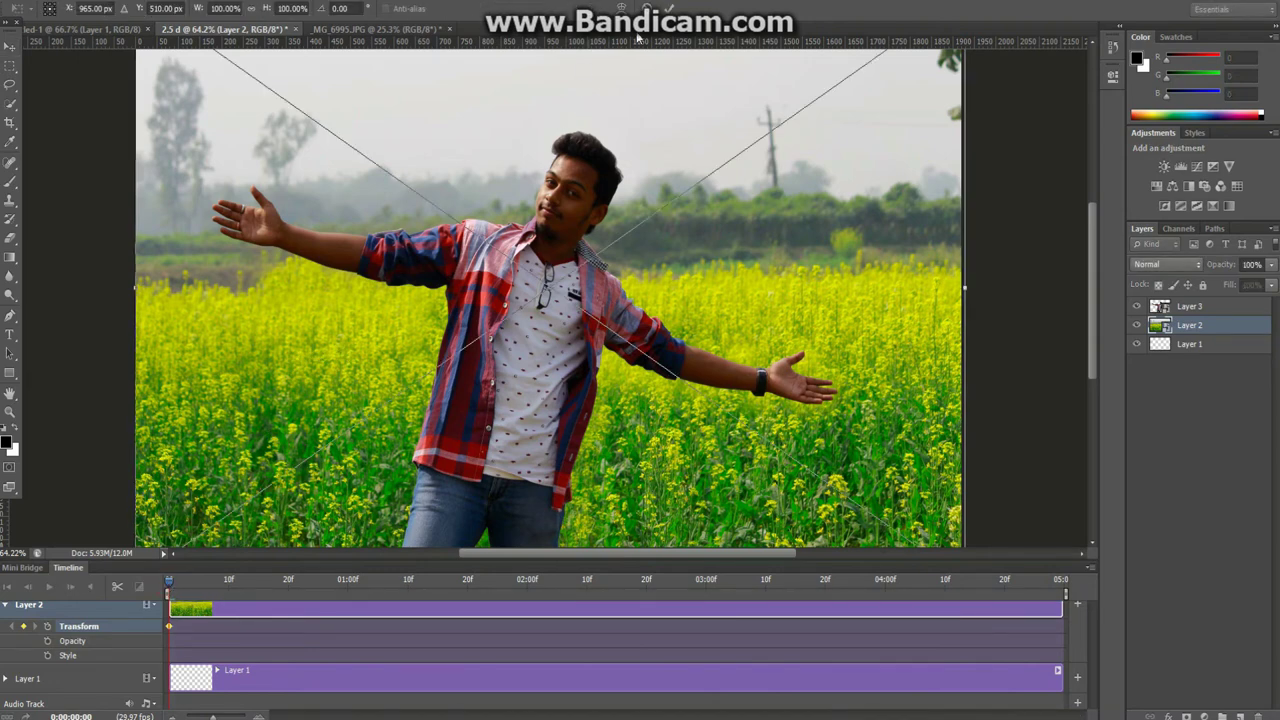
{"action": "key", "text": "Return"}
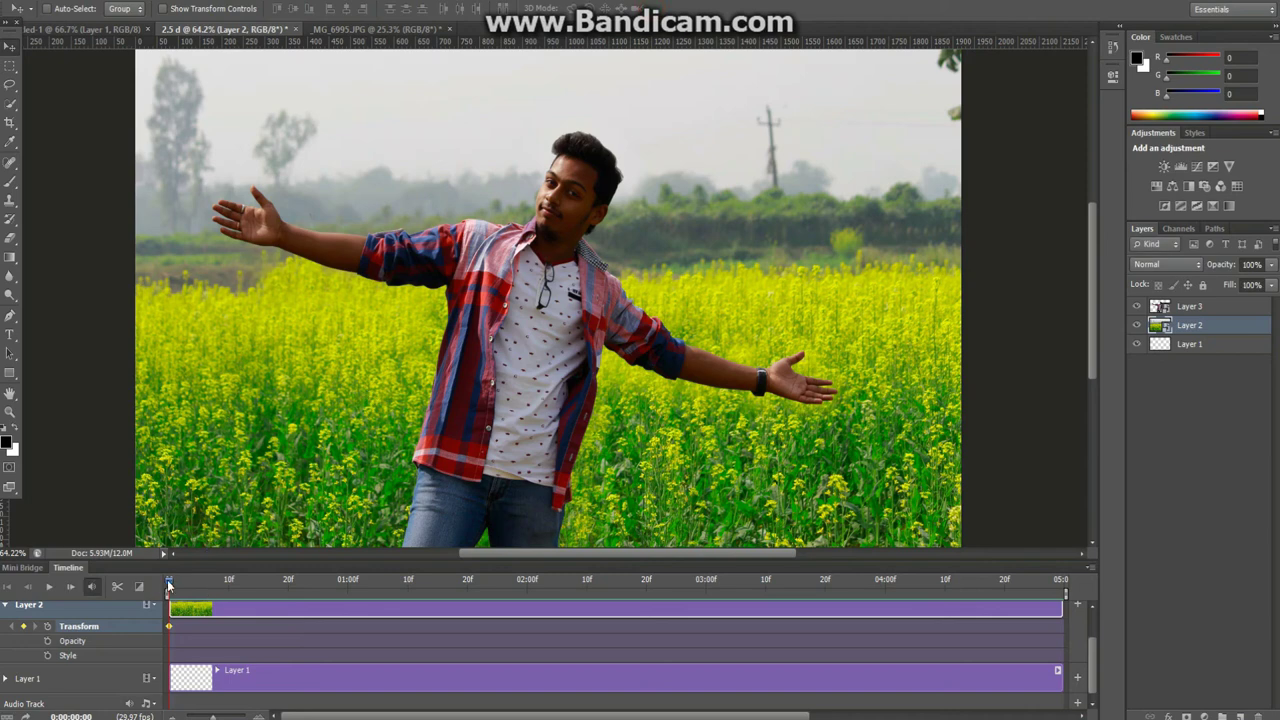
Step: At 0:00:04:29, enlarge Layer 2 to about 107.9% towards its upper-left corner as an end keyframe, and play the animation
{"action": "left_click_drag", "start_coordinate": [168, 585], "coordinate": [938, 573]}
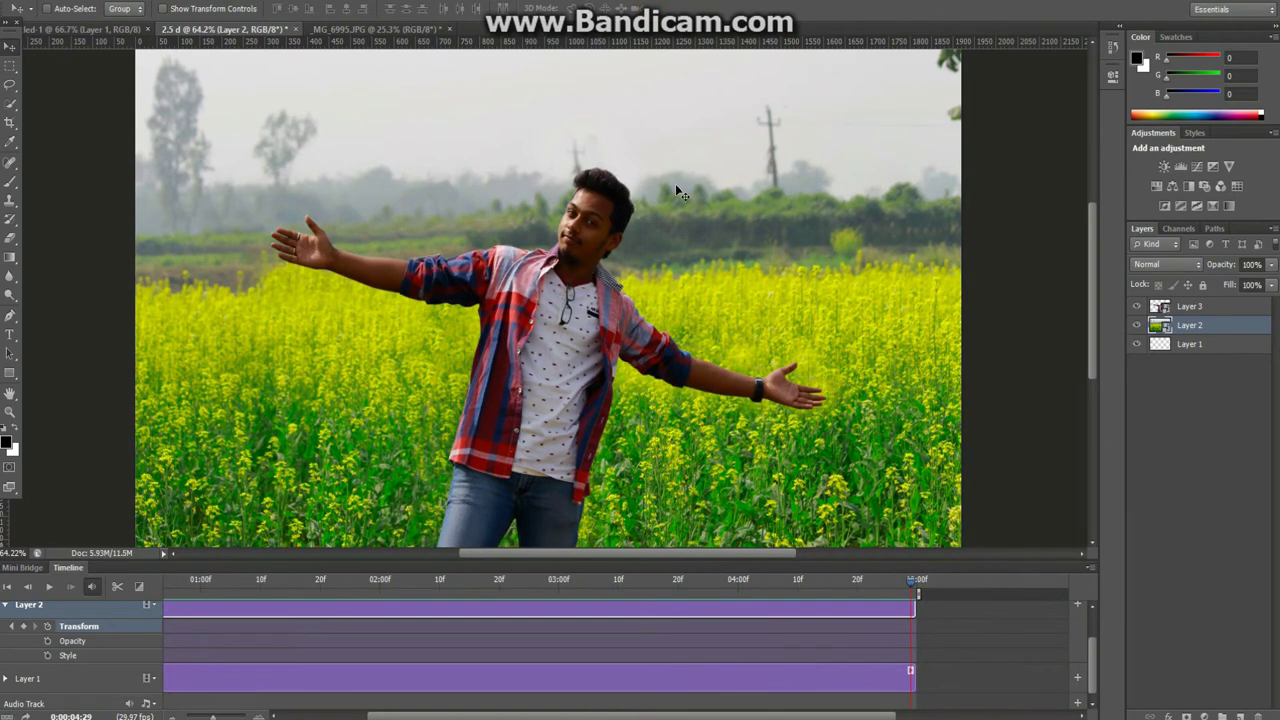
{"action": "key", "text": "ctrl+t"}
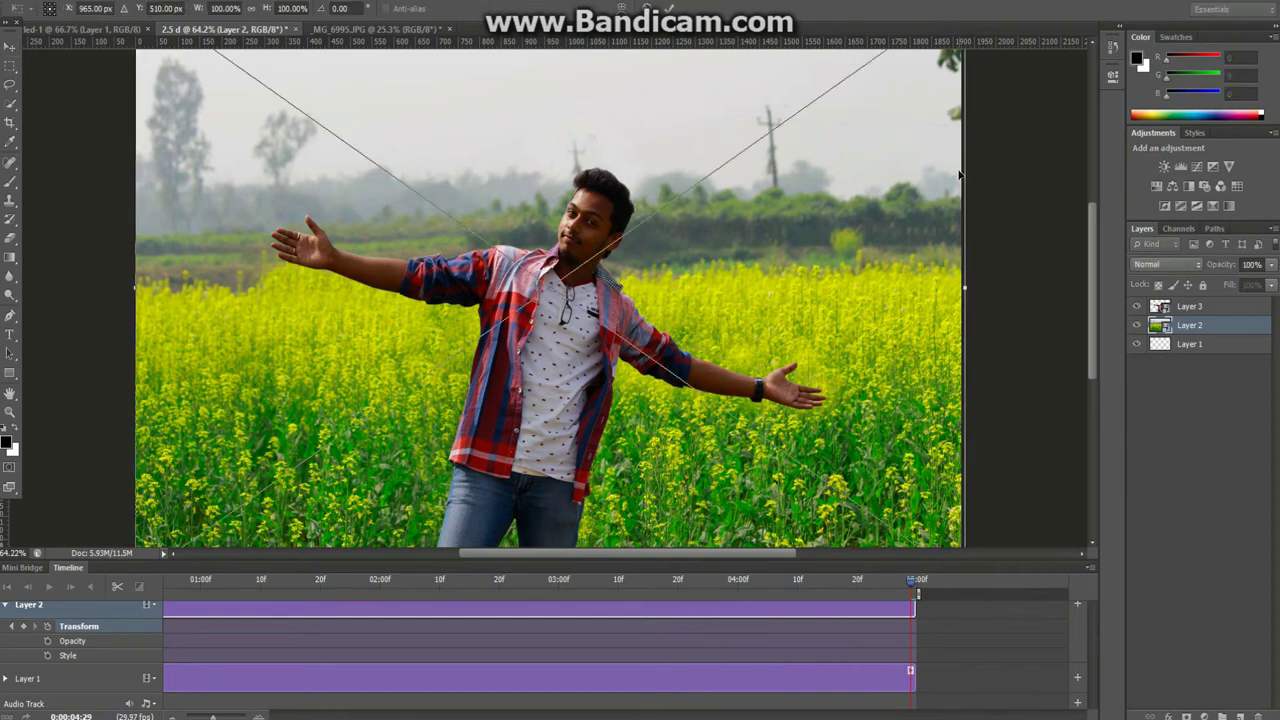
{"action": "key", "text": "ctrl+minus"}
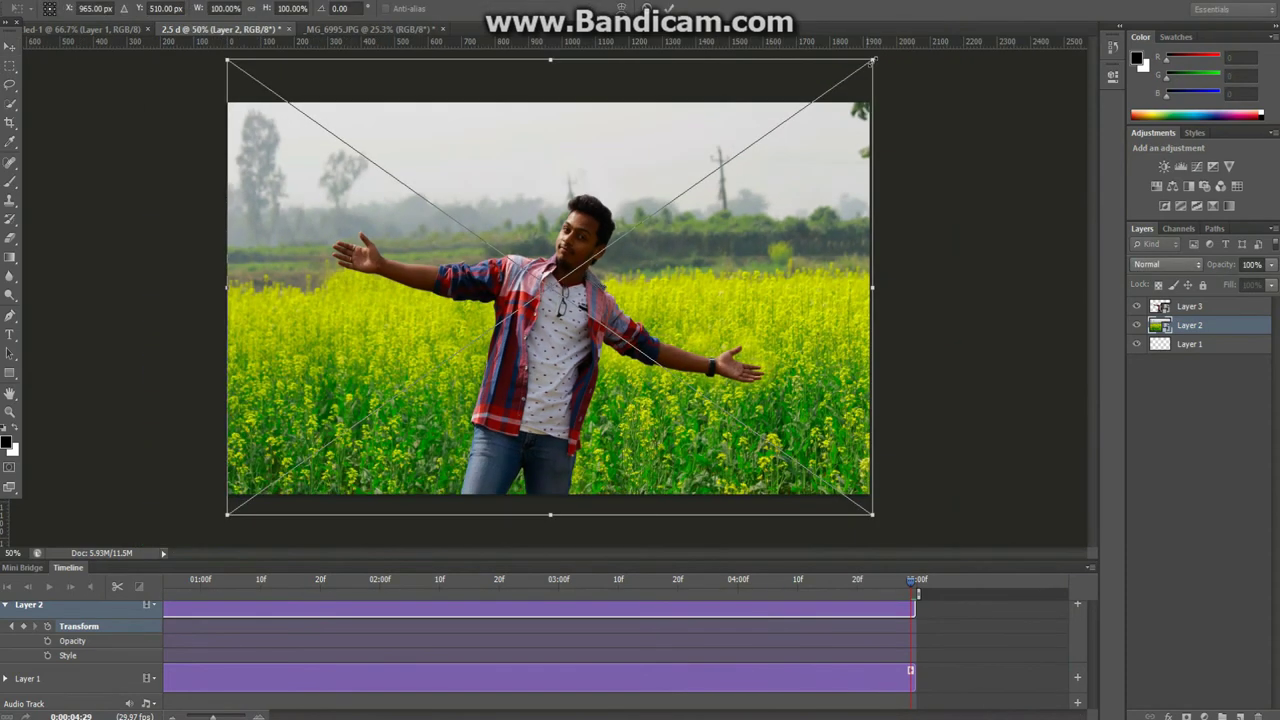
{"action": "key", "text": "ctrl+minus"}
{"action": "left_click_drag", "start_coordinate": [765, 138], "coordinate": [792, 118]}
{"action": "key", "text": "ctrl+z"}
{"action": "left_click_drag", "start_coordinate": [335, 139], "coordinate": [300, 115]}
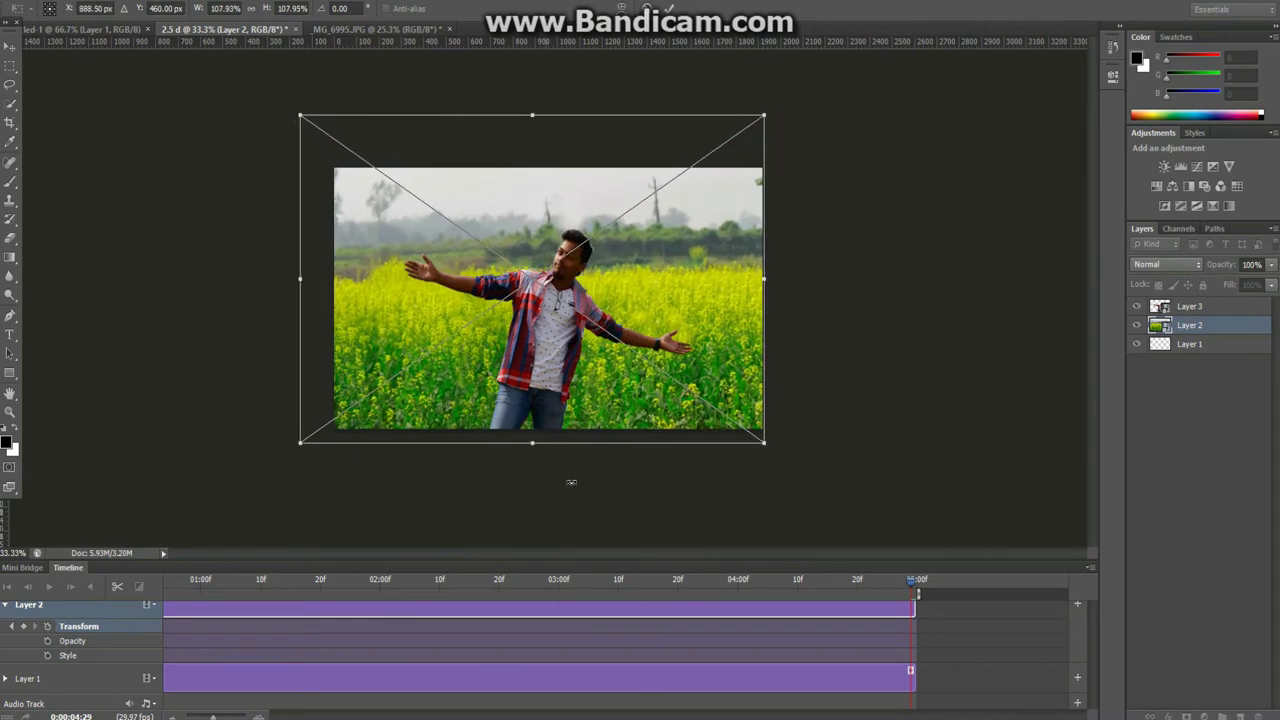
{"action": "left_click", "coordinate": [668, 8]}
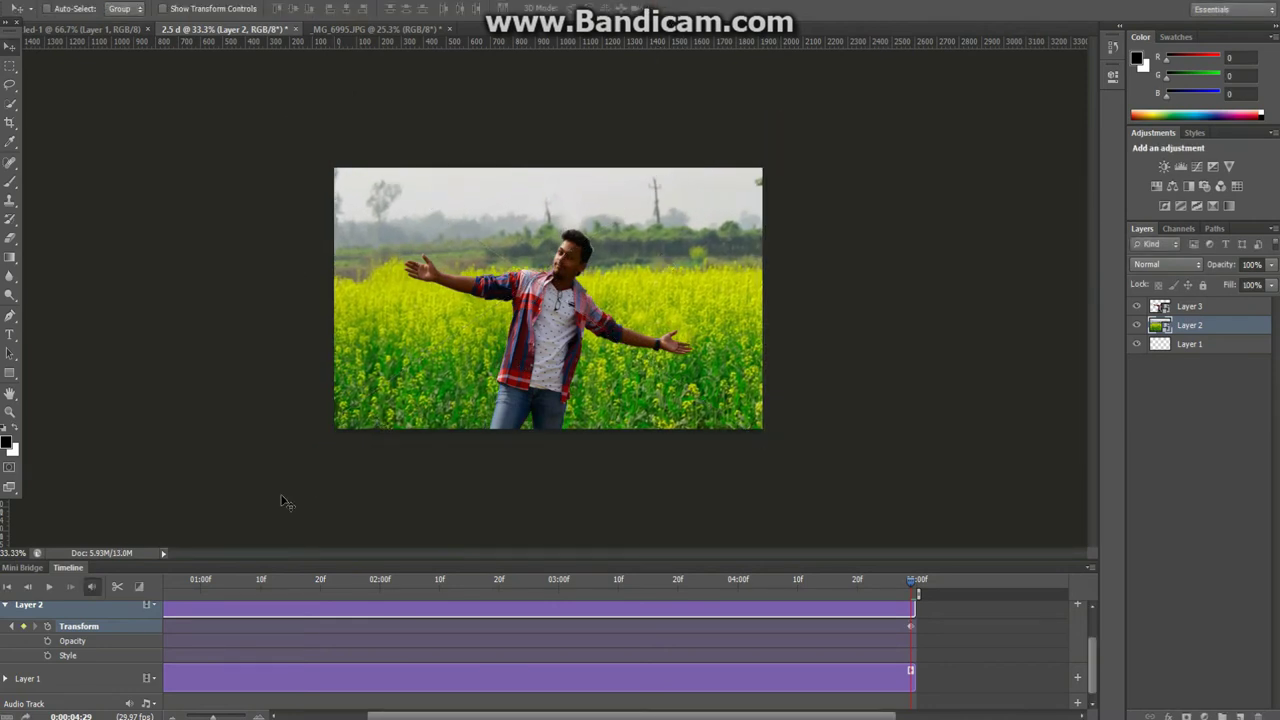
{"action": "left_click", "coordinate": [52, 589]}
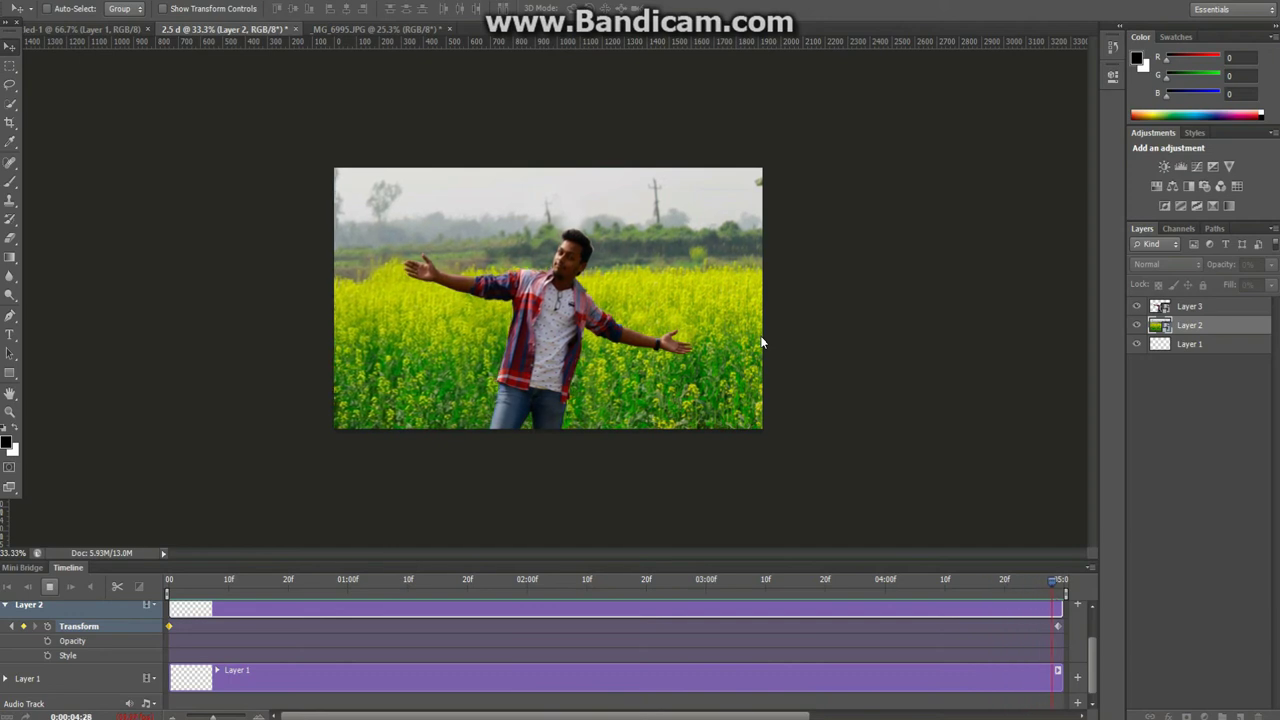
{"action": "left_click", "coordinate": [6, 606]}
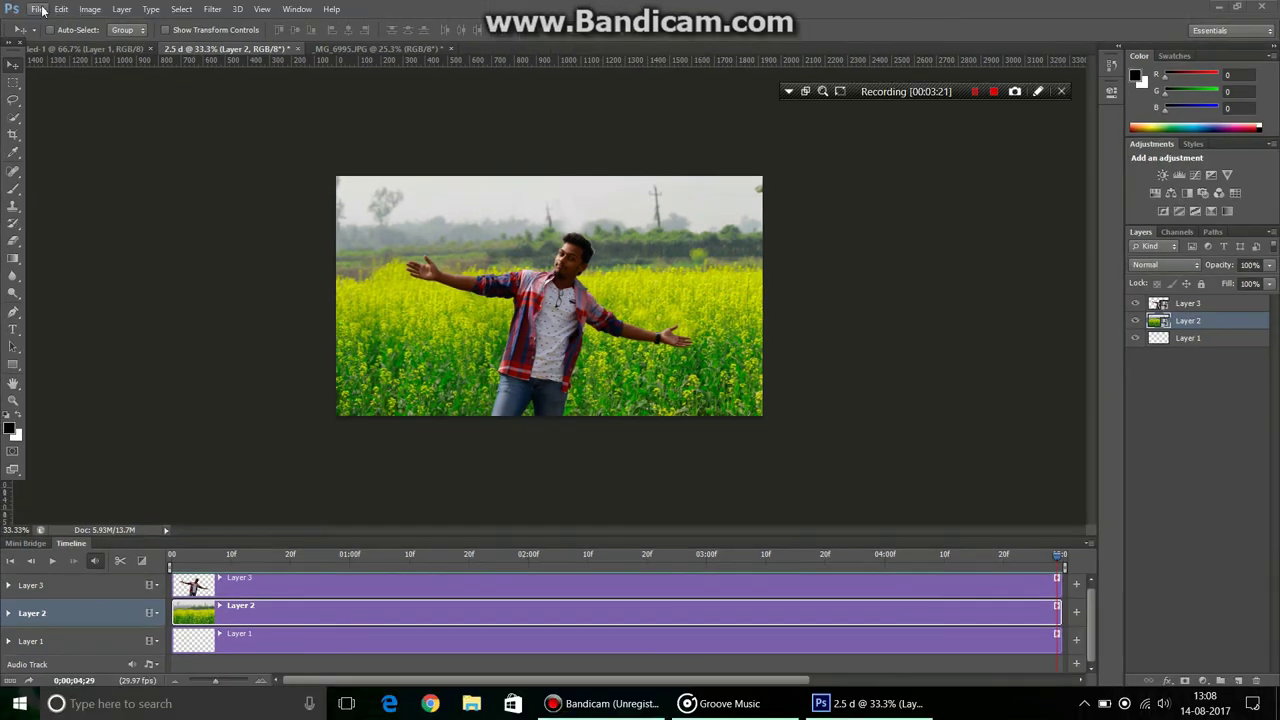
Step: Start a video render export of the animation and name the output file 2.5d.mp4
{"action": "left_click", "coordinate": [37, 9]}
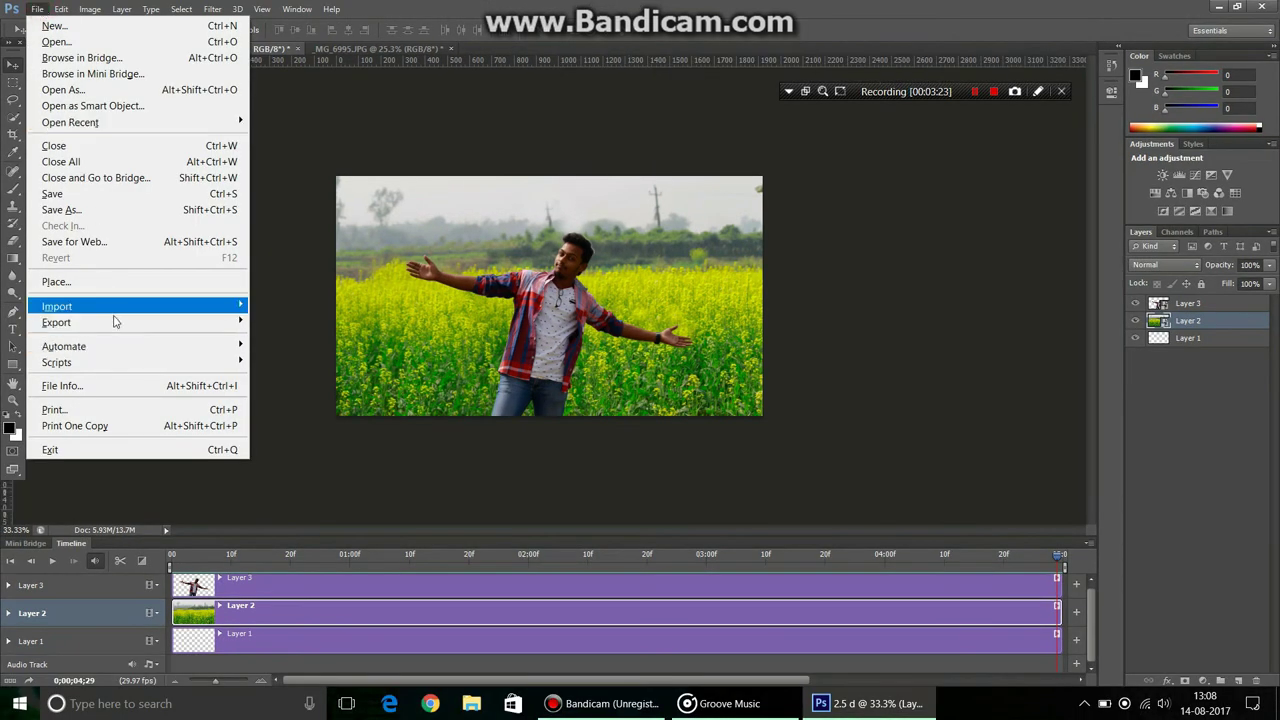
{"action": "mouse_move", "coordinate": [114, 321]}
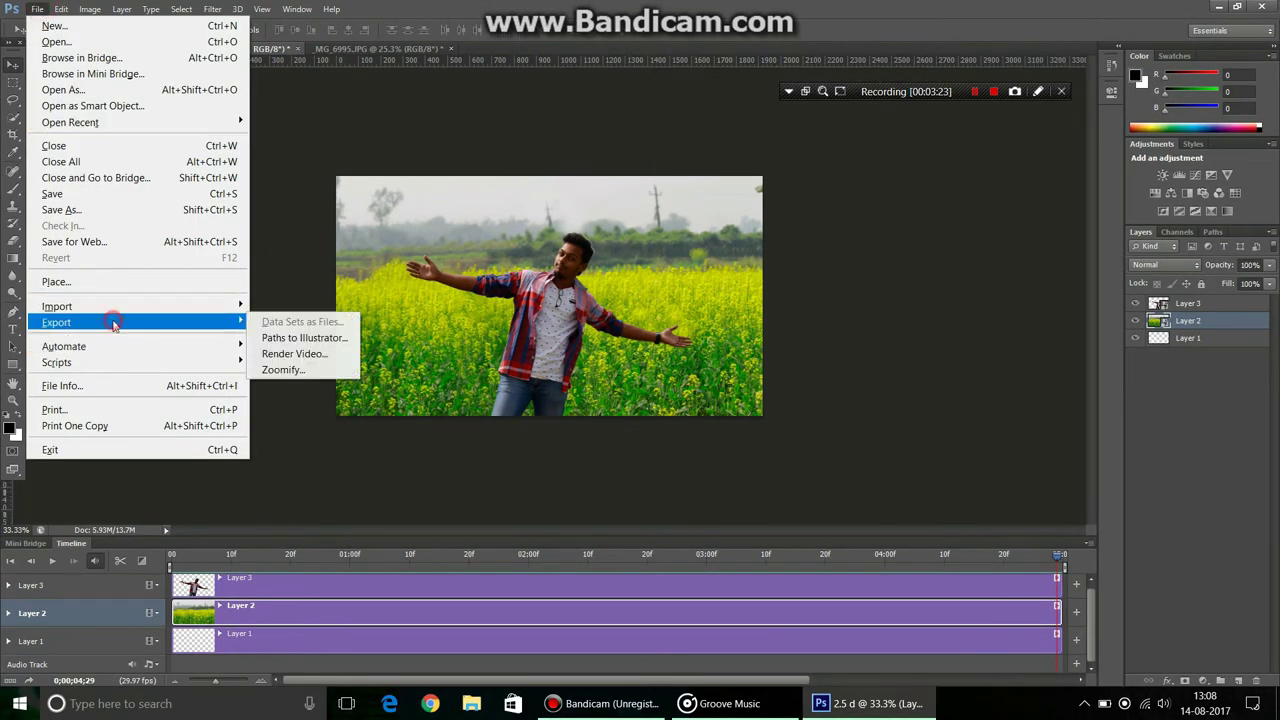
{"action": "left_click", "coordinate": [300, 355]}
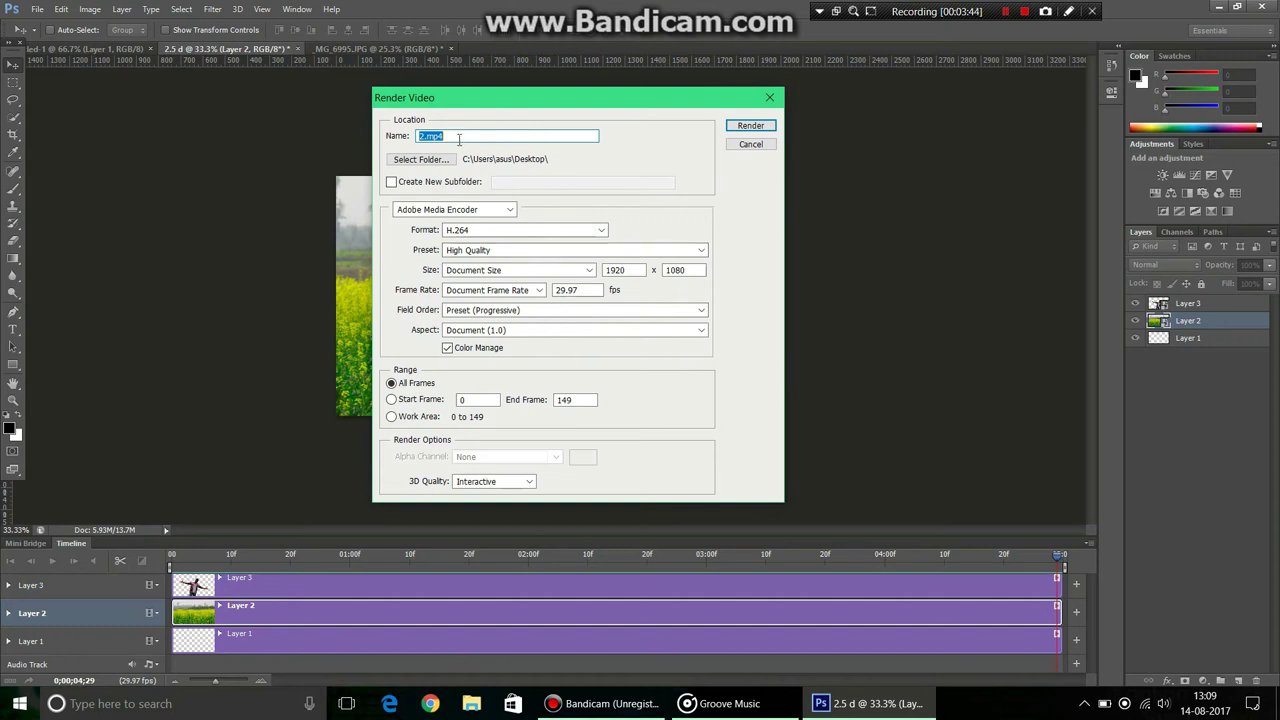
{"action": "left_click", "coordinate": [483, 134]}
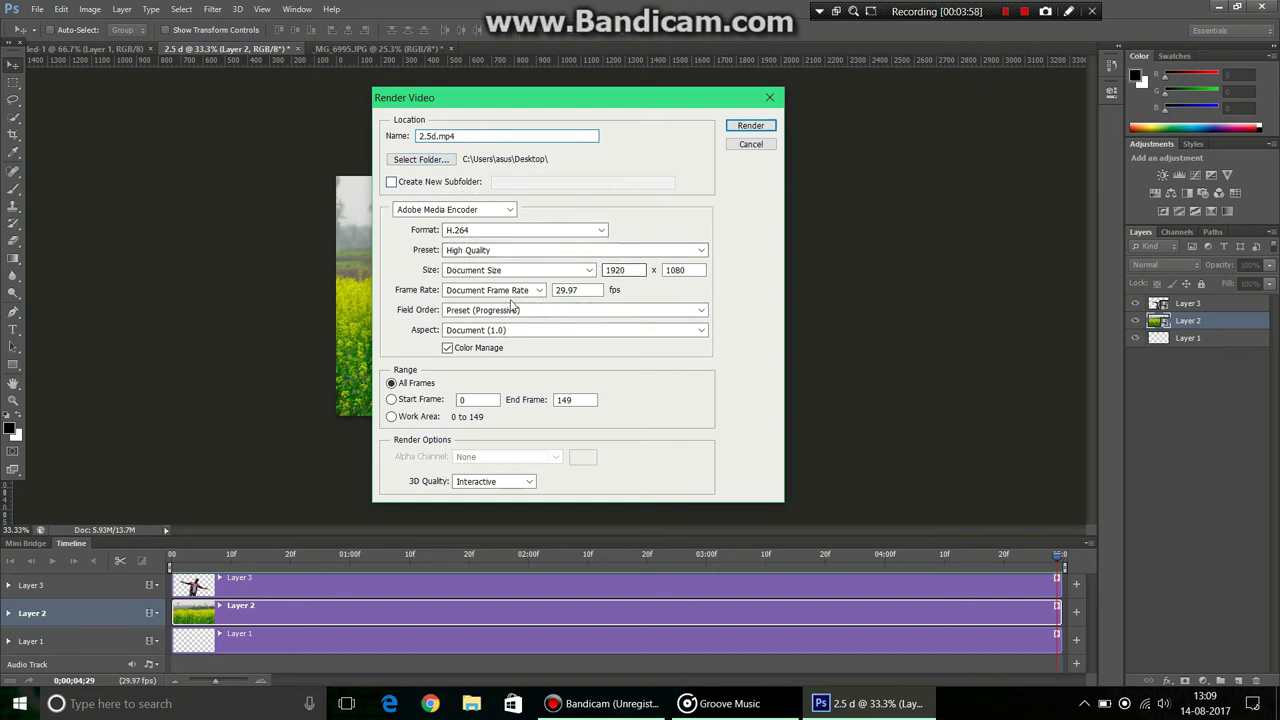
Step: Render the video using Adobe Media Encoder with the High Quality preset, Document Frame Rate and Interactive 3D quality
{"action": "left_click", "coordinate": [538, 290]}
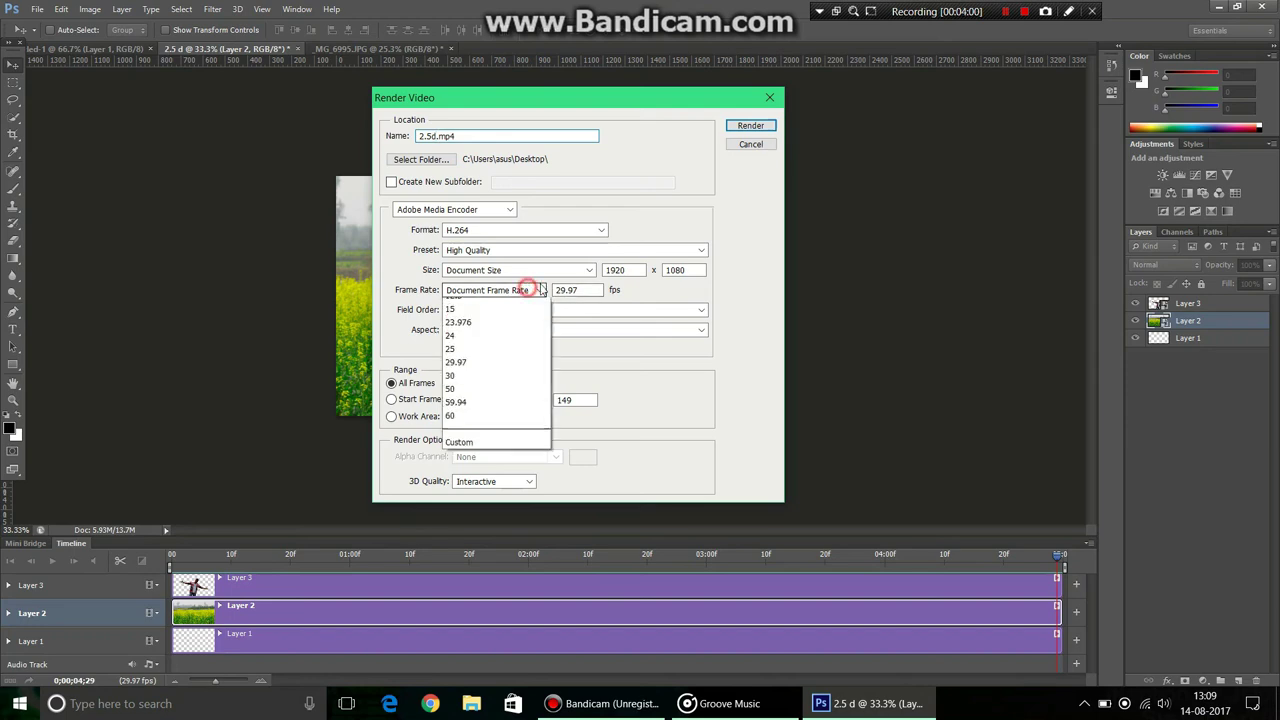
{"action": "left_click", "coordinate": [538, 304]}
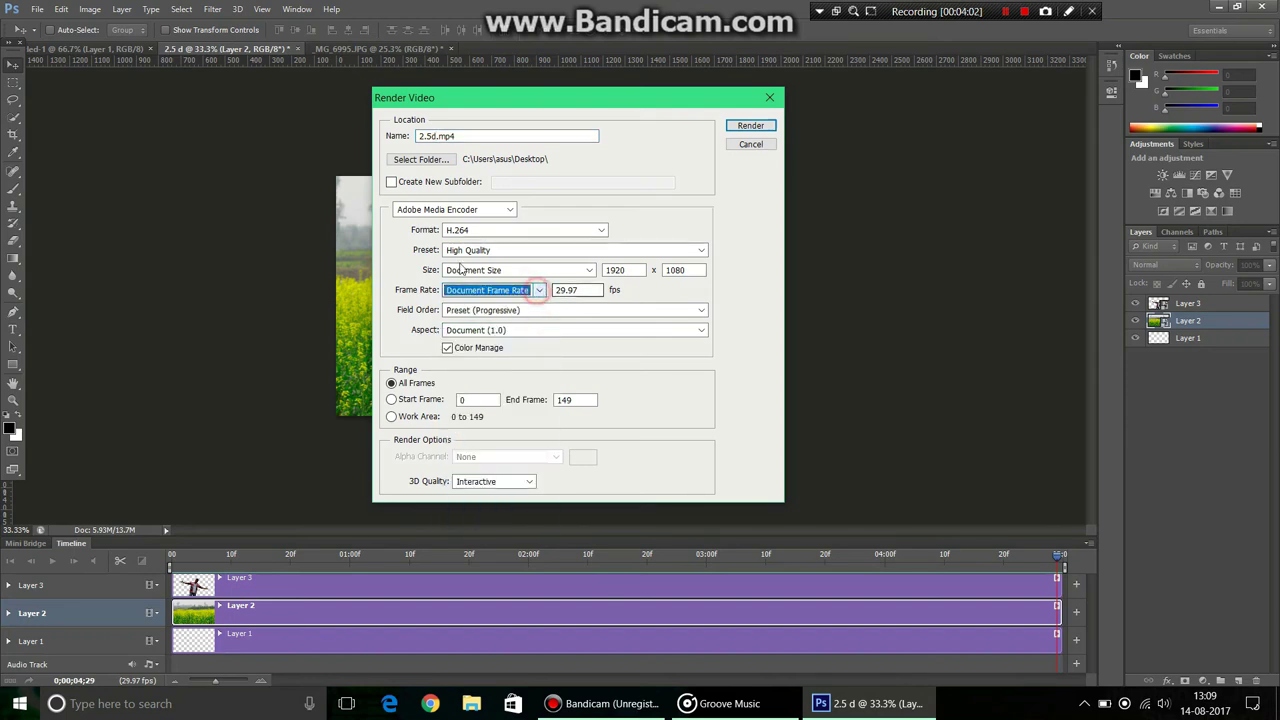
{"action": "left_click", "coordinate": [566, 251]}
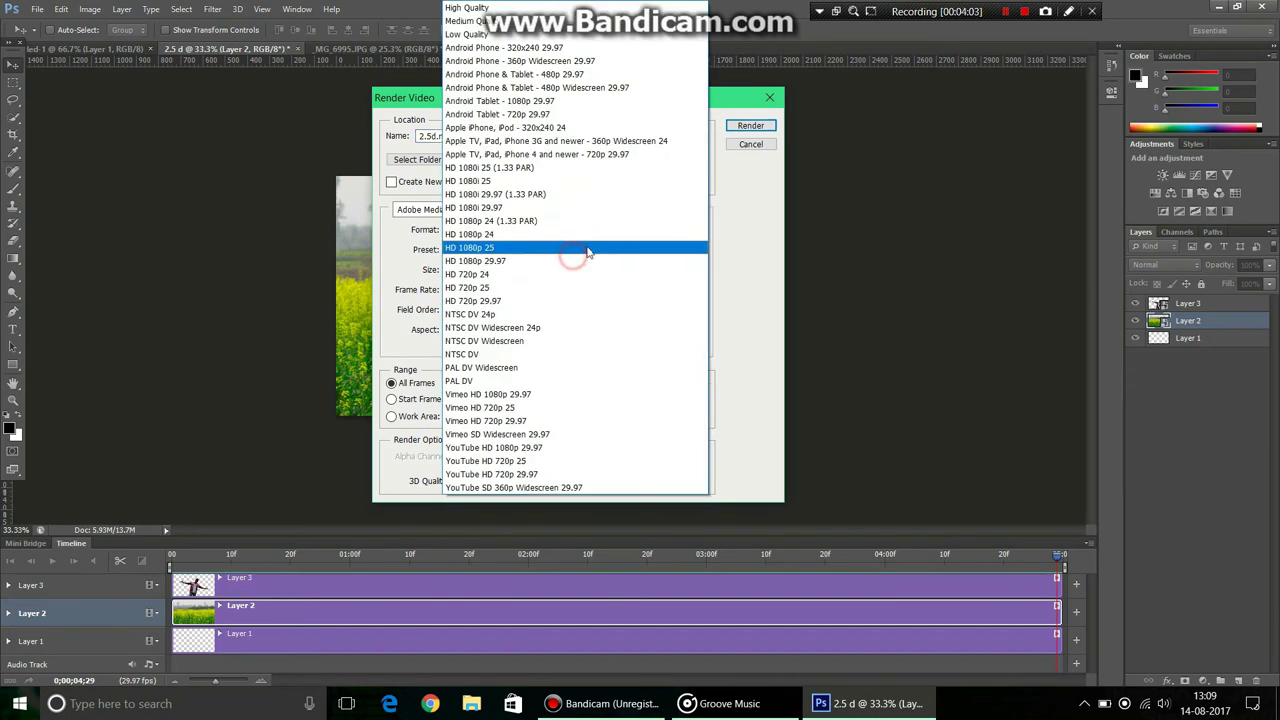
{"action": "left_click", "coordinate": [475, 8]}
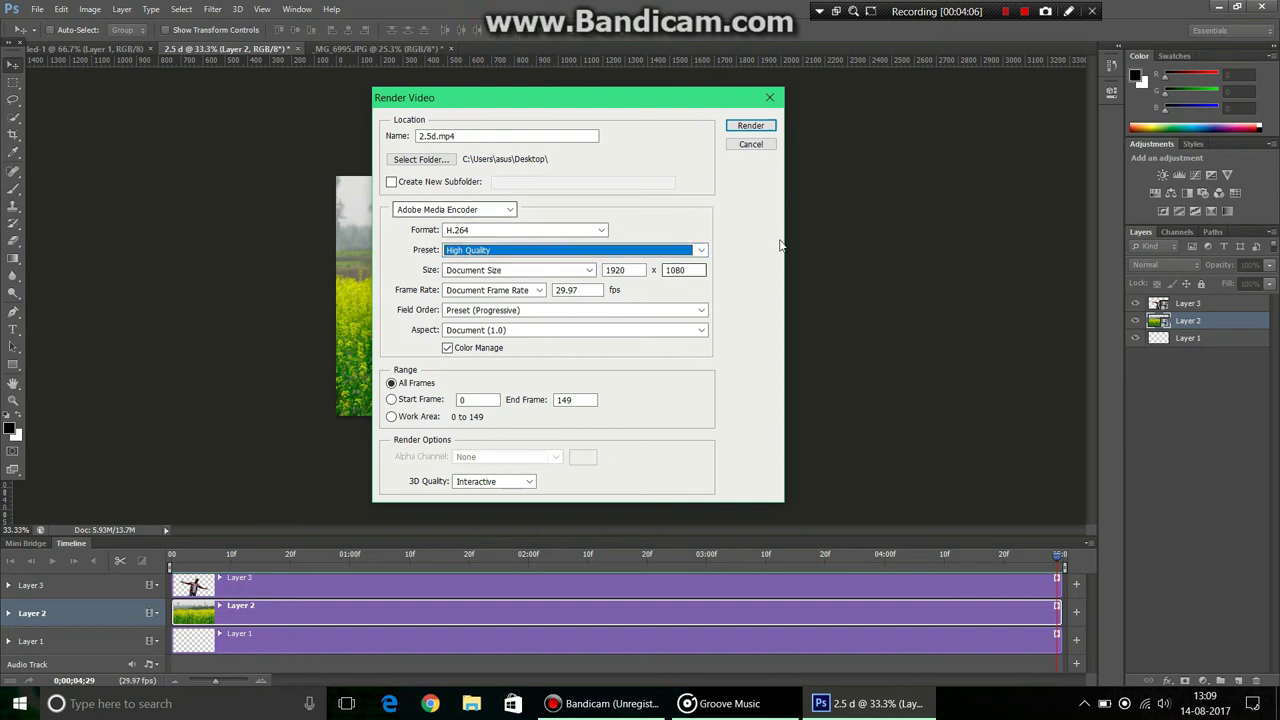
{"action": "left_click", "coordinate": [490, 210]}
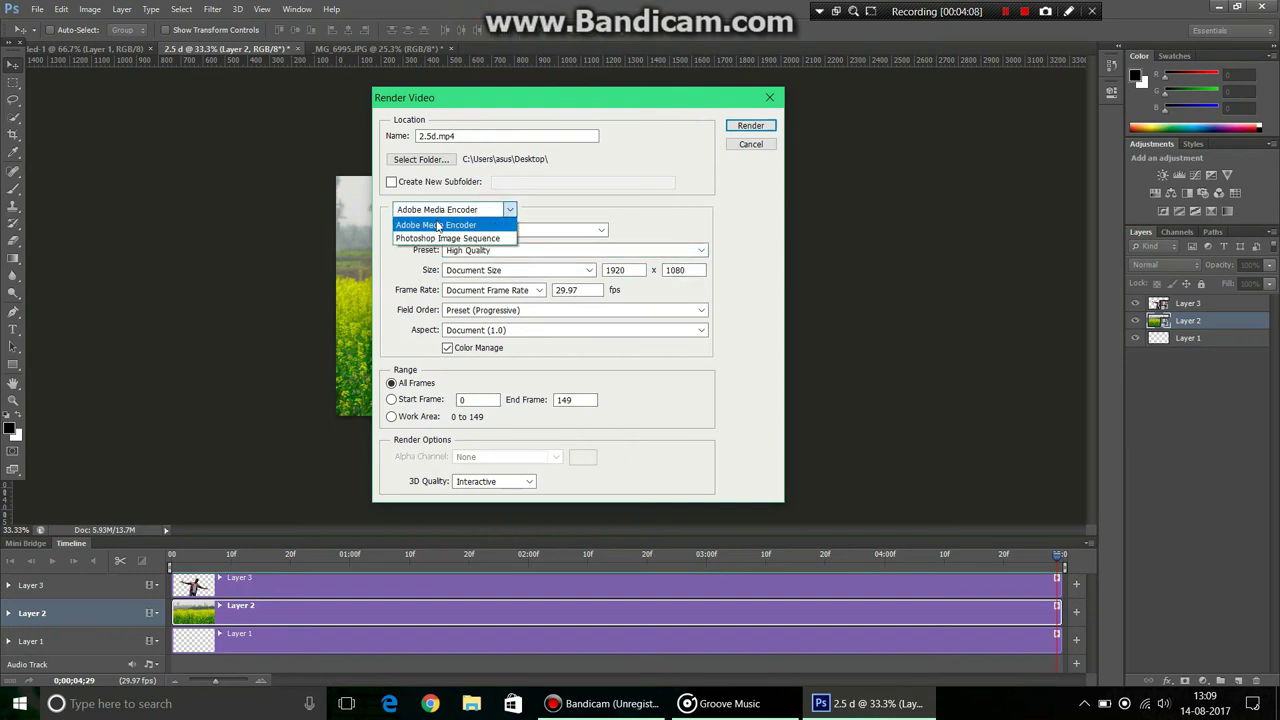
{"action": "left_click", "coordinate": [500, 217]}
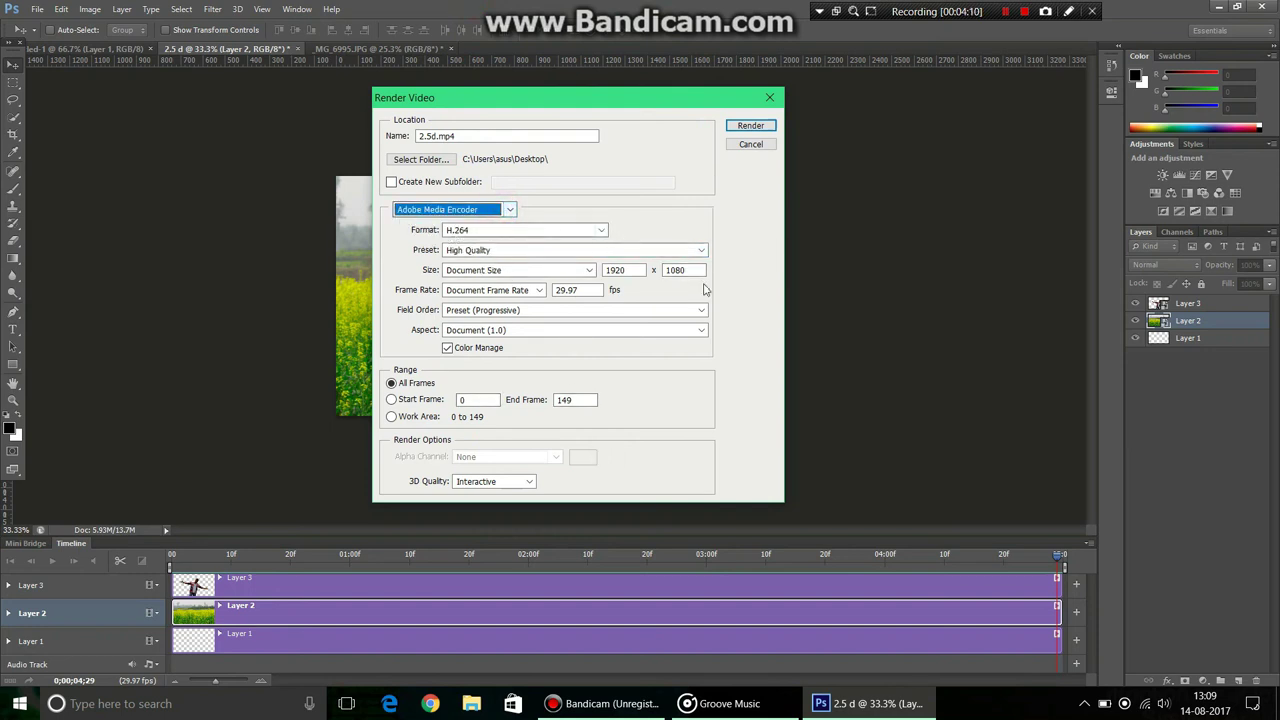
{"action": "left_click", "coordinate": [528, 483]}
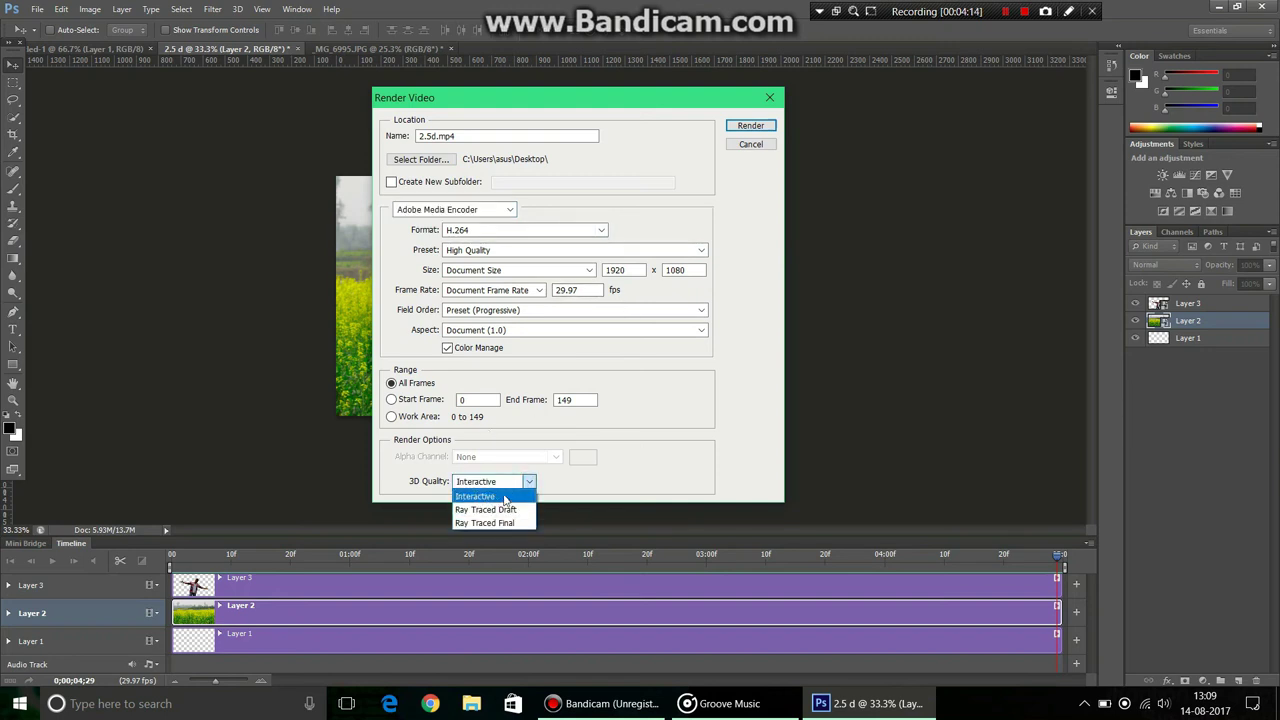
{"action": "left_click", "coordinate": [506, 497]}
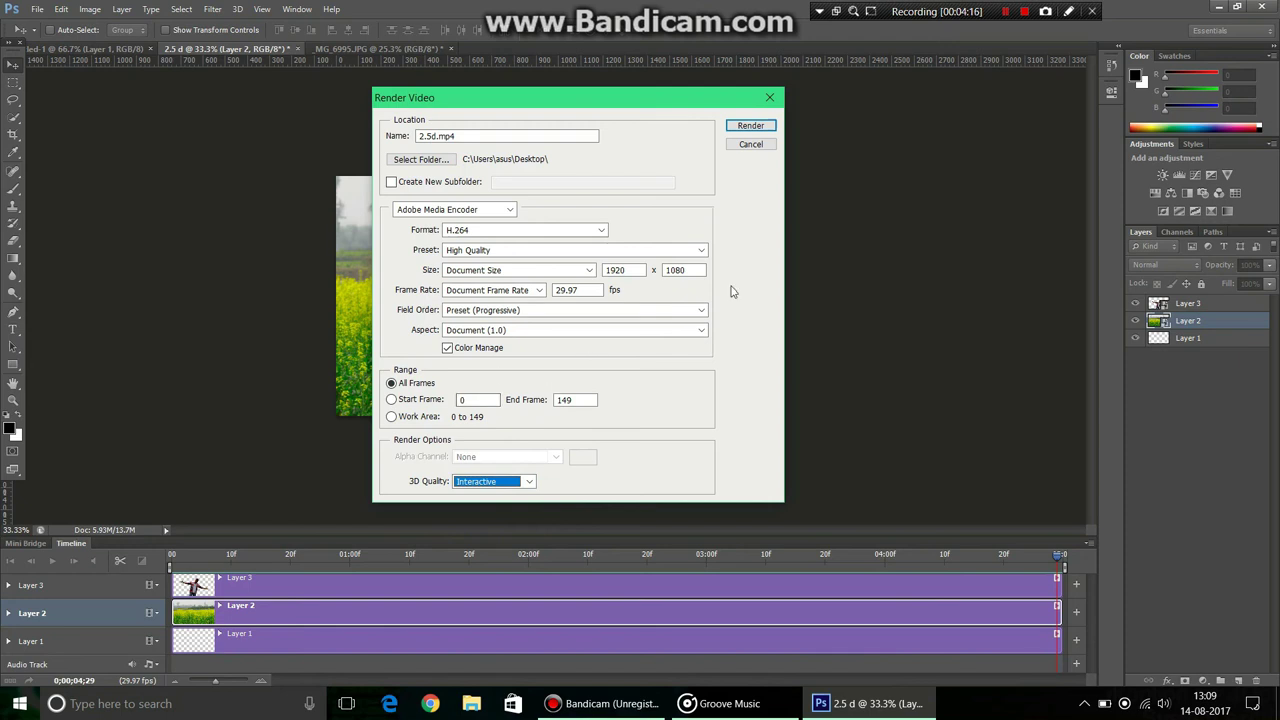
{"action": "left_click", "coordinate": [750, 126]}
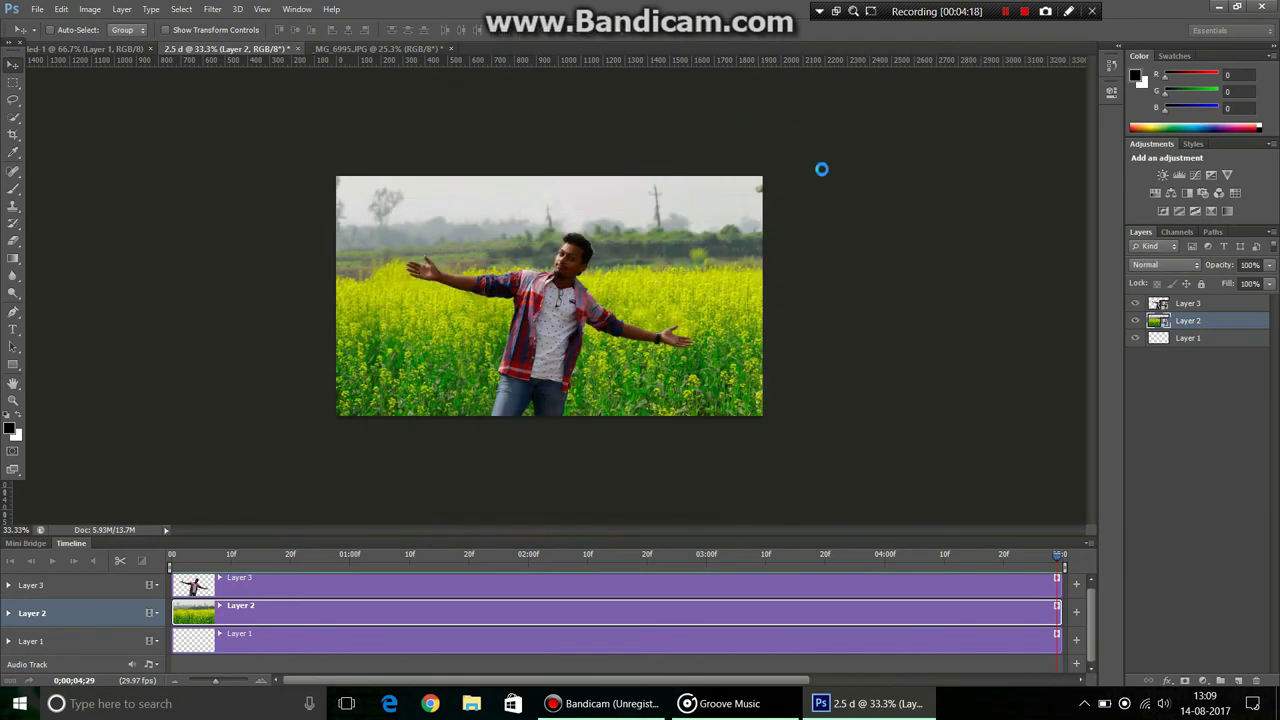